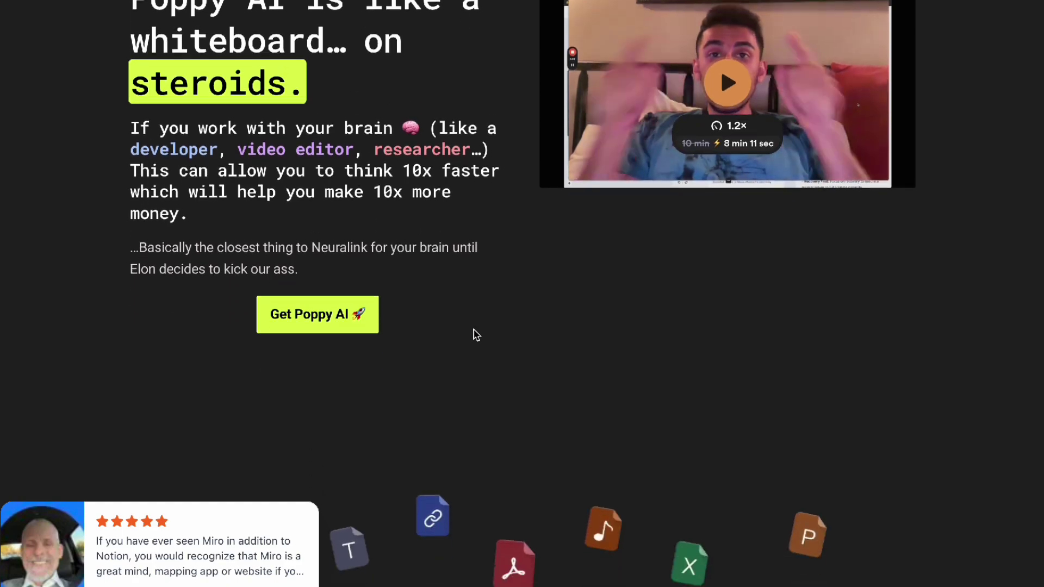
Scroll down the Poppy AI homepage, then pan across the Podcast Demo board
scroll(476, 334, down, 10)
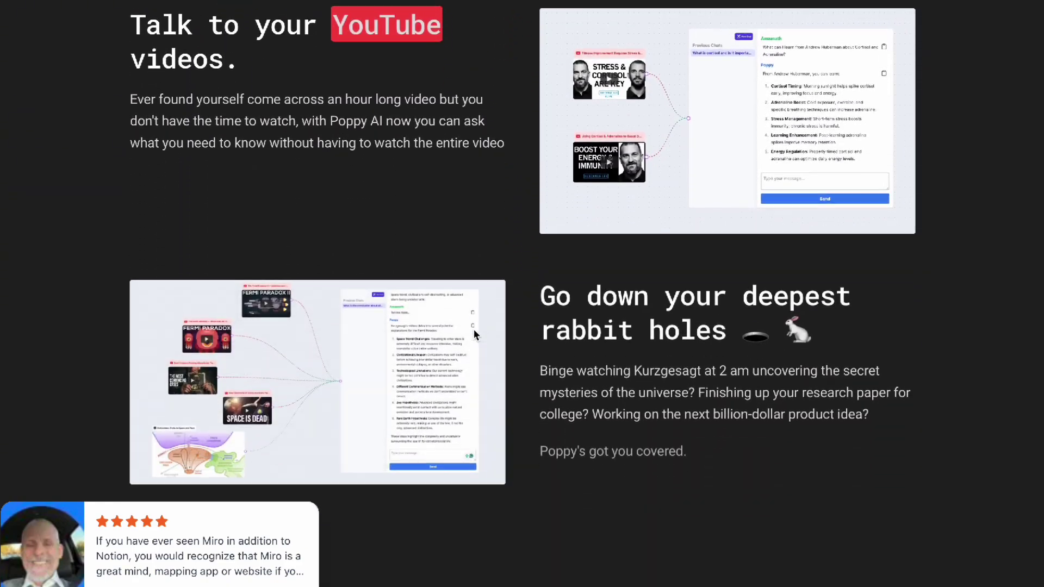
scroll(474, 334, down, 8)
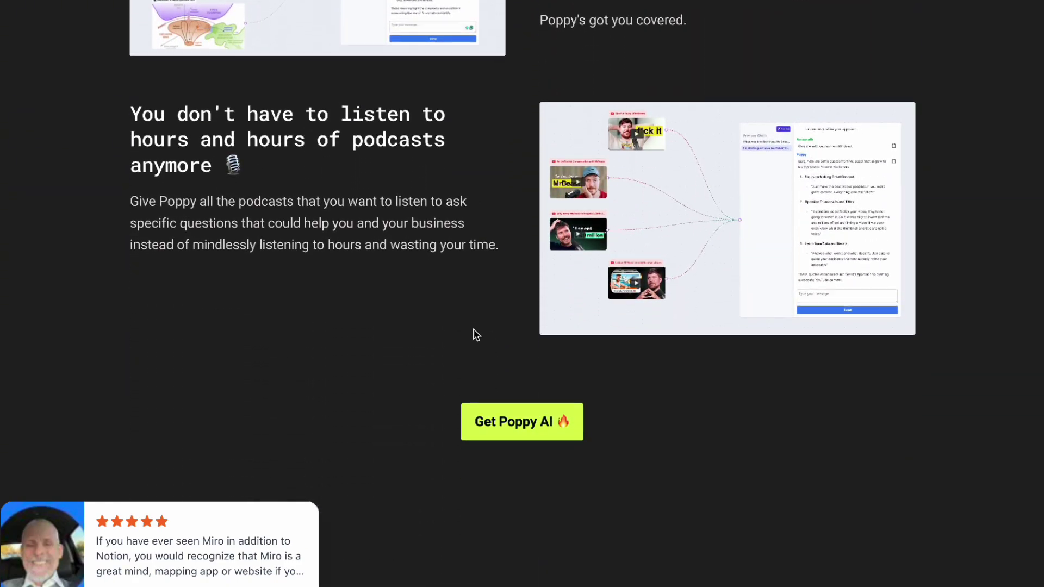
scroll(476, 334, down, 6)
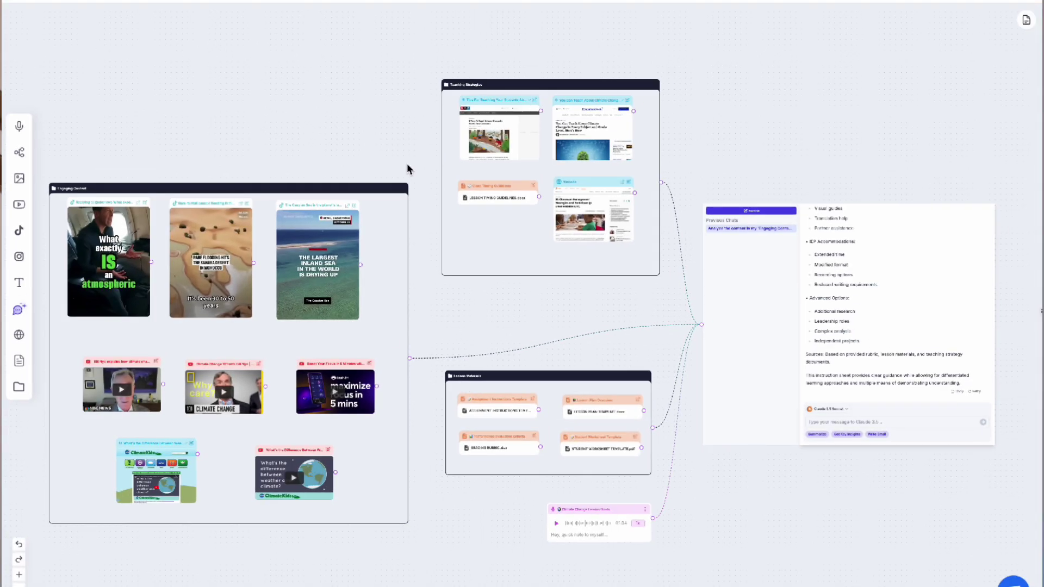
scroll(408, 168, left, 3)
scroll(408, 169, right, 5)
scroll(407, 169, down, 3)
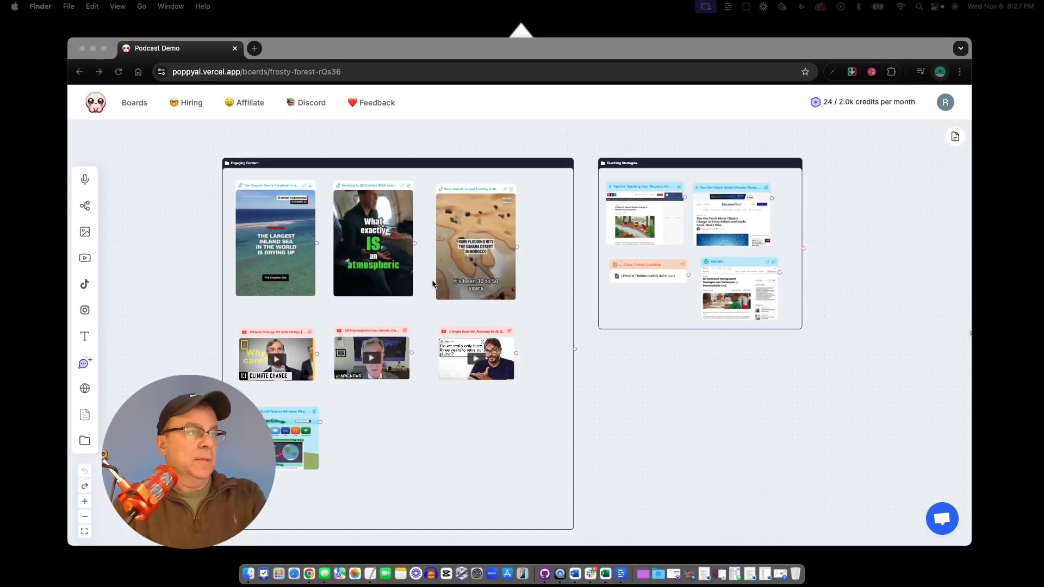
click(163, 271)
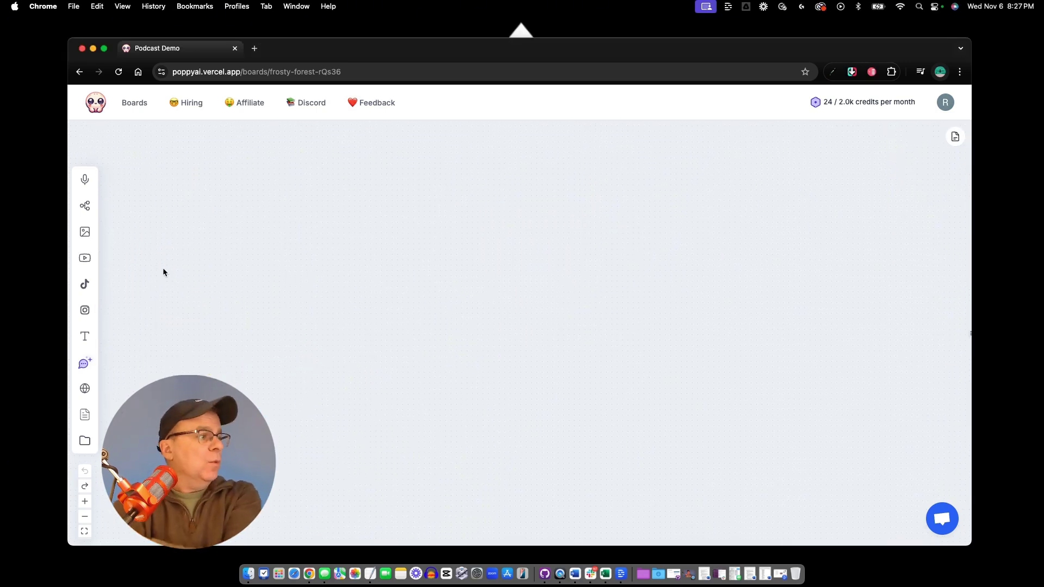
drag(342, 42, 345, 29)
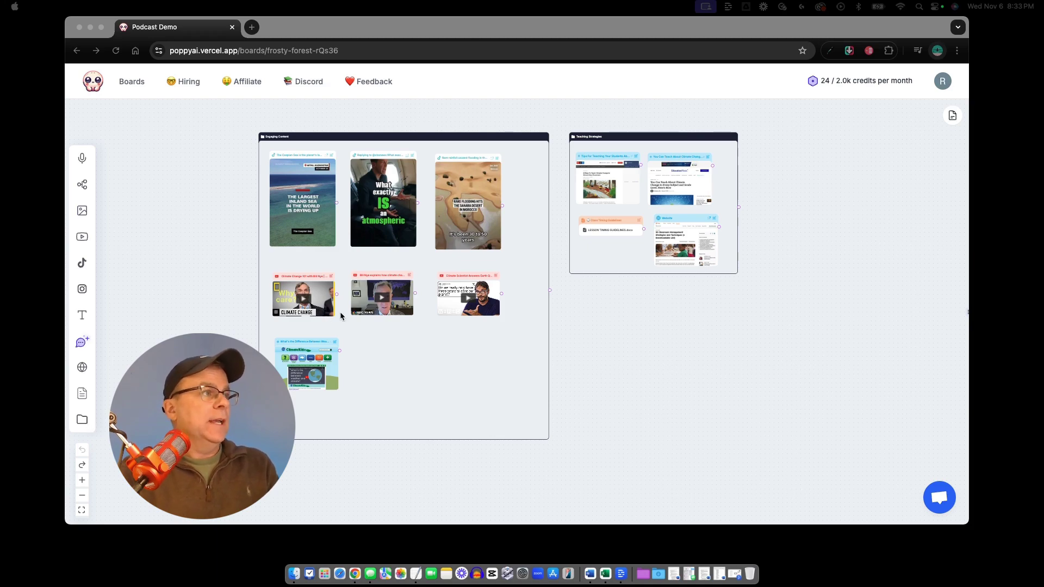
Zoom in on the TikTok cards about the Caspian Sea, atmospheric rivers and Sahara flooding
click(200, 297)
scroll(200, 294, up, 5)
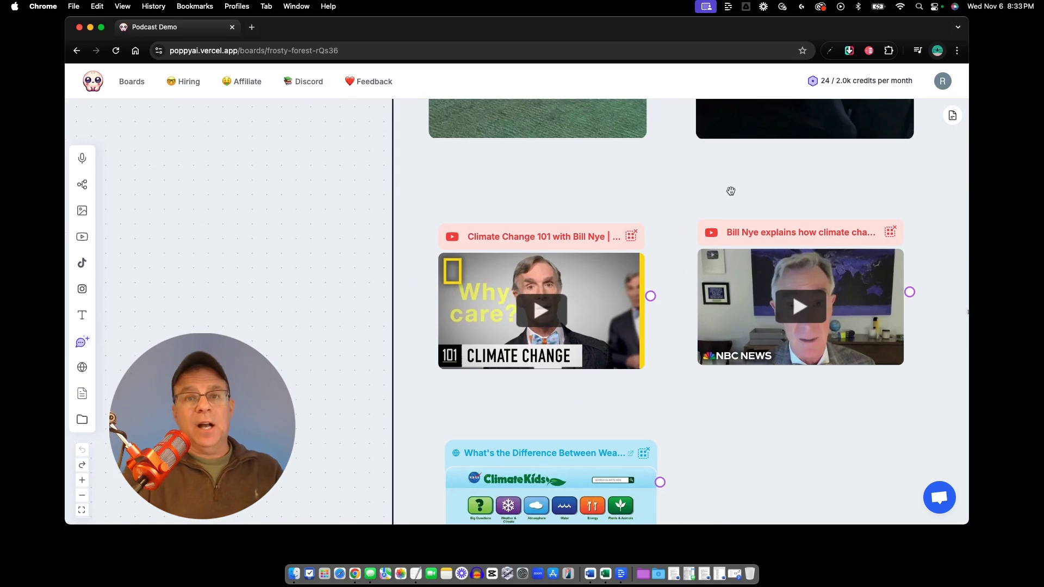
scroll(731, 191, up, 10)
scroll(731, 191, right, 5)
scroll(731, 191, down, 5)
scroll(731, 191, right, 8)
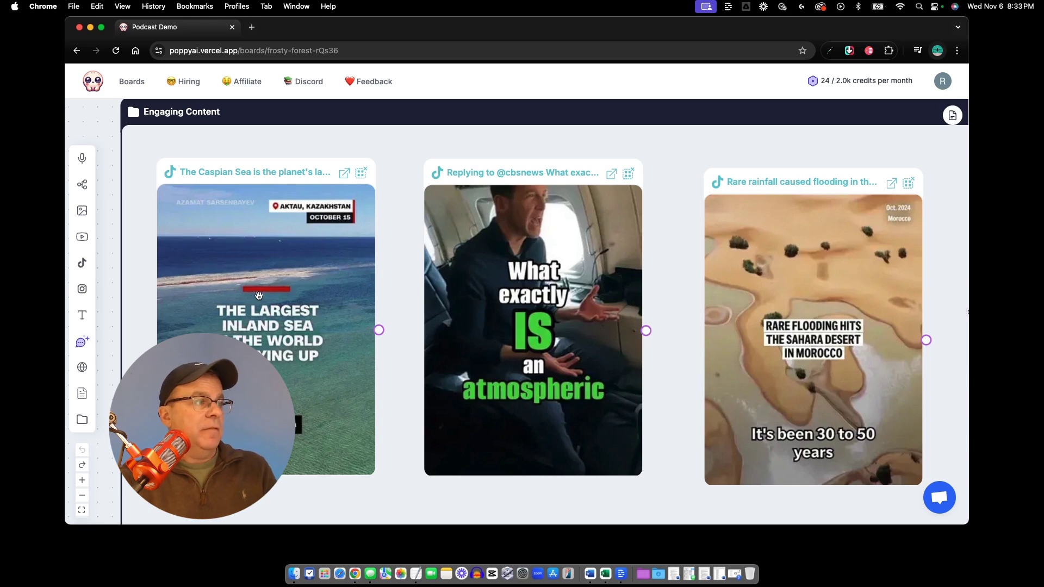
scroll(259, 295, right, 3)
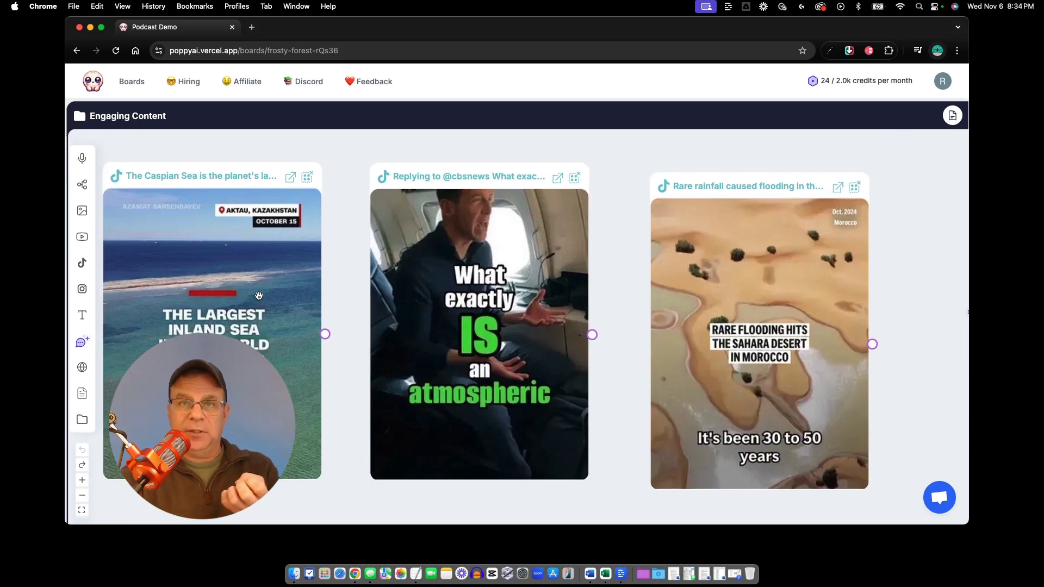
scroll(259, 296, left, 3)
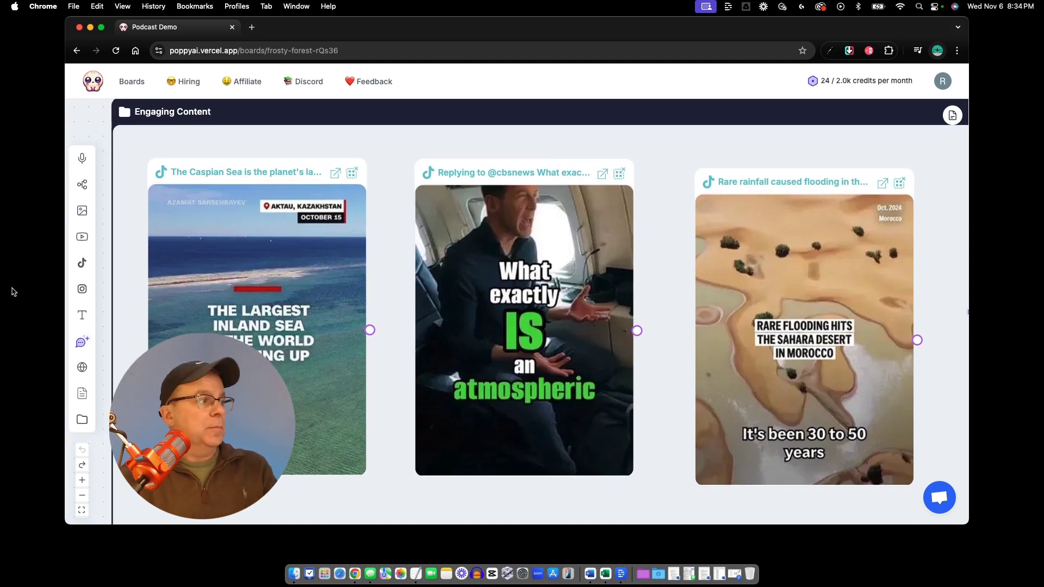
Open and dismiss the TikTok and YouTube link forms, revealing the YouTube climate video cards
click(82, 265)
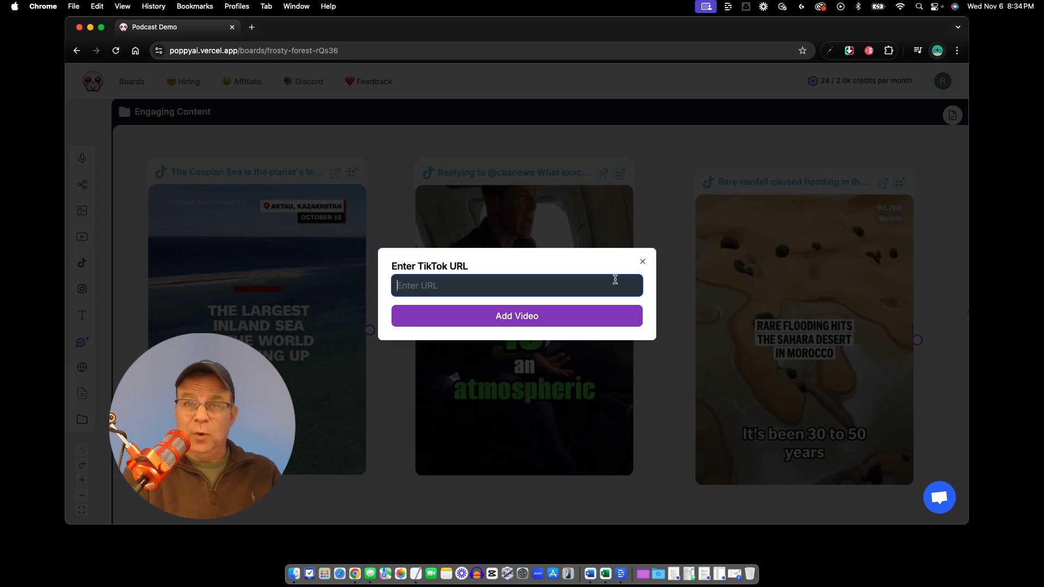
click(642, 261)
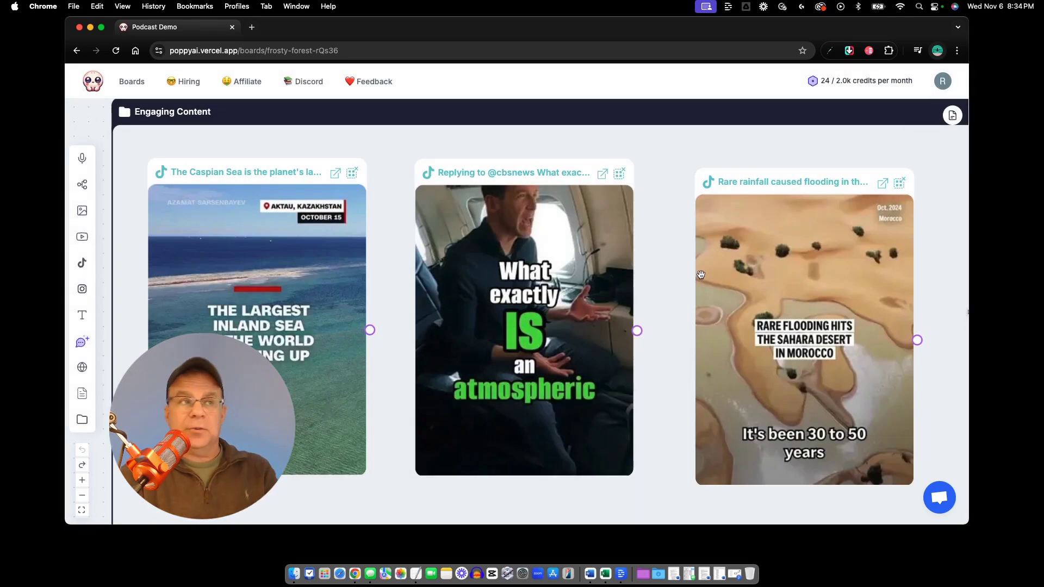
scroll(701, 275, down, 10)
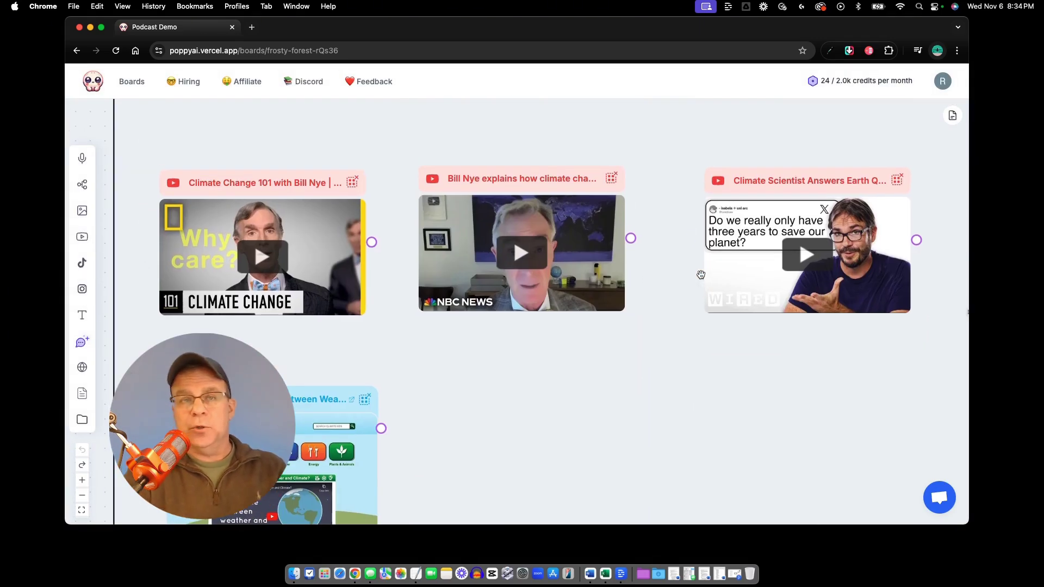
click(82, 239)
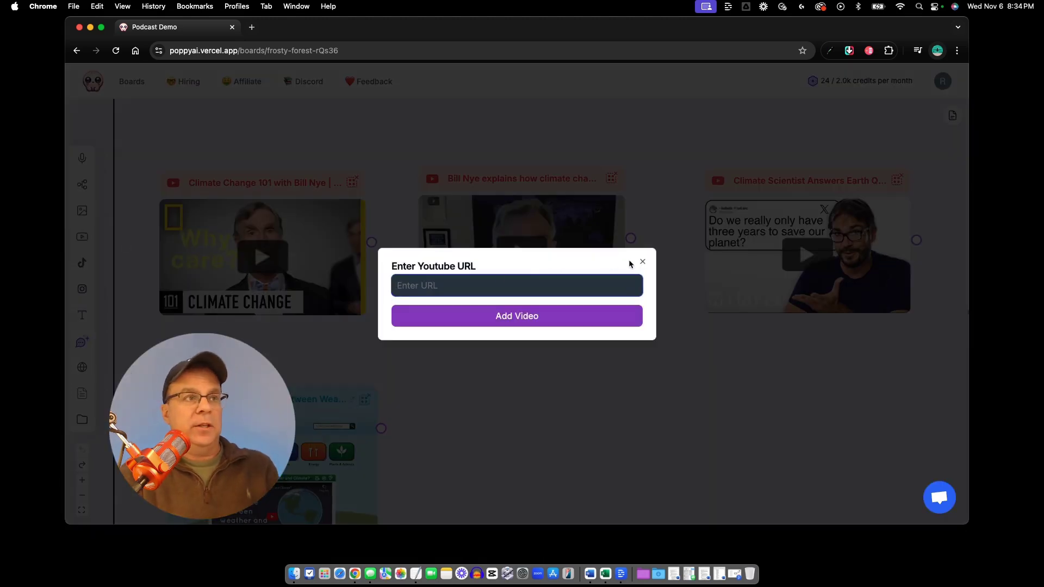
click(643, 261)
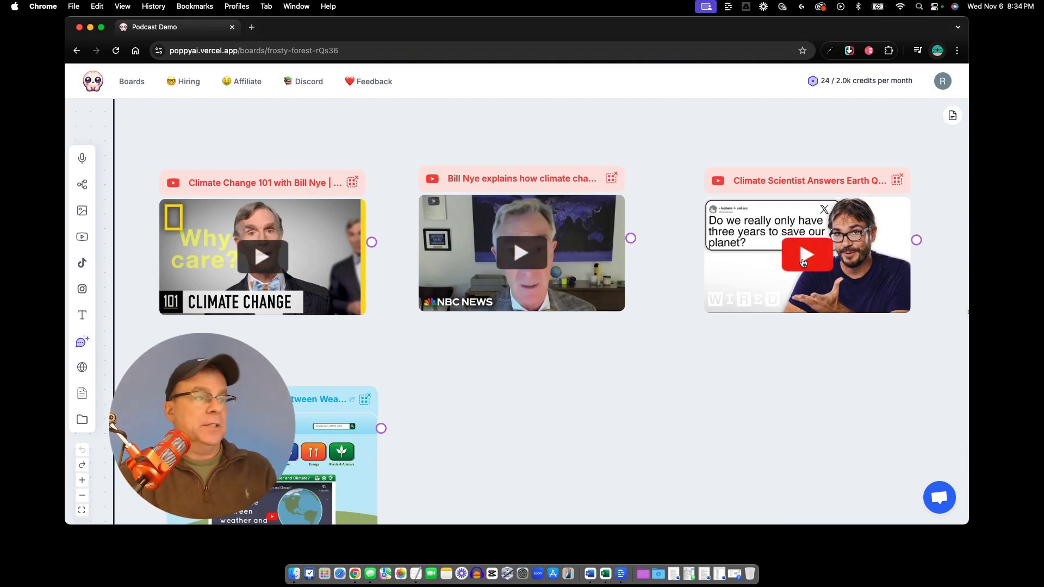
Copy the URL of the Climate Kids 'What's the Difference Between Weather and Climate?' video
scroll(804, 264, down, 5)
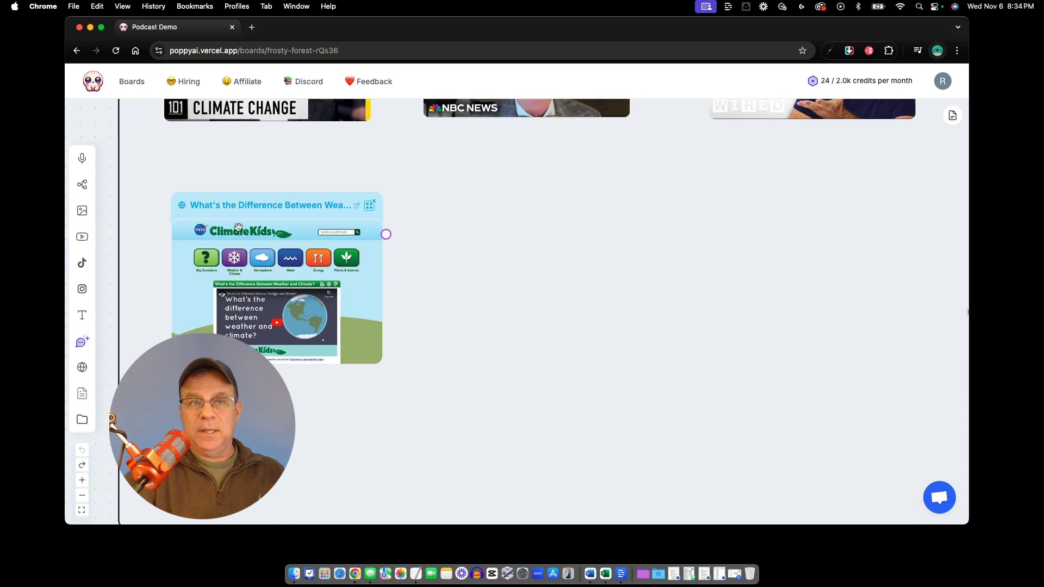
drag(1043, 142, 864, 75)
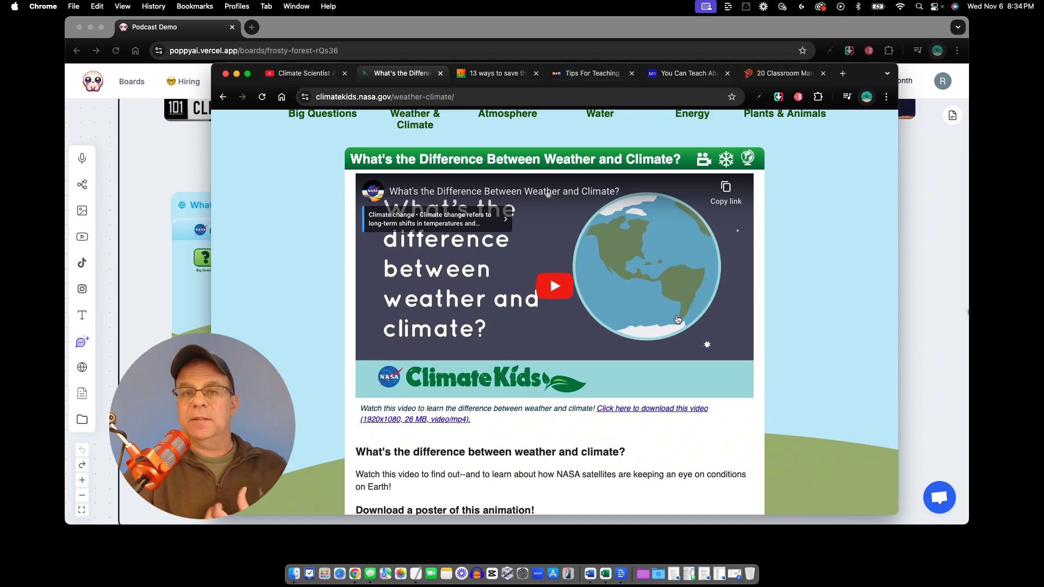
right_click(688, 299)
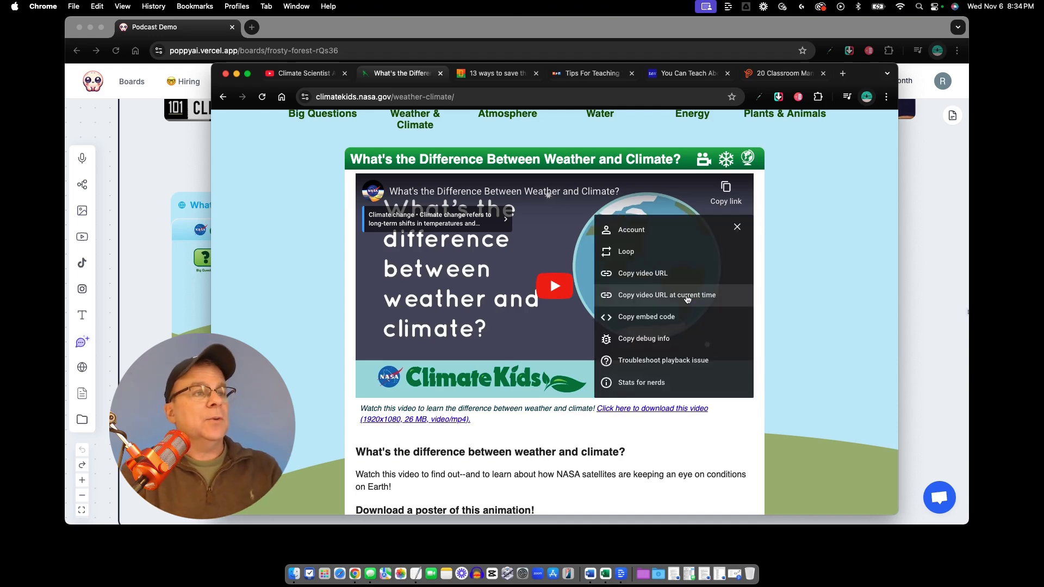
click(650, 273)
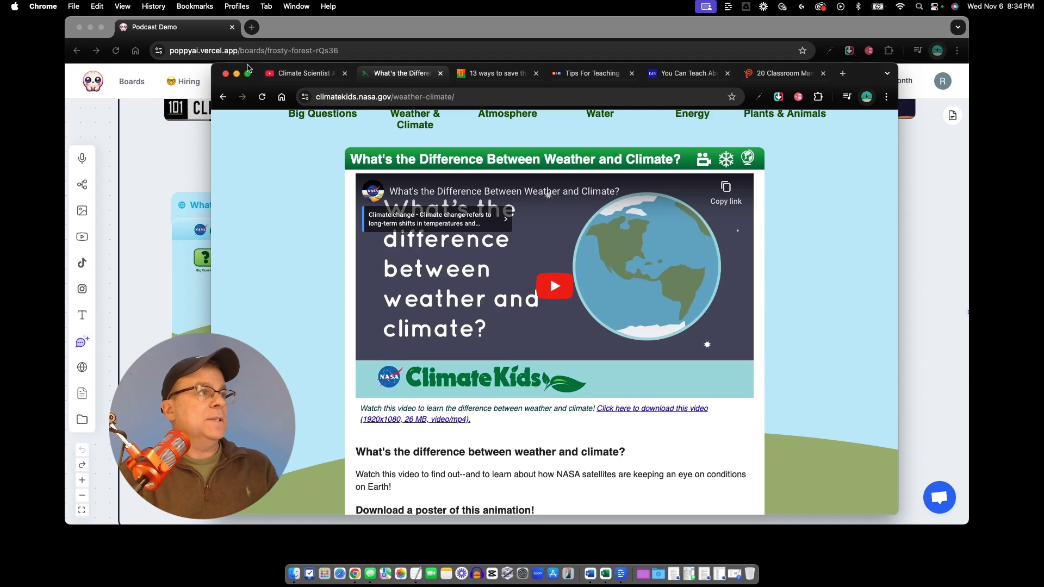
click(247, 67)
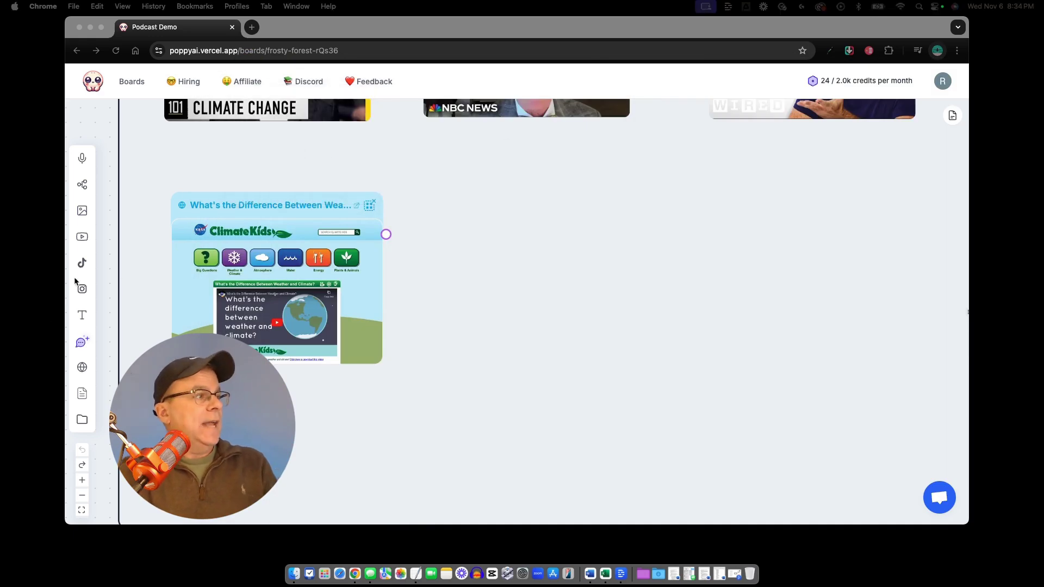
Paste the video URL into the YouTube form and add it to Engaging Content
click(82, 238)
click(416, 282)
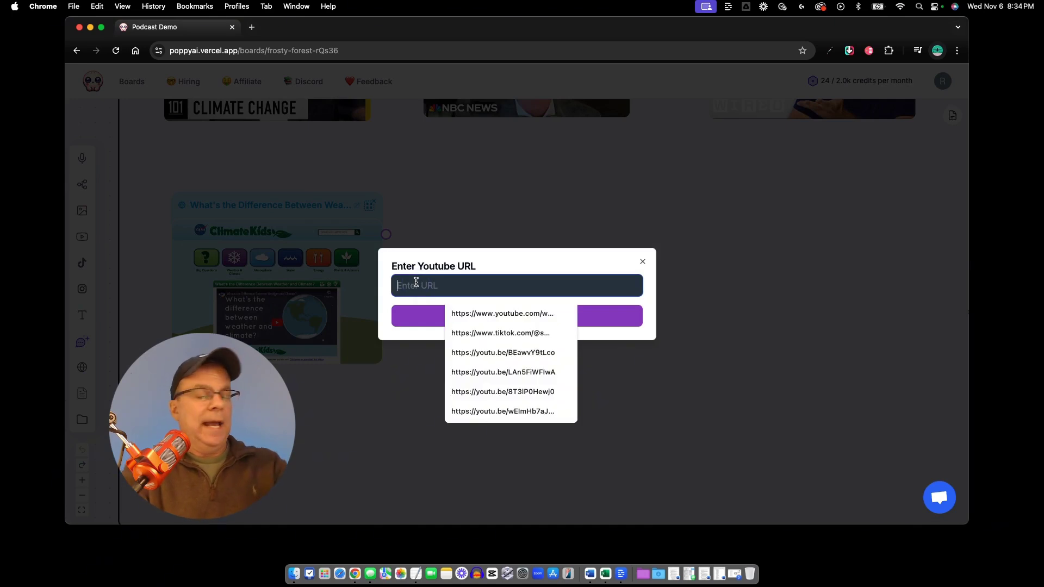
text(https://youtu.be/vH298zSCQzY)
click(502, 325)
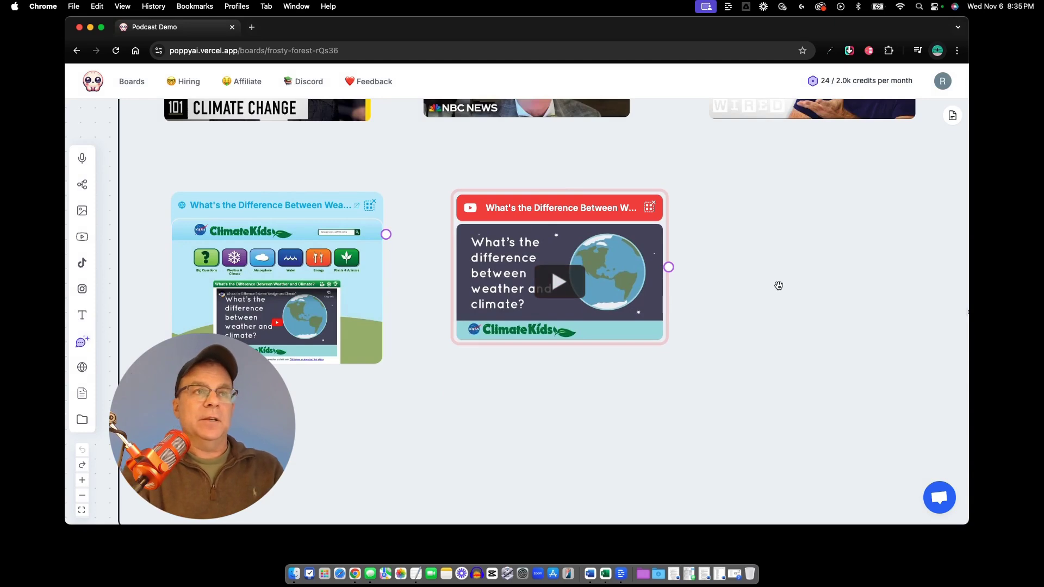
scroll(787, 279, down, 10)
Zoom in on the Teaching Strategies articles, LESSON TIMING GUIDELINES.docx and classroom-management website
scroll(779, 285, right, 5)
scroll(779, 285, up, 3)
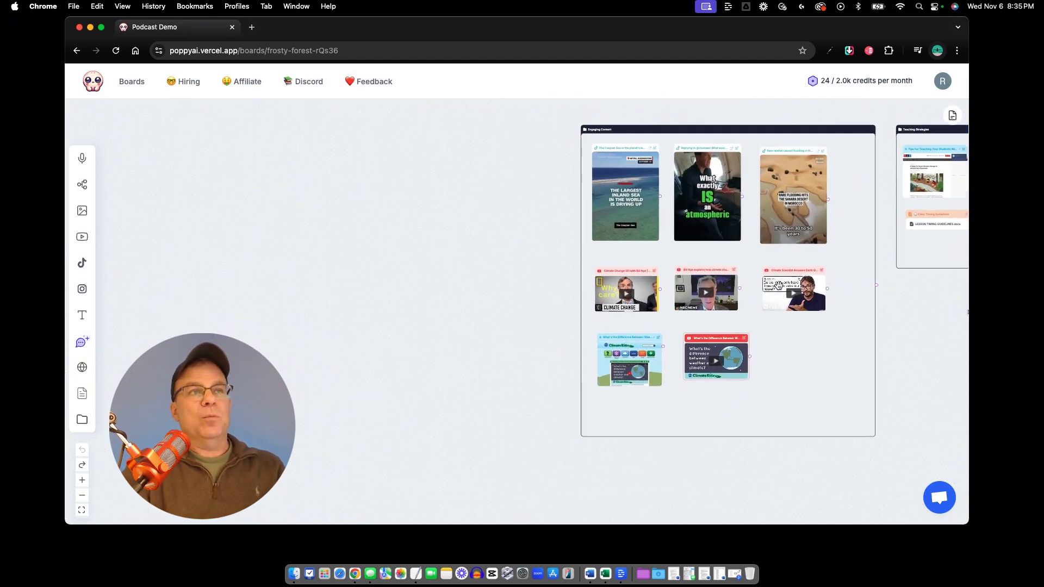
scroll(779, 285, right, 1)
scroll(800, 419, right, 10)
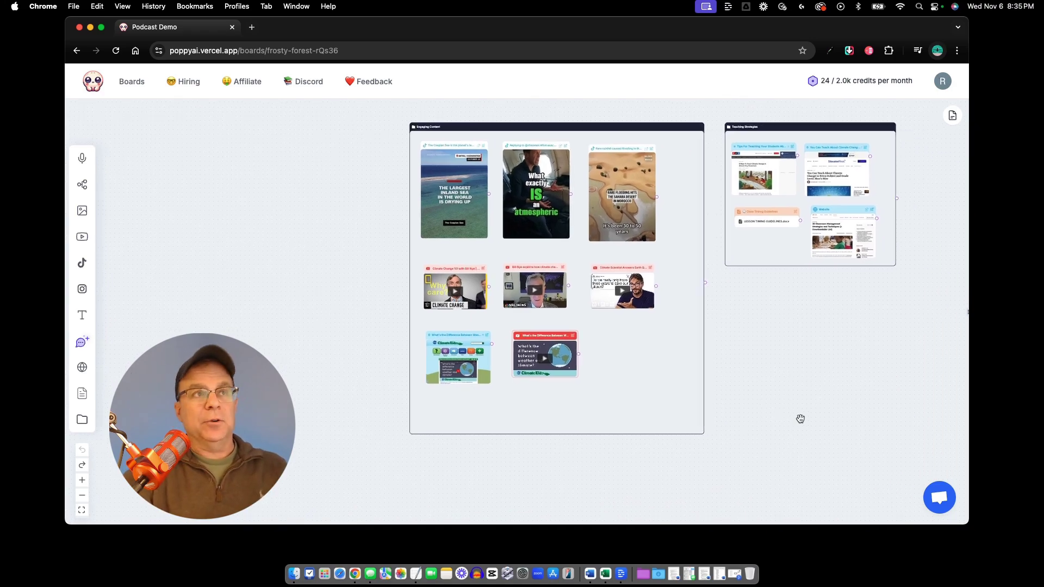
scroll(800, 418, up, 5)
scroll(801, 418, down, 5)
scroll(800, 419, left, 2)
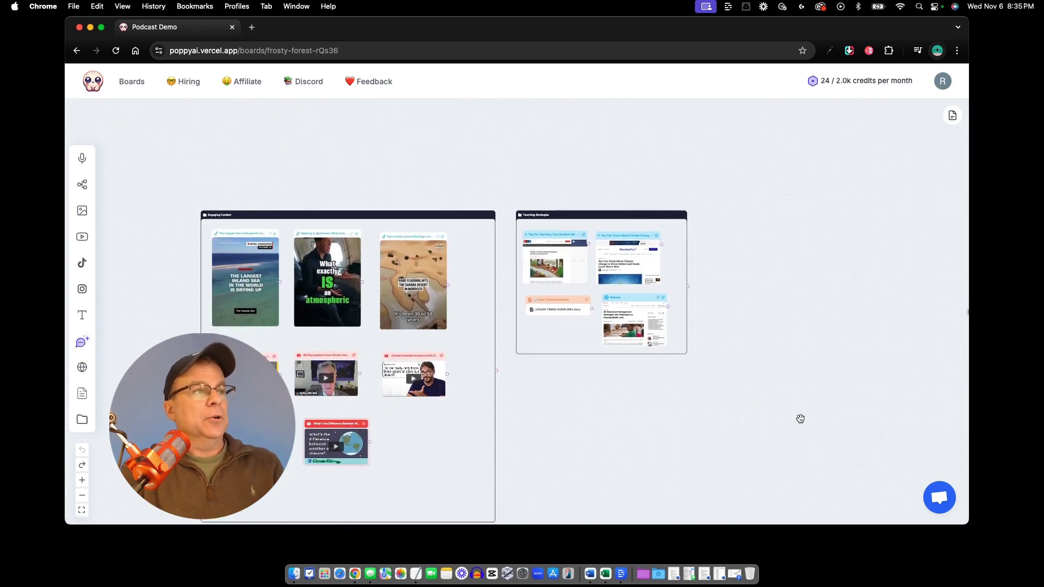
scroll(769, 328, left, 3)
scroll(767, 327, up, 10)
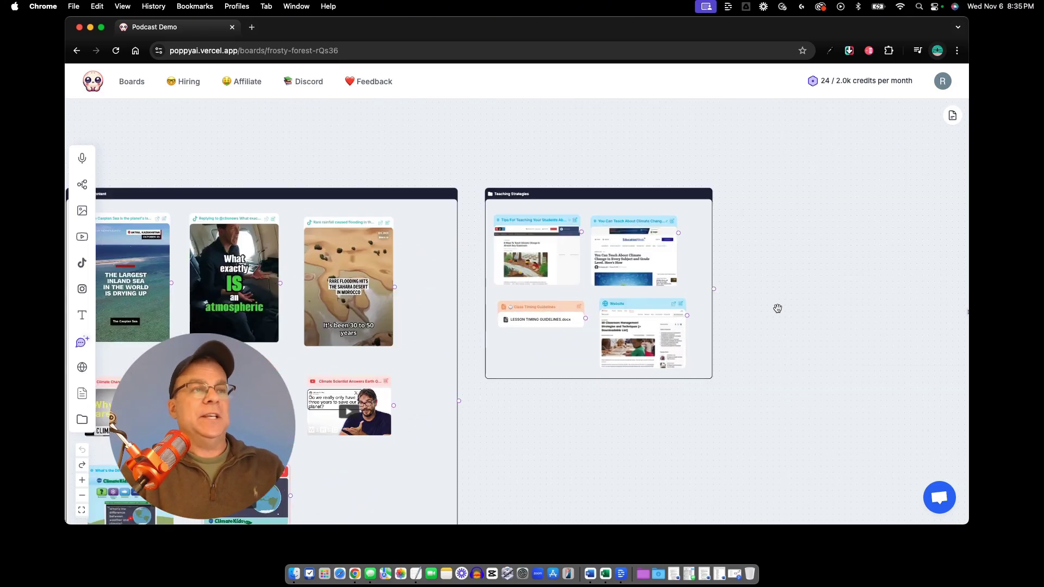
scroll(788, 271, left, 9)
scroll(788, 270, up, 2)
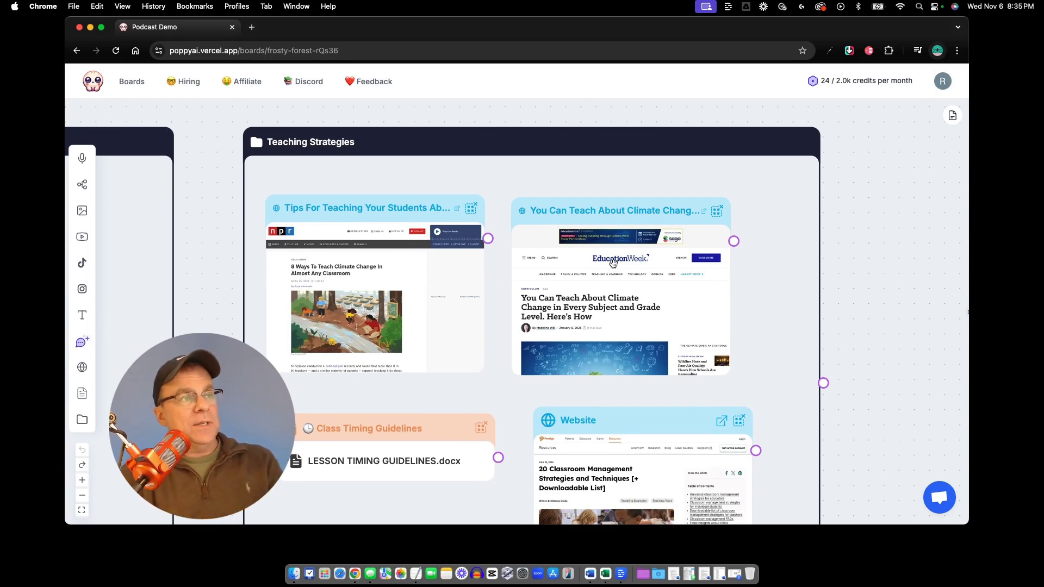
scroll(613, 263, down, 2)
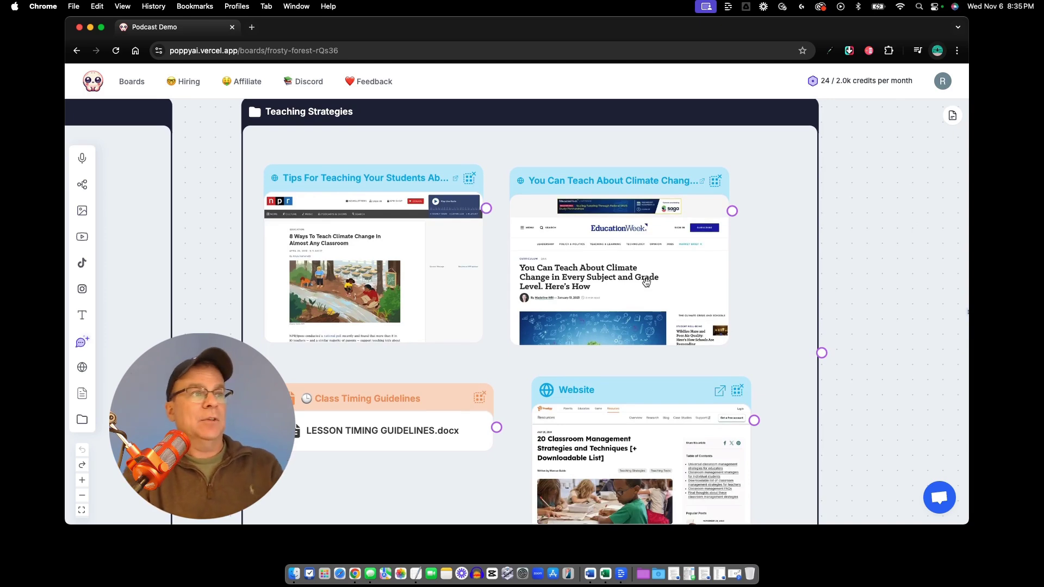
scroll(646, 281, down, 5)
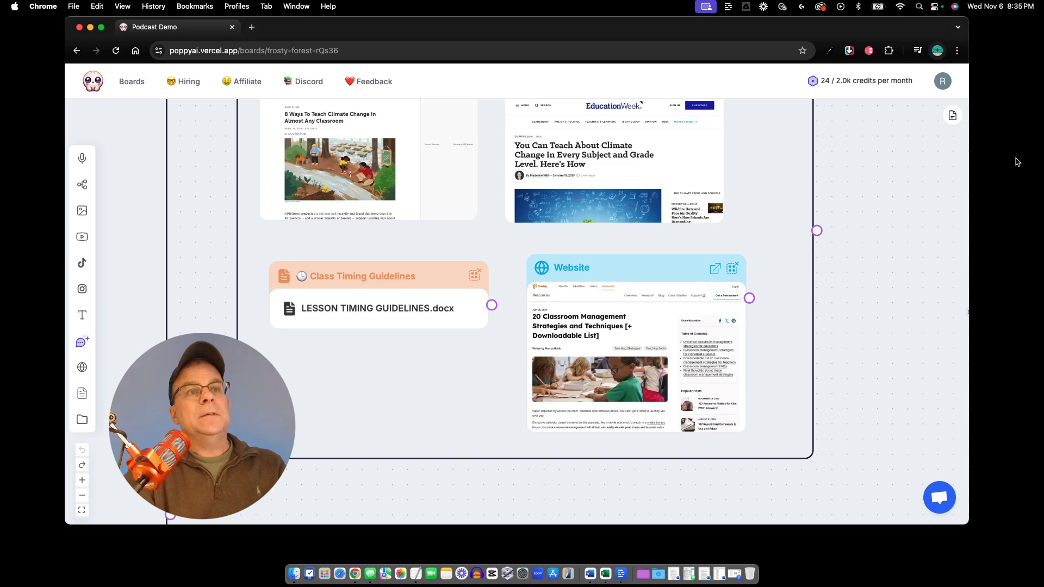
Open LESSON TIMING GUIDELINES.docx in Word from the templates folder, then minimize it
click(1028, 325)
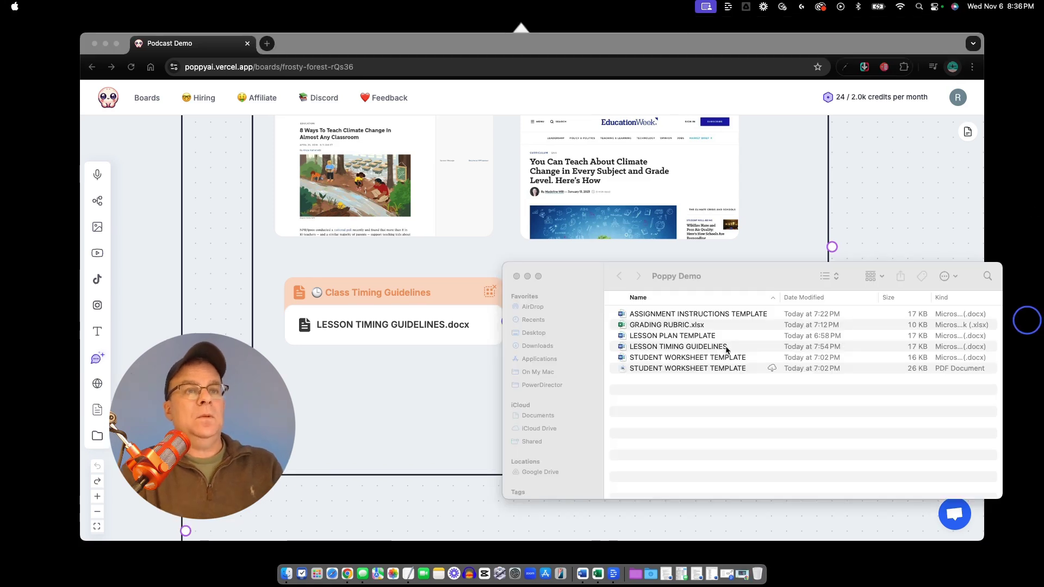
drag(623, 347, 625, 343)
double_click(624, 344)
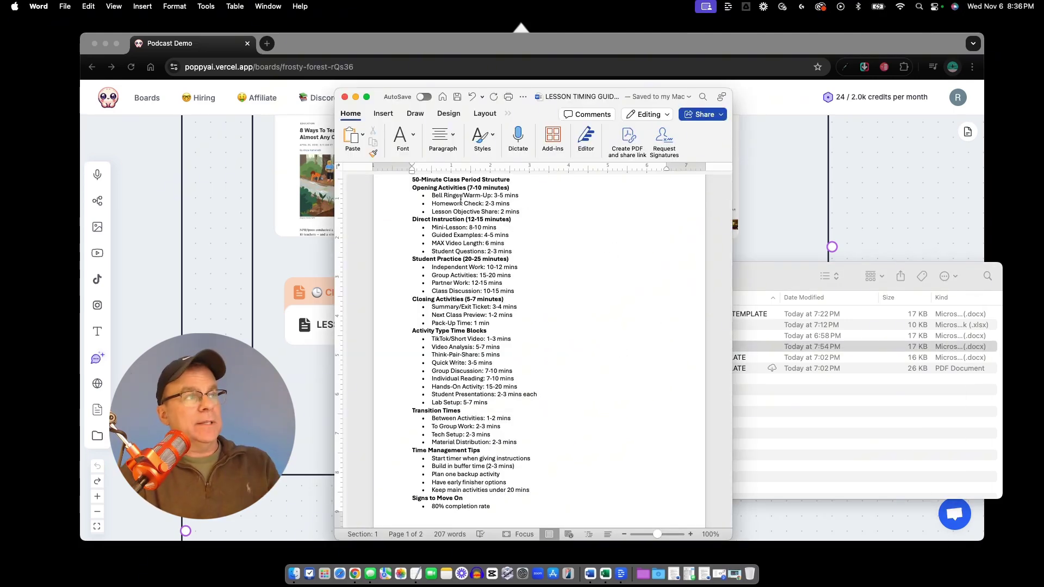
scroll(461, 198, up, 3)
click(355, 97)
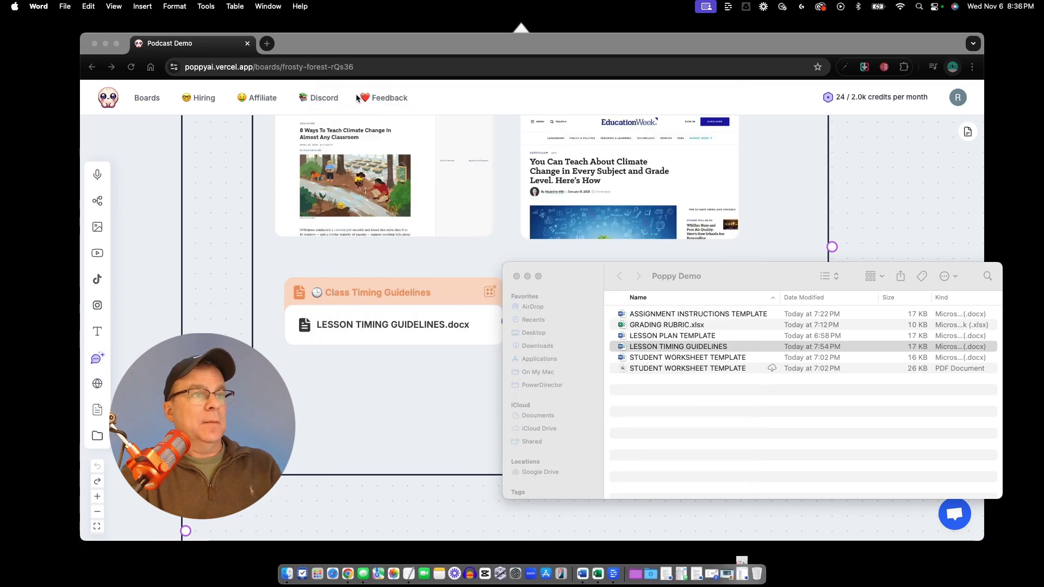
click(647, 457)
scroll(647, 457, down, 3)
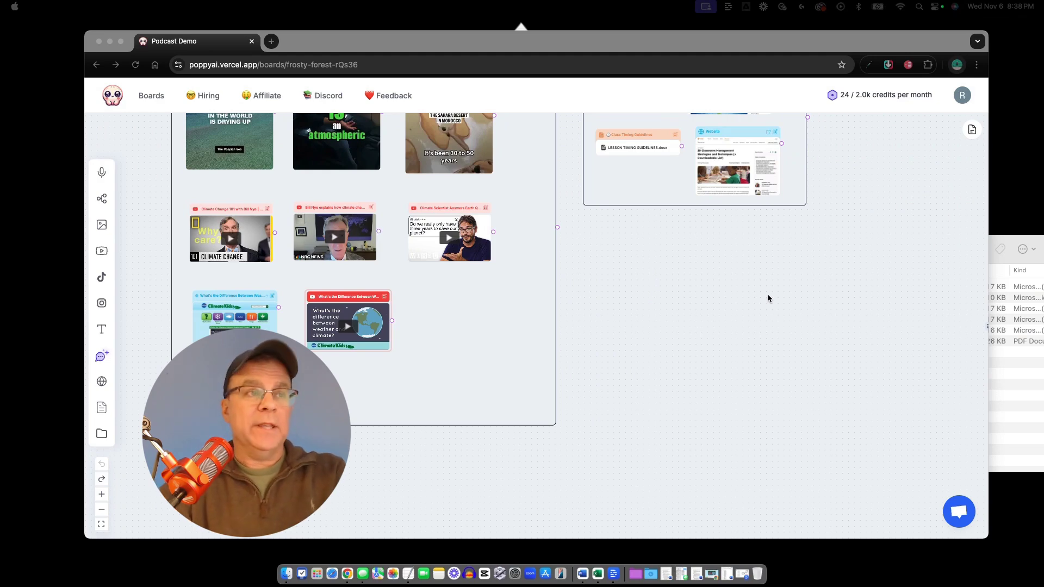
Add a new empty group (Group 3) and drag it into empty board space
scroll(768, 298, left, 2)
scroll(768, 298, up, 2)
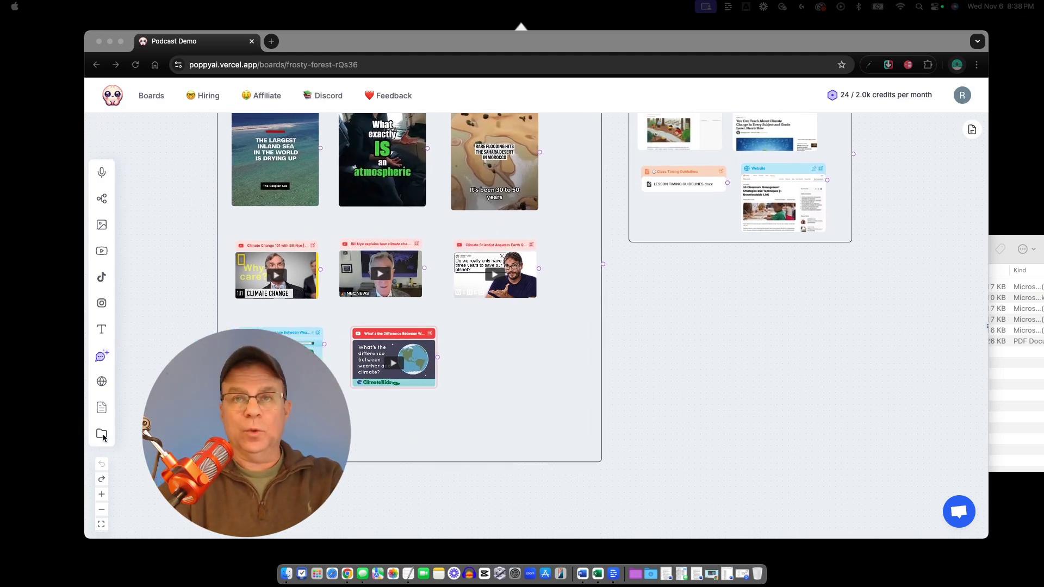
click(103, 435)
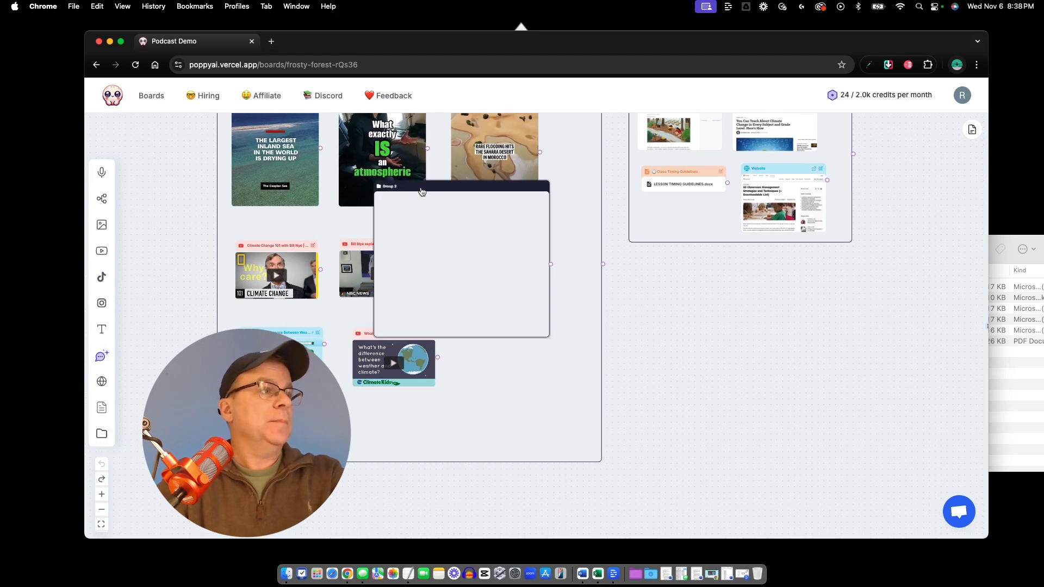
drag(422, 191, 736, 296)
scroll(735, 296, up, 5)
Rename the group 'Lesson Materials' and move it up and to the left
double_click(660, 299)
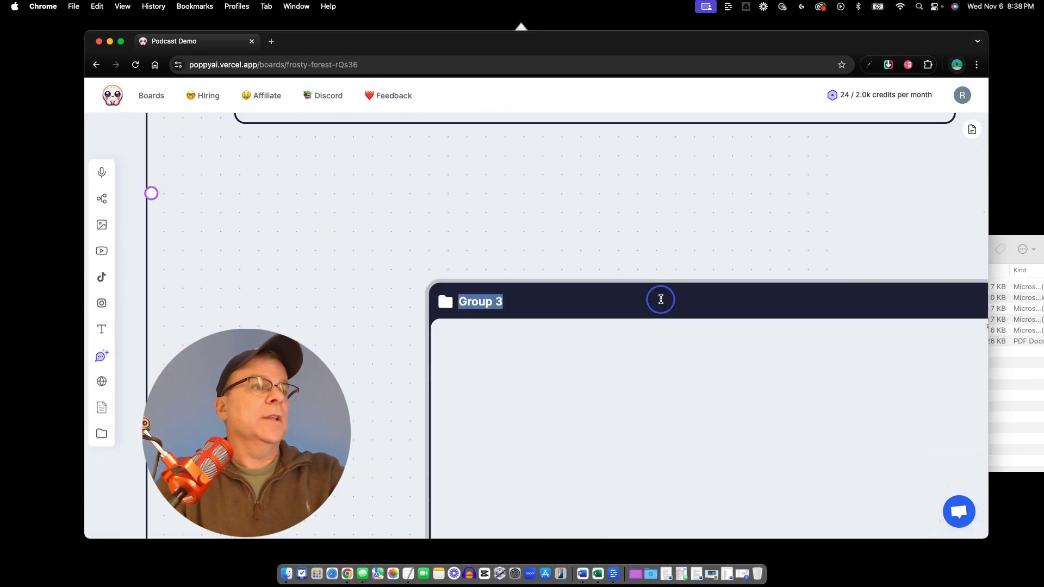
text(Lesson Materials)
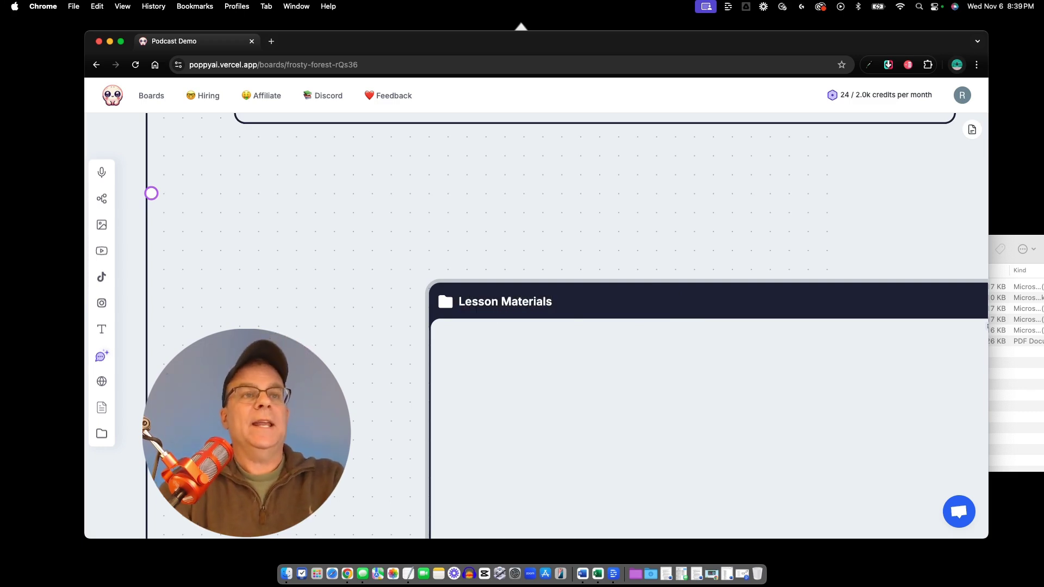
drag(599, 301, 441, 185)
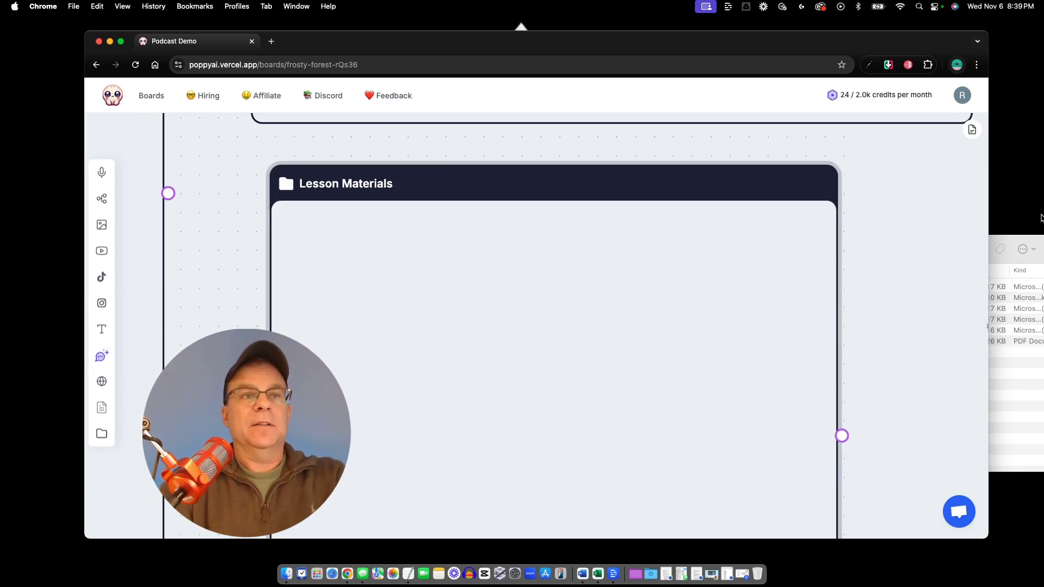
click(1017, 239)
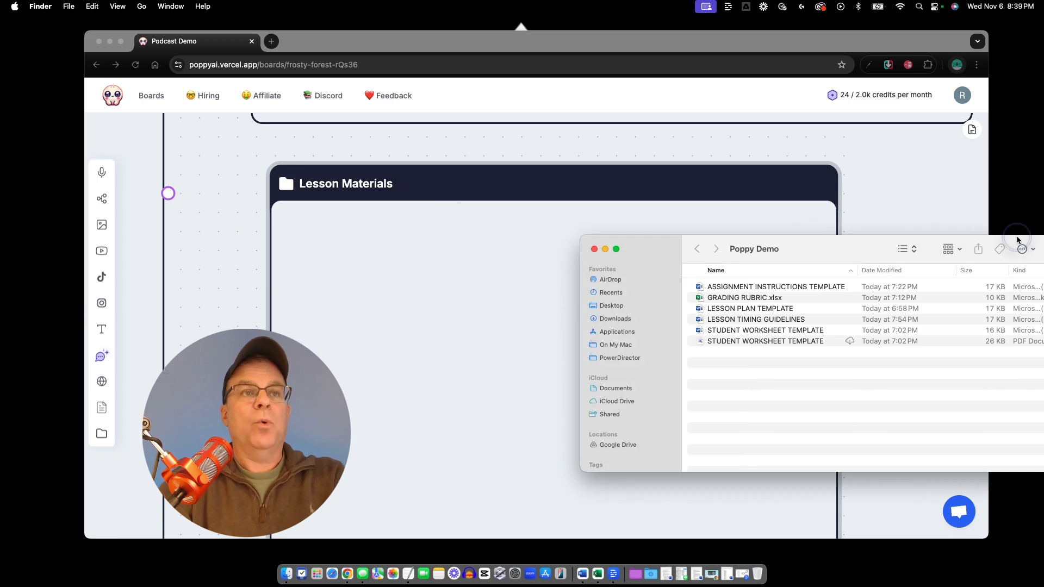
Open STUDENT WORKSHEET TEMPLATE, ASSIGNMENT INSTRUCTIONS TEMPLATE and GRADING RUBRIC.xlsx from Poppy Demo
click(699, 331)
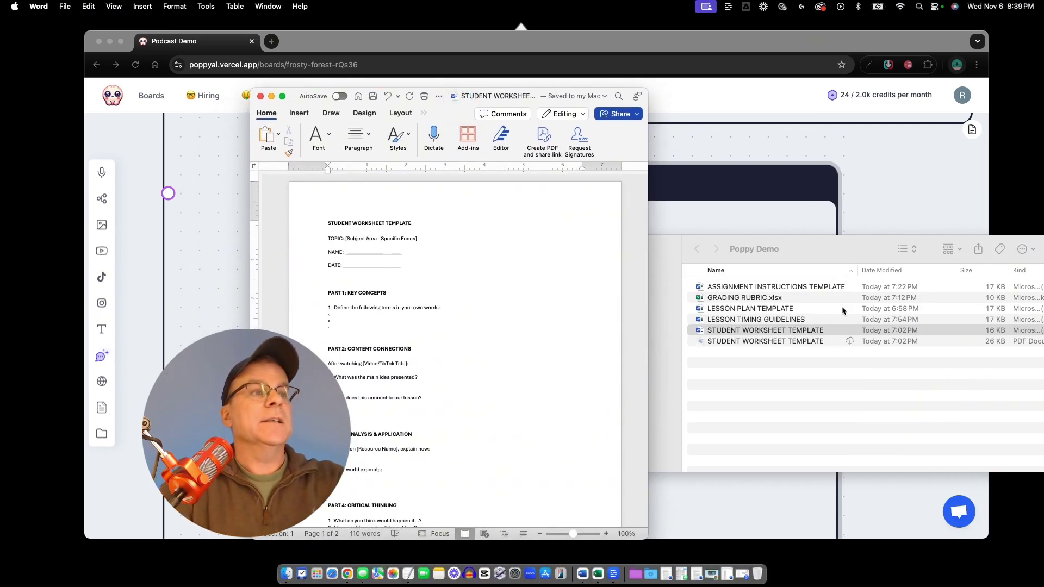
click(700, 288)
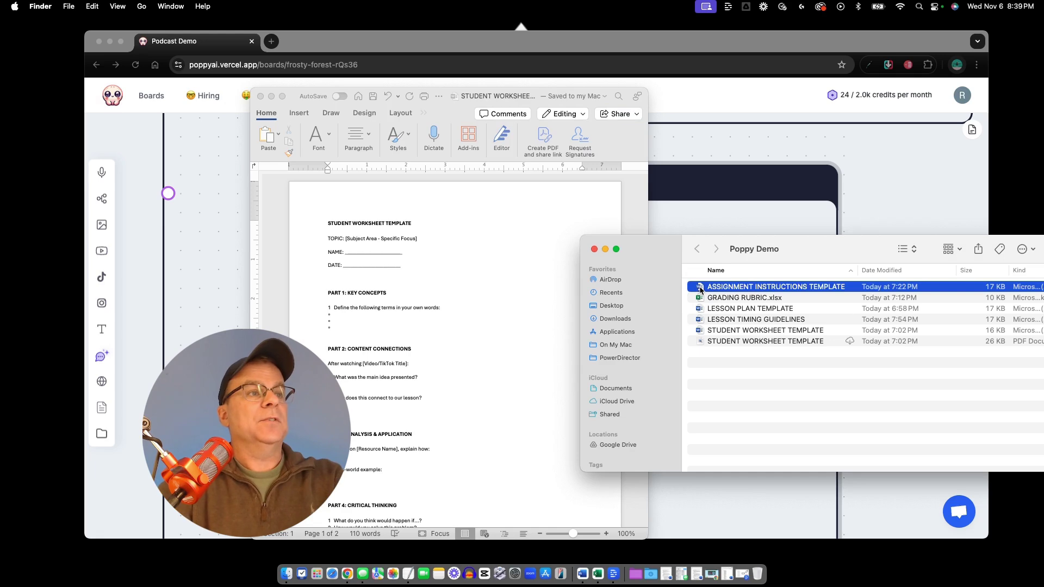
double_click(701, 287)
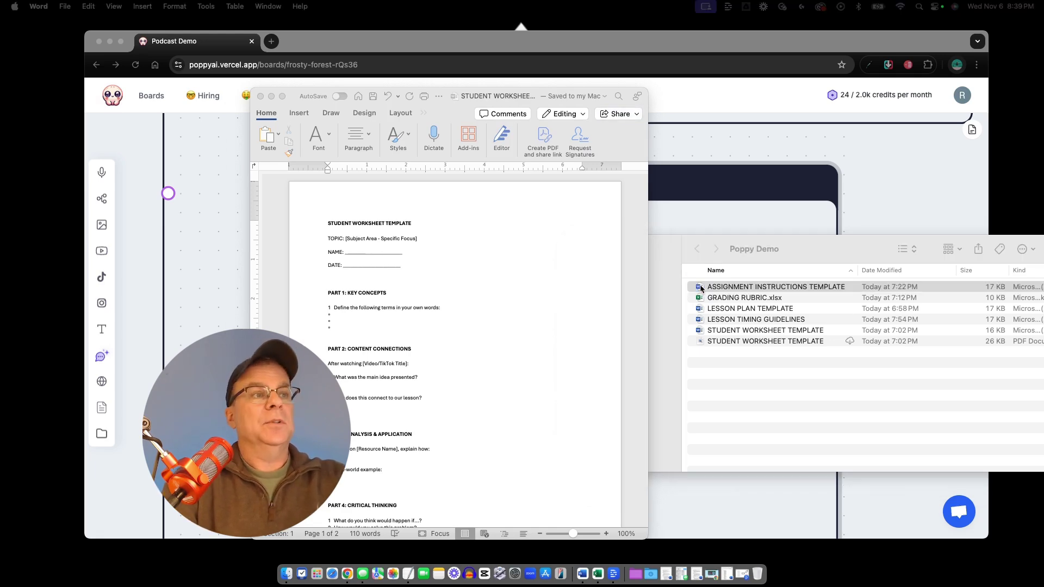
click(865, 261)
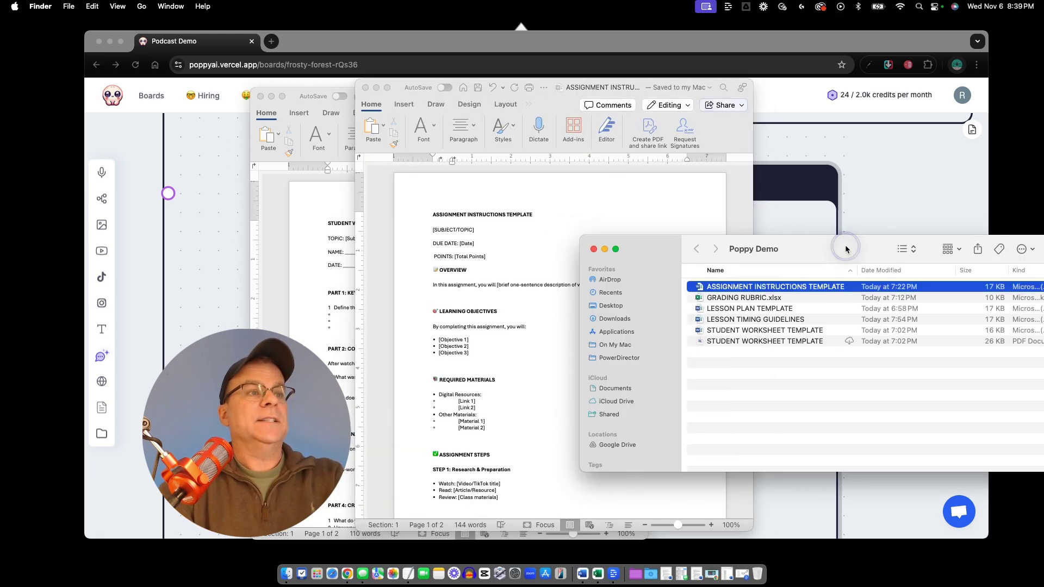
double_click(699, 298)
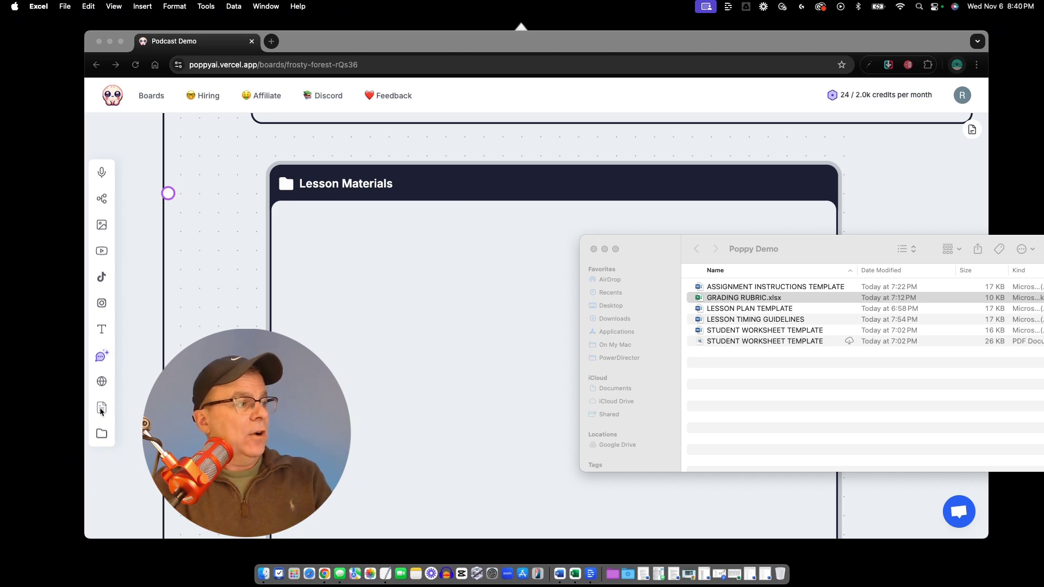
Drop the four template files from Finder into Lesson Materials and nudge the group lower
click(101, 410)
click(103, 410)
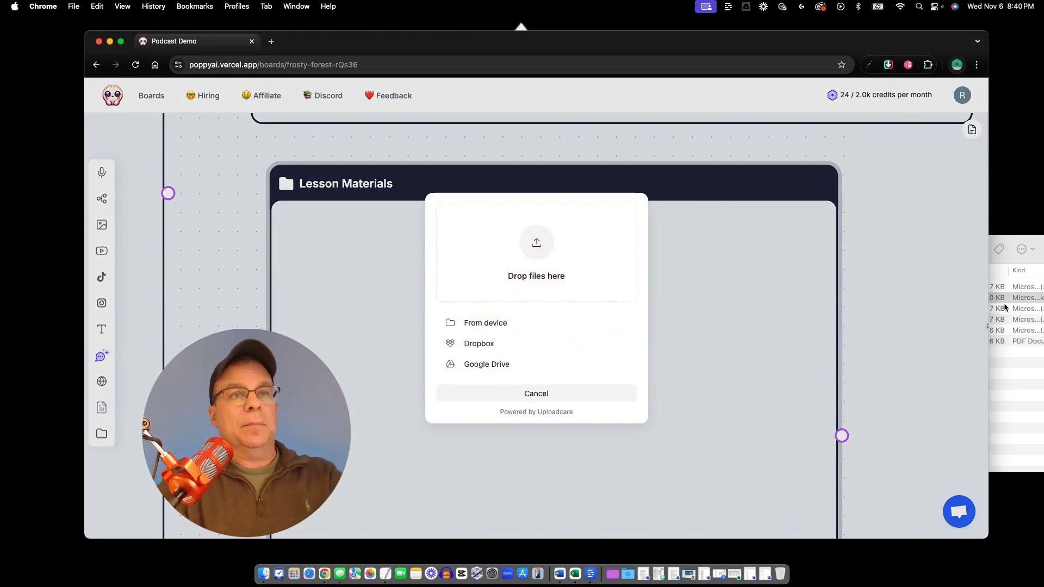
click(1013, 362)
drag(723, 287, 501, 278)
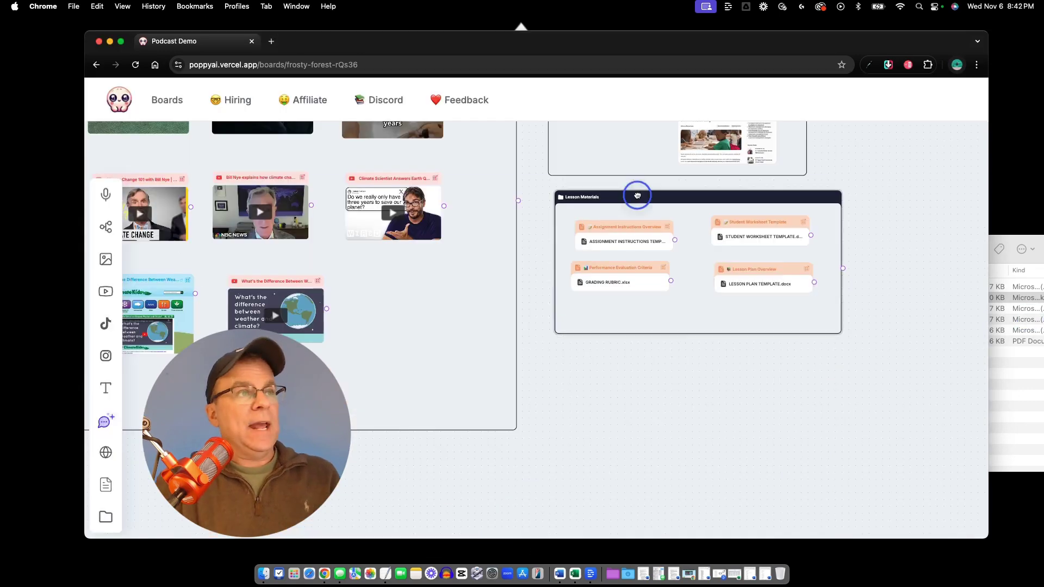
drag(638, 196, 642, 243)
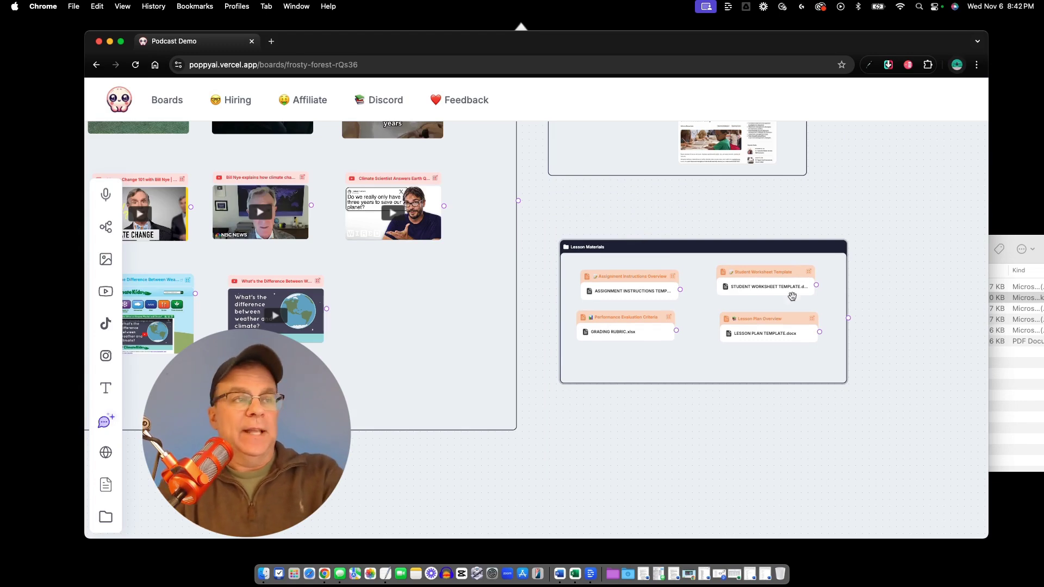
Add an AI chat panel and move it to empty canvas beside the groups
scroll(674, 443, up, 5)
scroll(673, 443, down, 5)
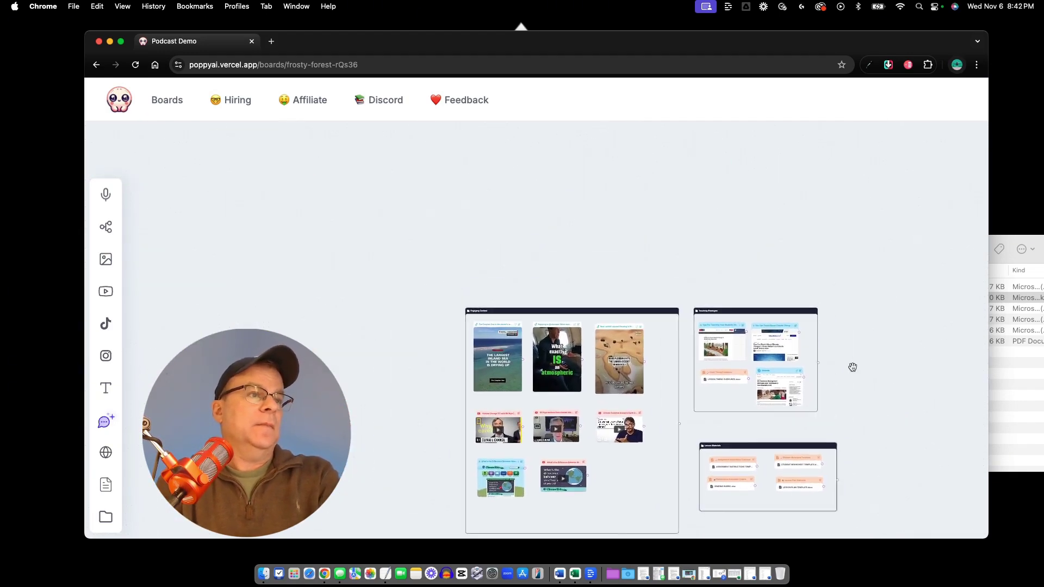
scroll(853, 367, down, 5)
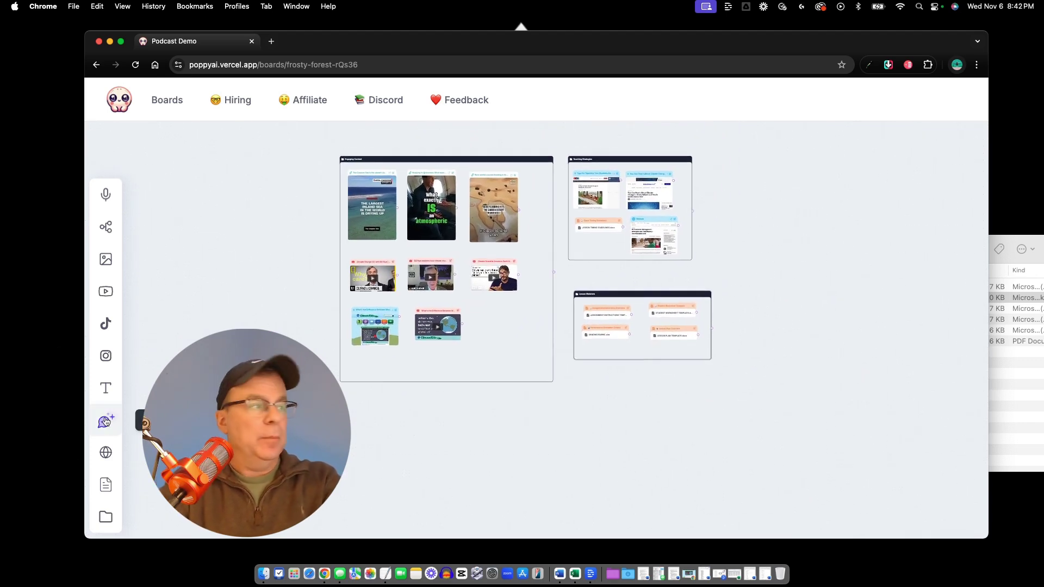
click(106, 421)
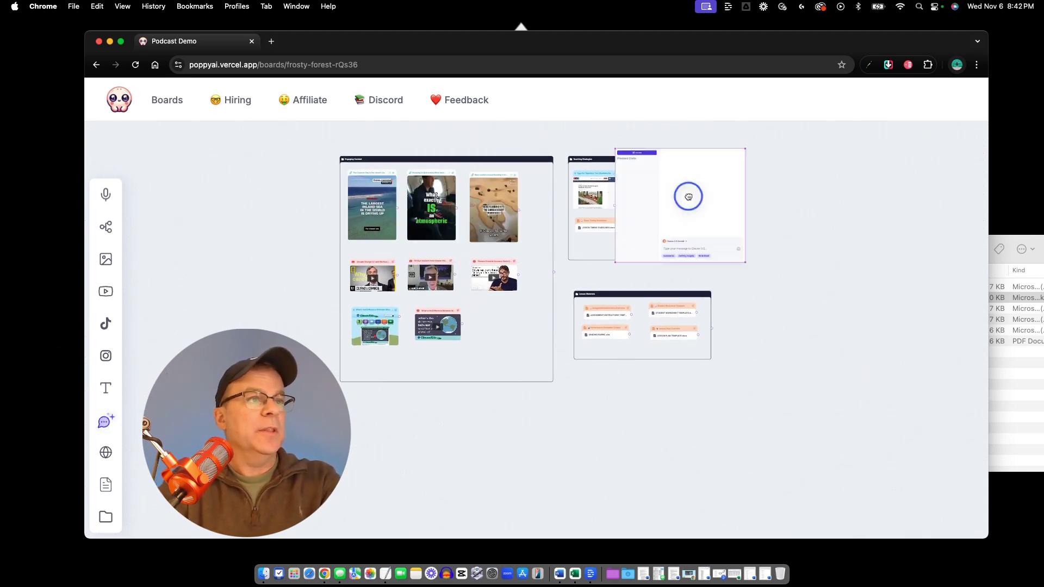
drag(688, 197, 783, 256)
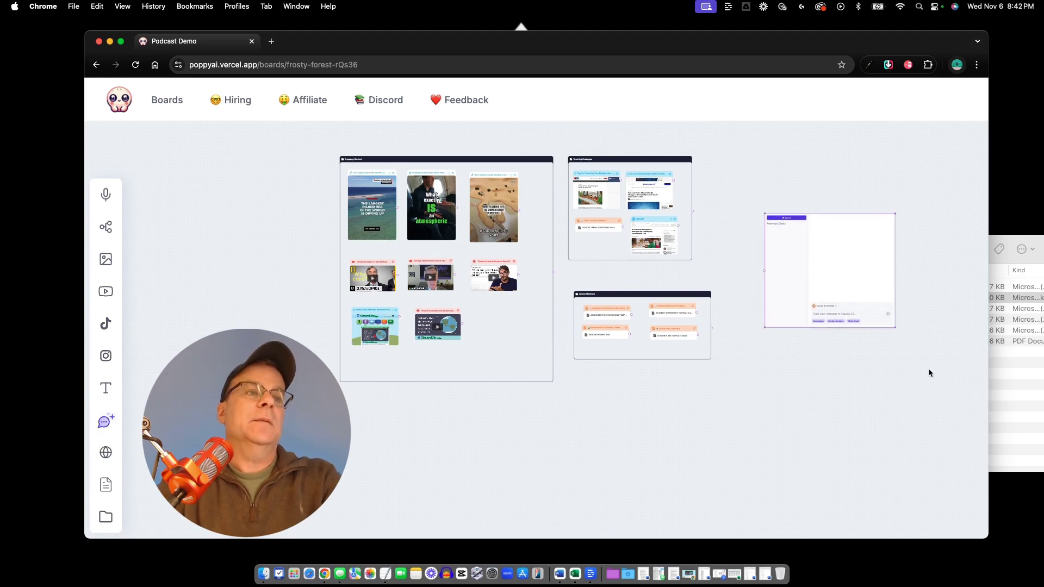
scroll(928, 373, right, 5)
scroll(928, 373, up, 5)
scroll(782, 365, up, 5)
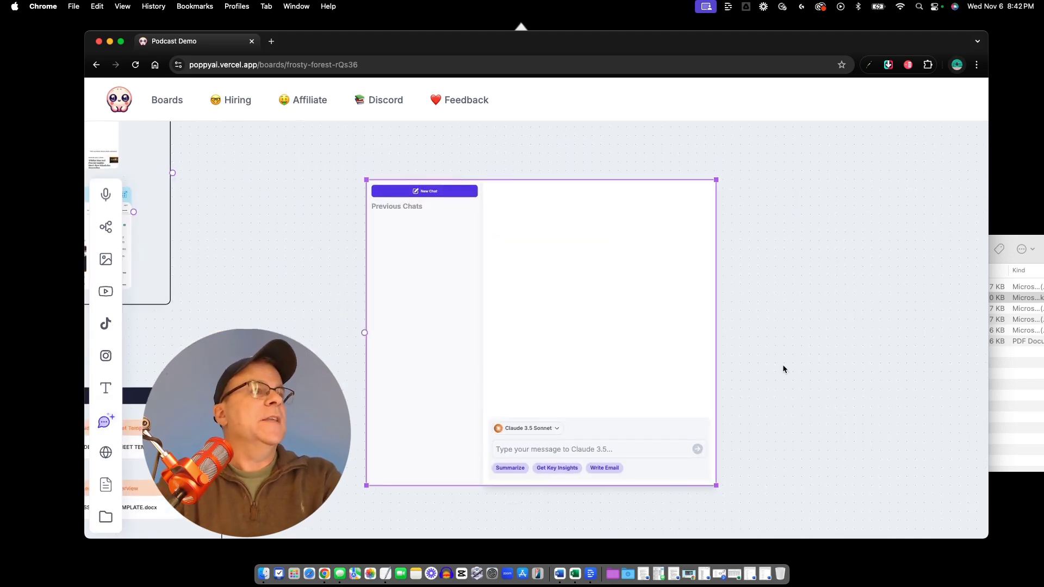
scroll(782, 364, left, 3)
scroll(782, 365, down, 2)
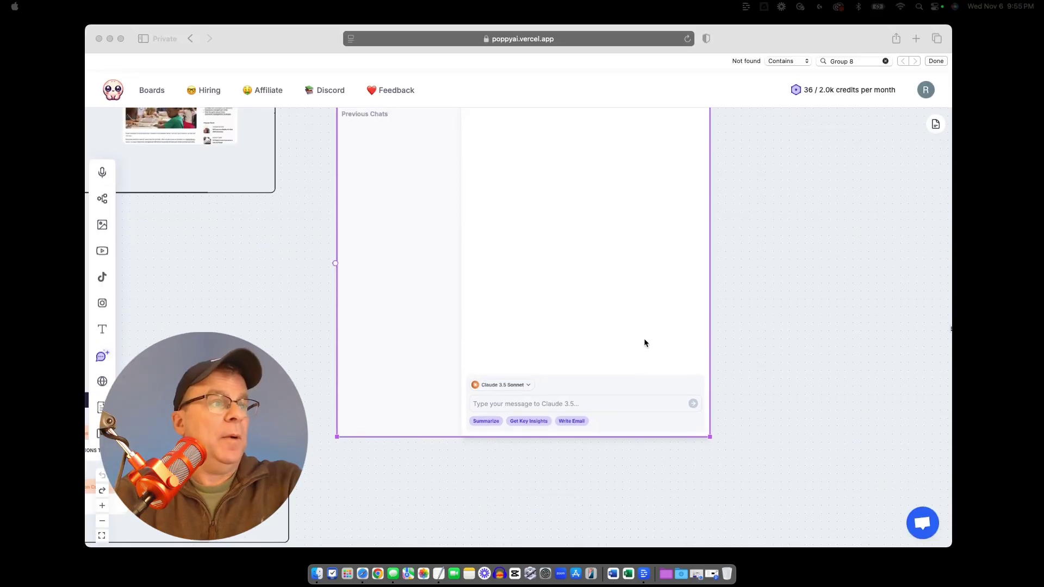
click(819, 330)
Keep Claude 3.5 Sonnet selected in the chat's model dropdown
scroll(820, 330, up, 3)
scroll(820, 330, left, 3)
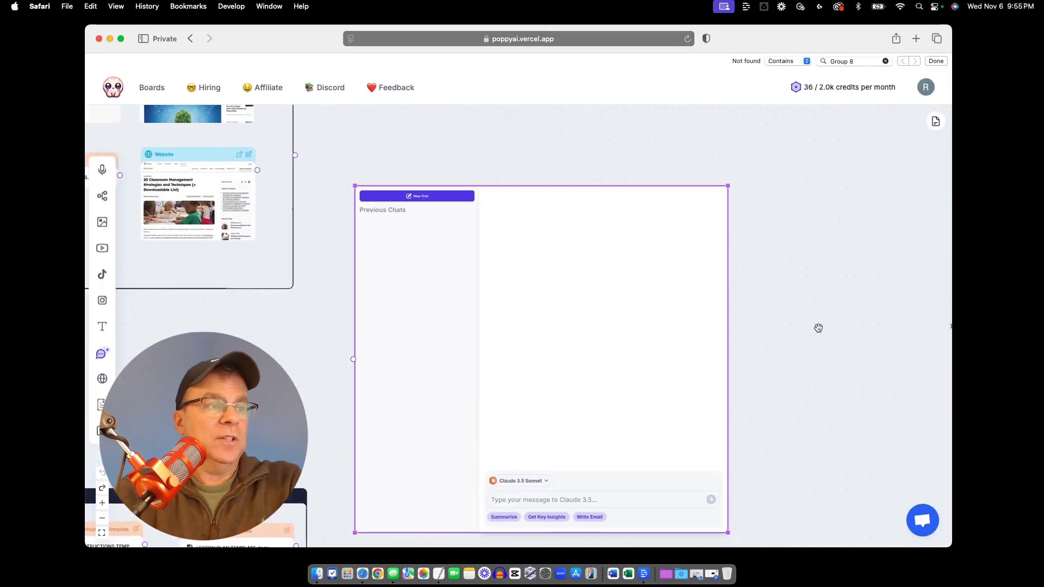
scroll(820, 331, down, 4)
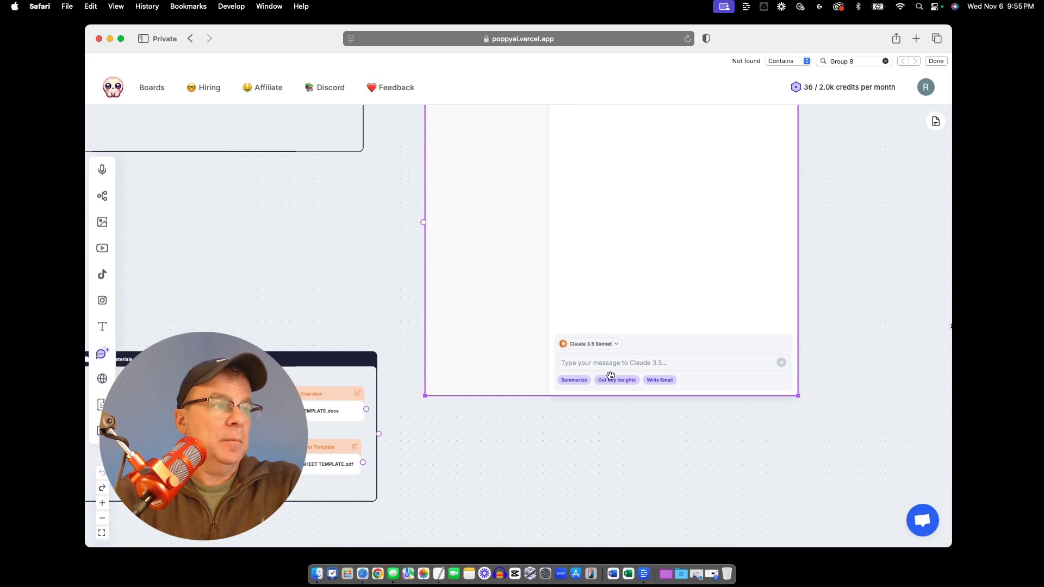
scroll(692, 425, up, 2)
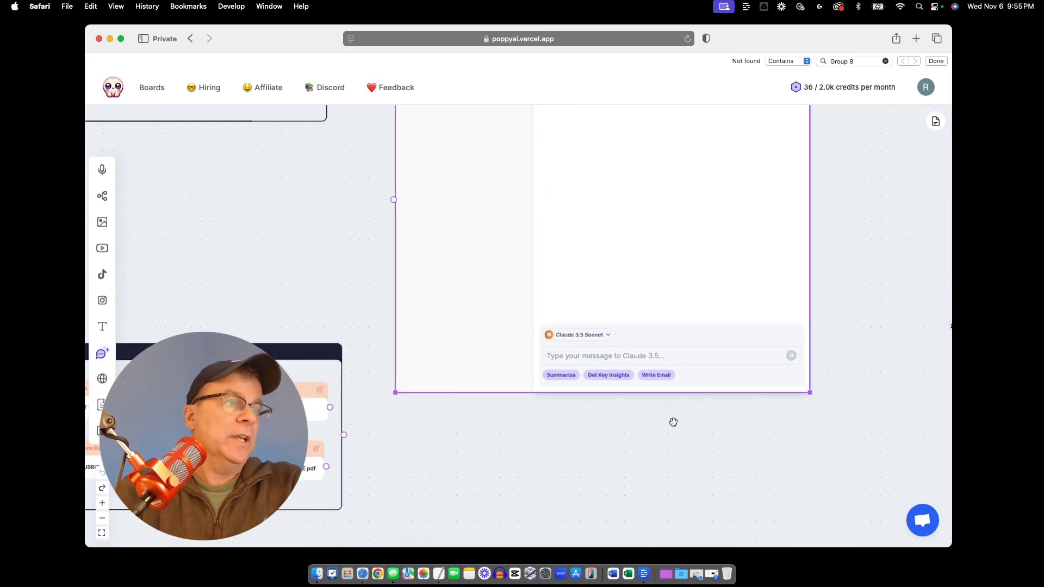
click(610, 338)
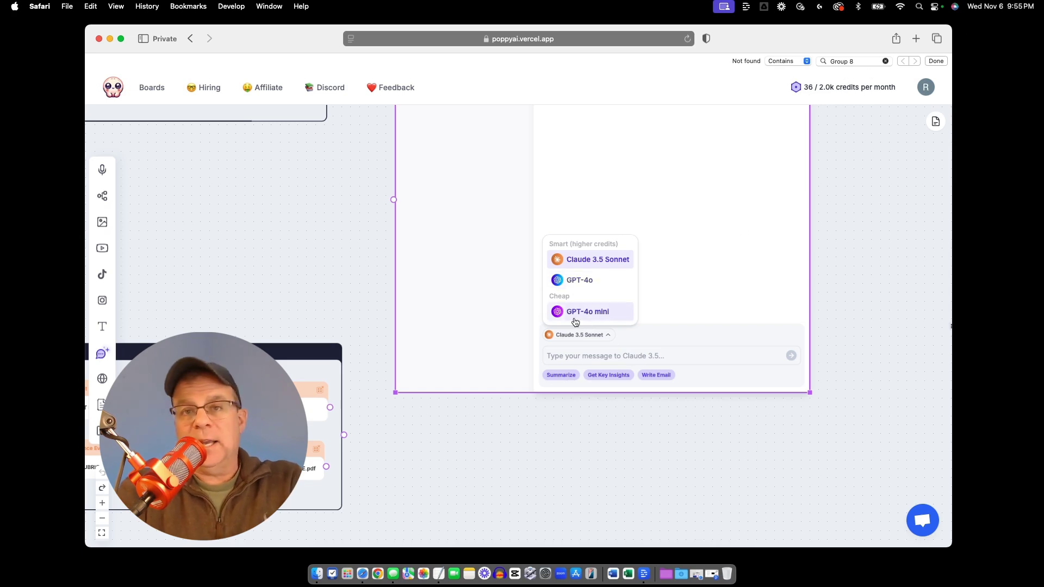
click(598, 421)
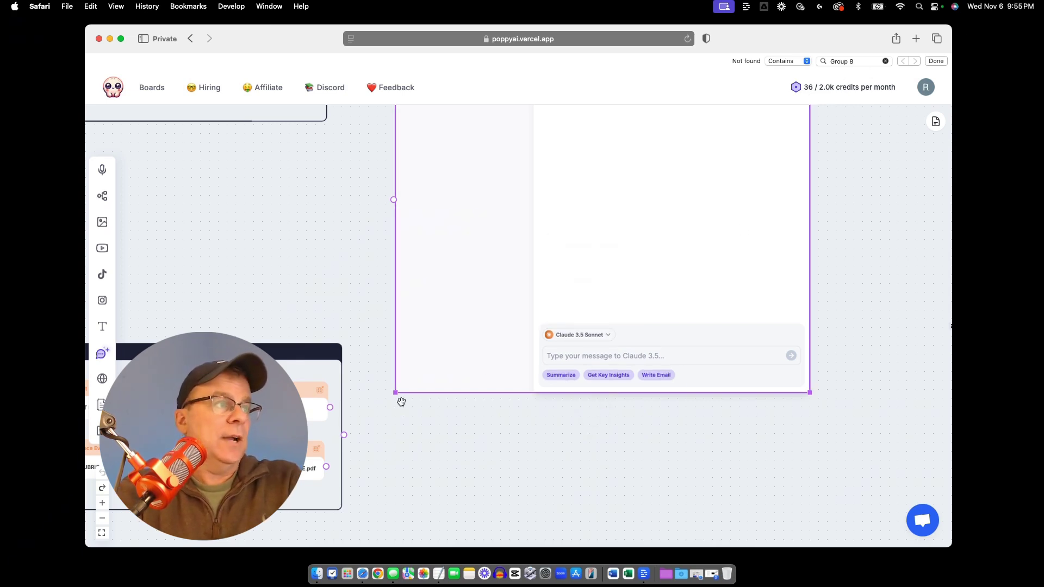
Link the Engaging Content group to the Claude chat panel
scroll(401, 399, left, 10)
scroll(401, 402, down, 10)
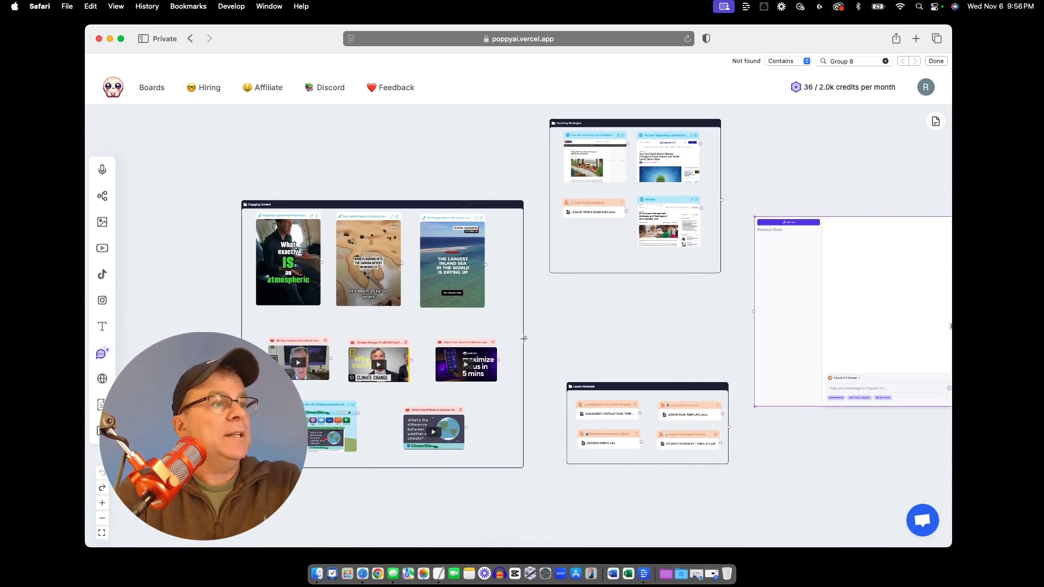
drag(524, 339, 757, 312)
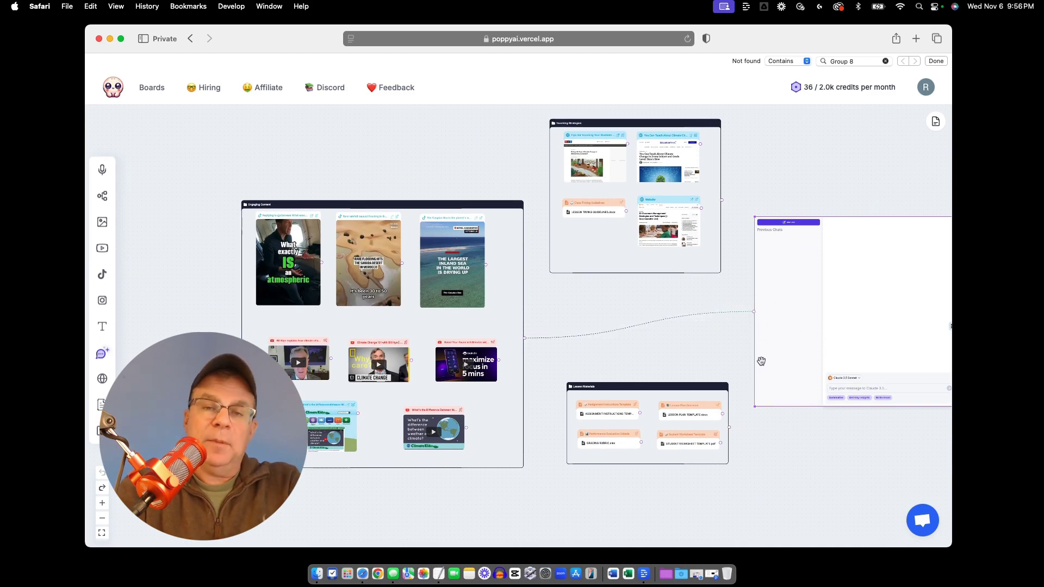
Ask Claude which Engaging Content pieces best introduce climate change to middle schoolers
scroll(843, 433, right, 3)
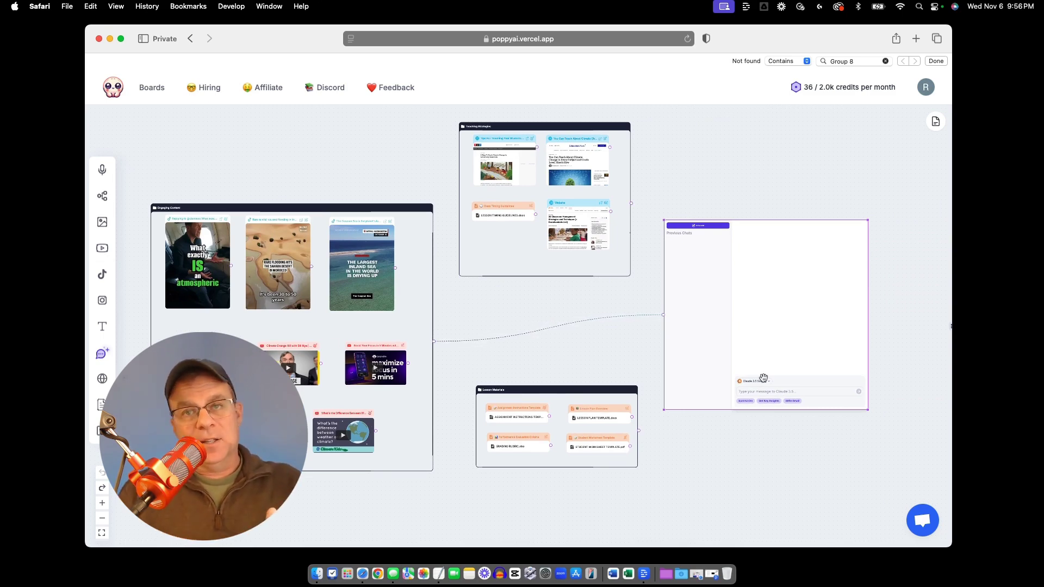
click(1026, 322)
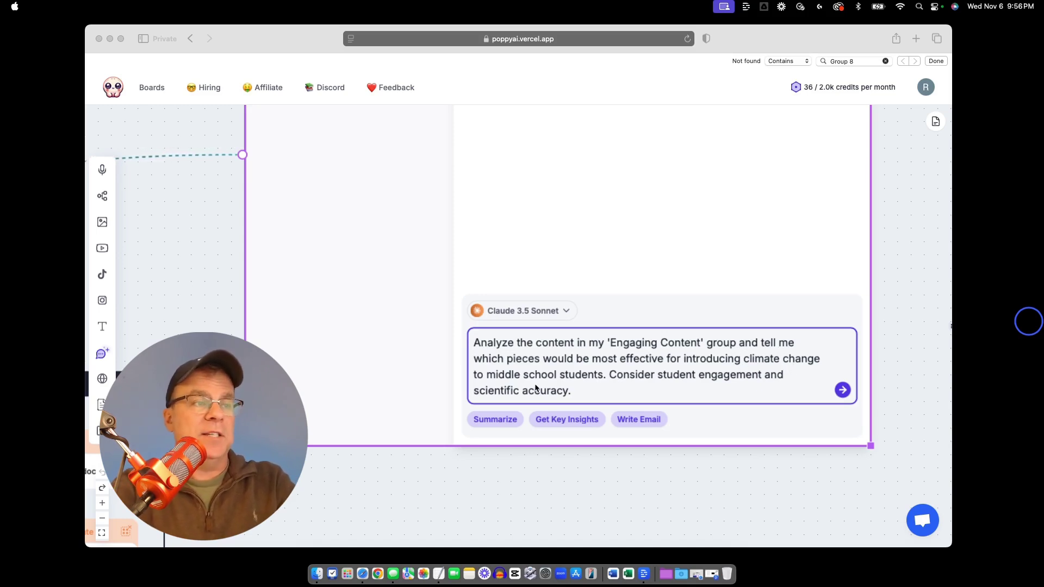
click(828, 394)
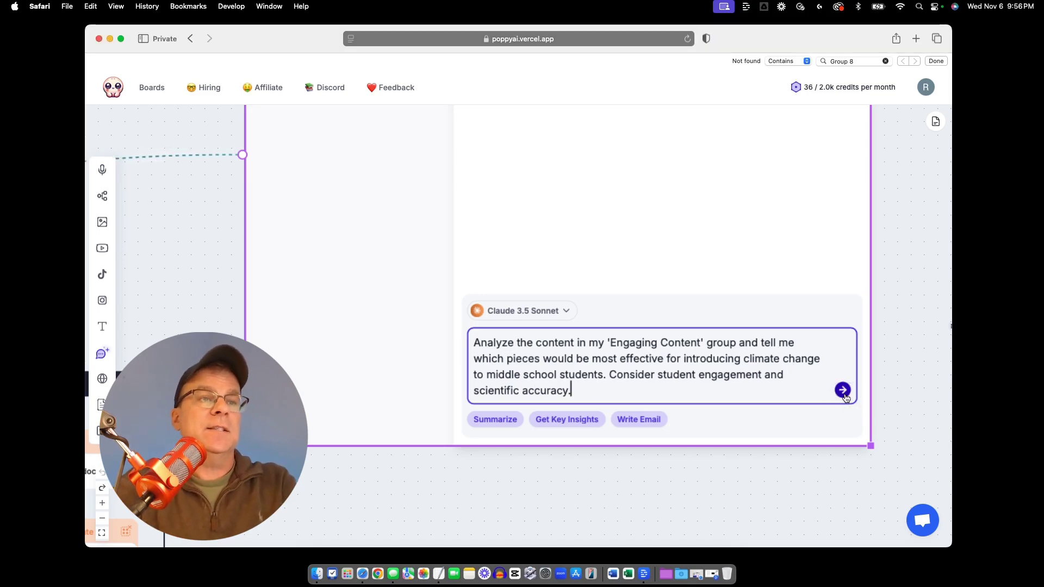
click(842, 390)
scroll(781, 487, down, 5)
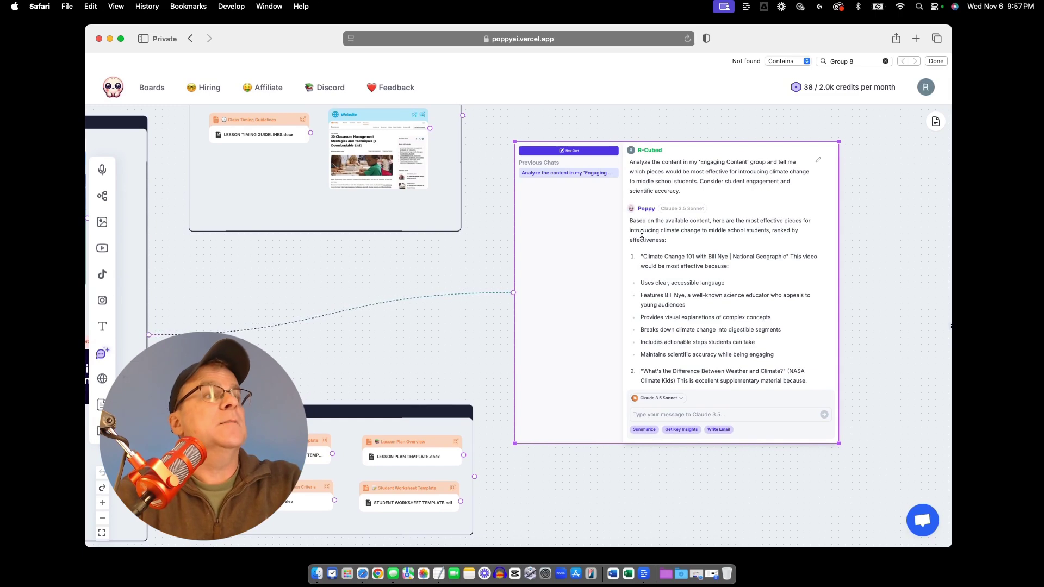
scroll(700, 238, down, 2)
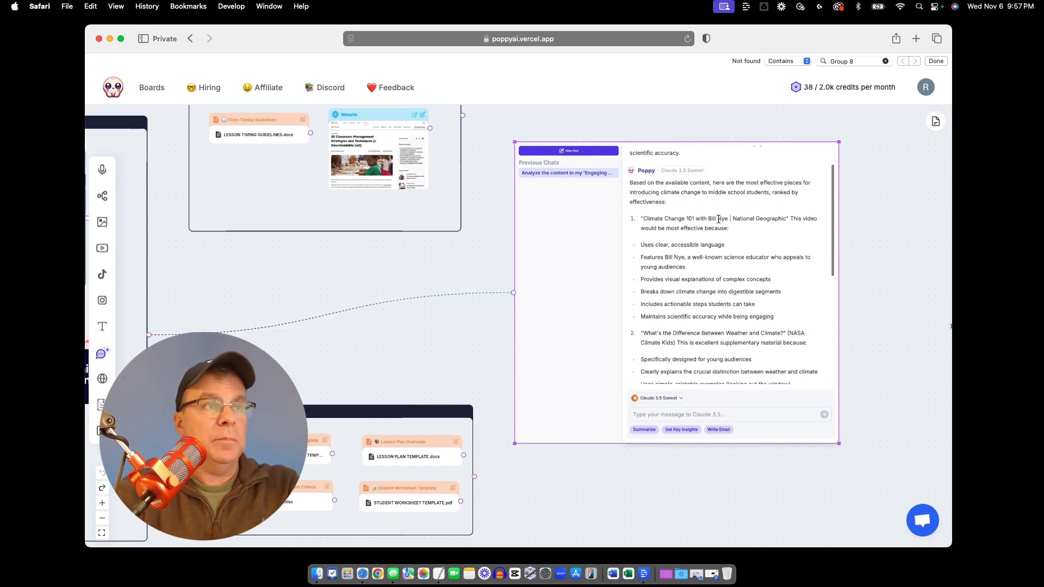
scroll(731, 222, down, 4)
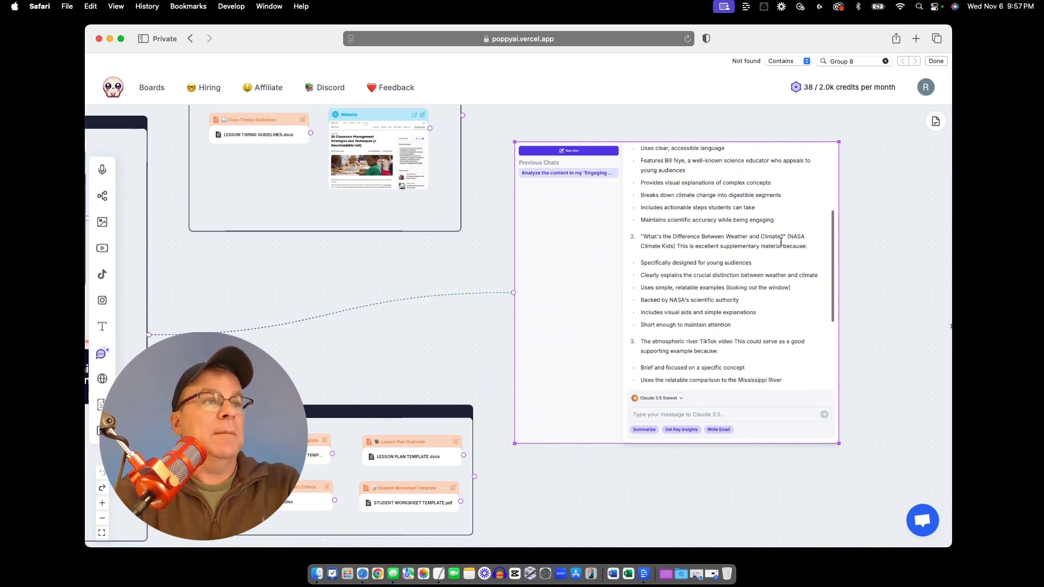
scroll(781, 242, down, 5)
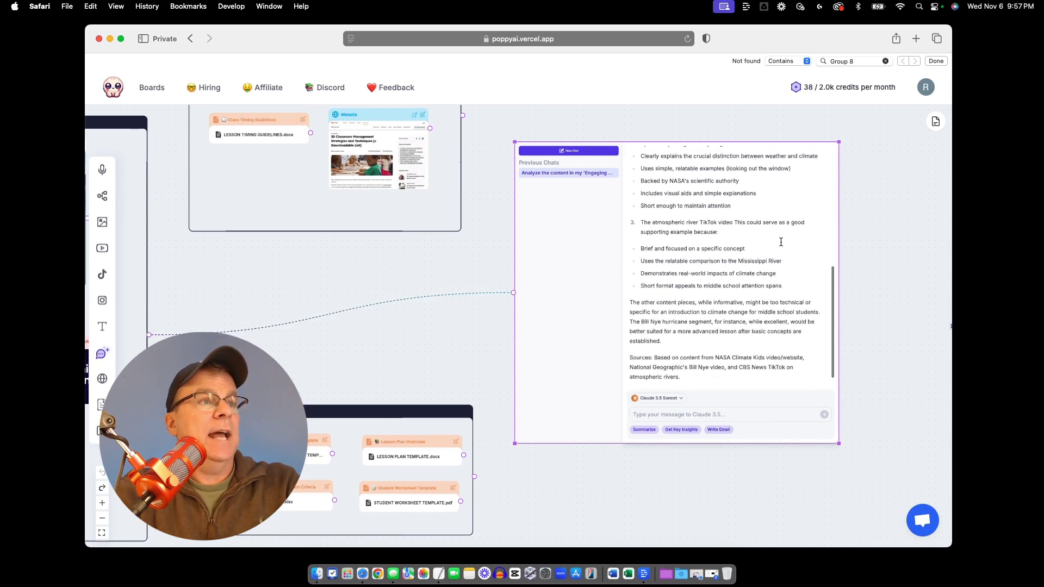
scroll(638, 296, down, 1)
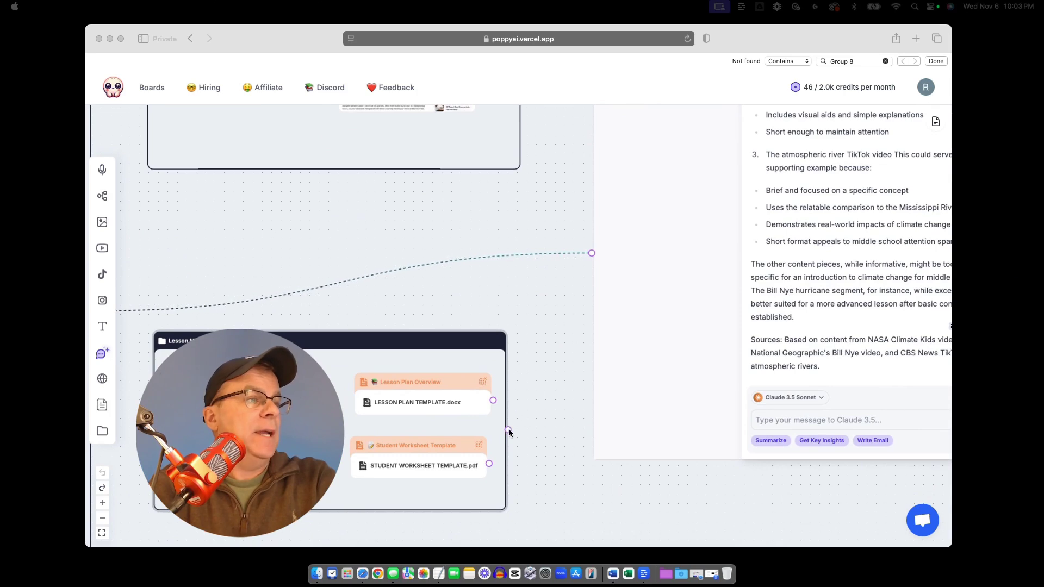
Connect the Teaching Strategies group to the Claude chat node
click(510, 432)
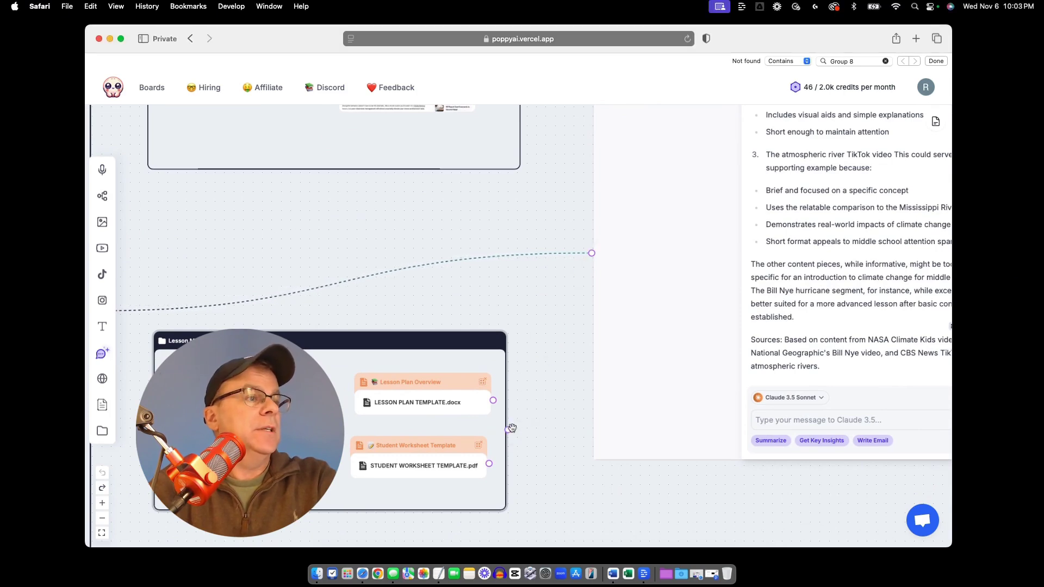
scroll(541, 268, up, 5)
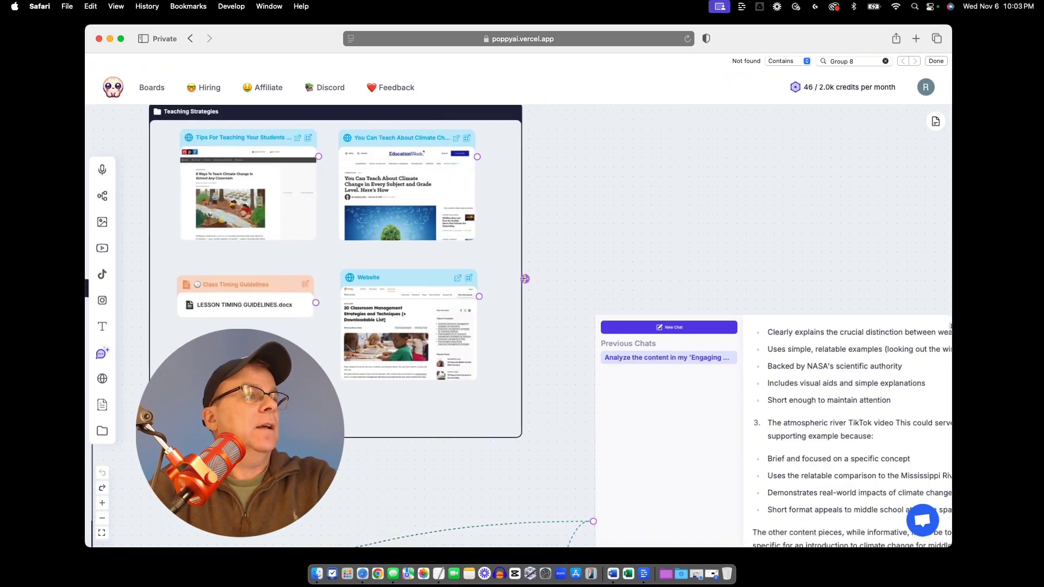
drag(525, 278, 593, 521)
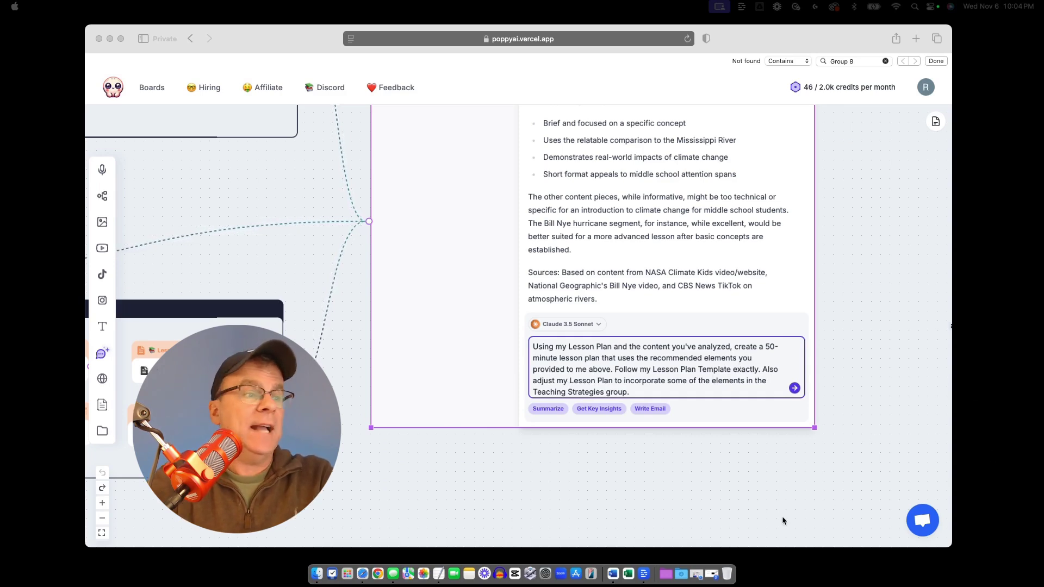
Check the Lesson Plan Template, then request a 50-minute lesson plan following it
click(696, 574)
scroll(680, 326, down, 5)
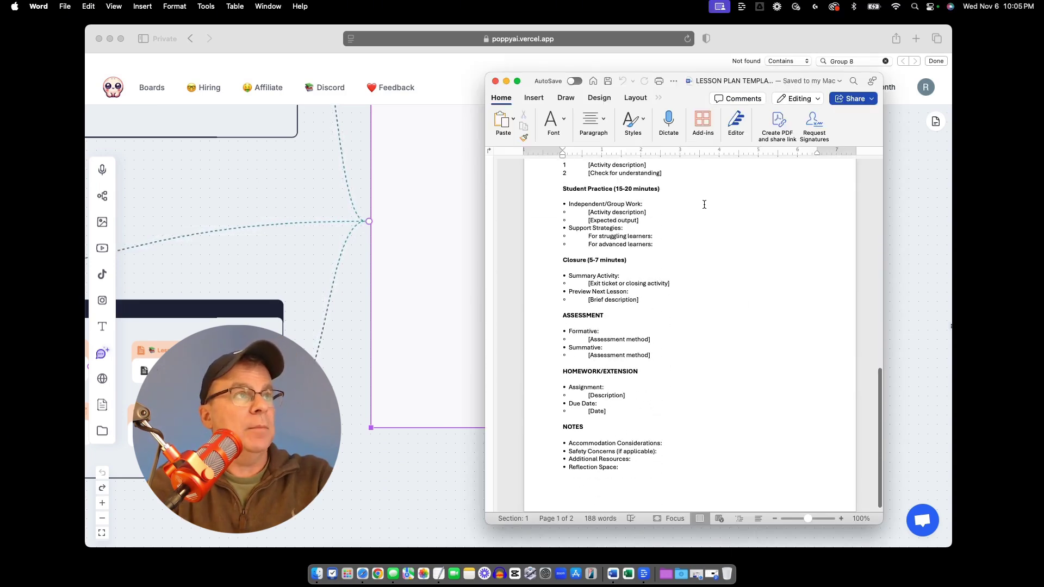
click(506, 81)
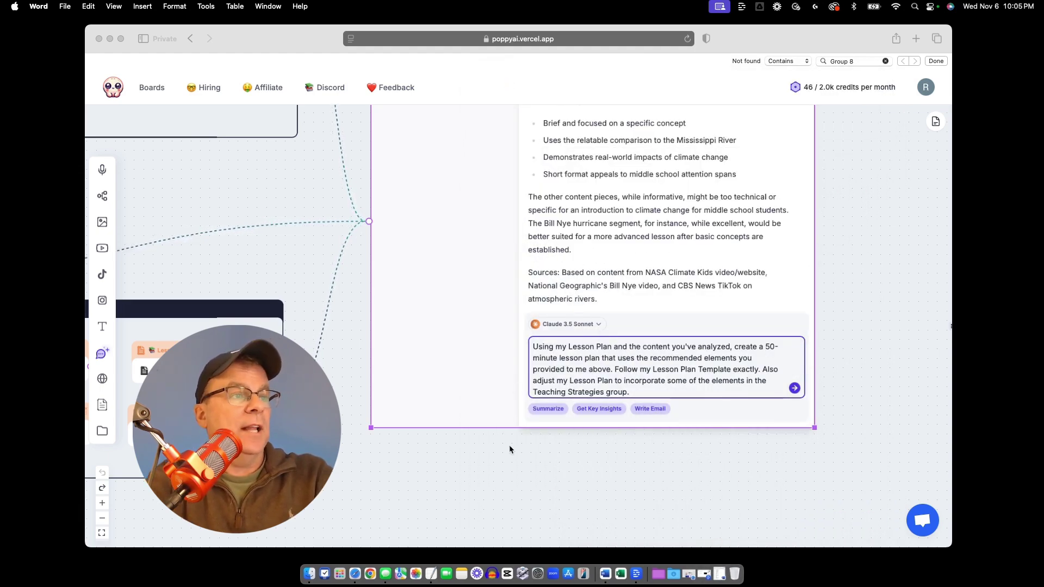
scroll(510, 449, up, 5)
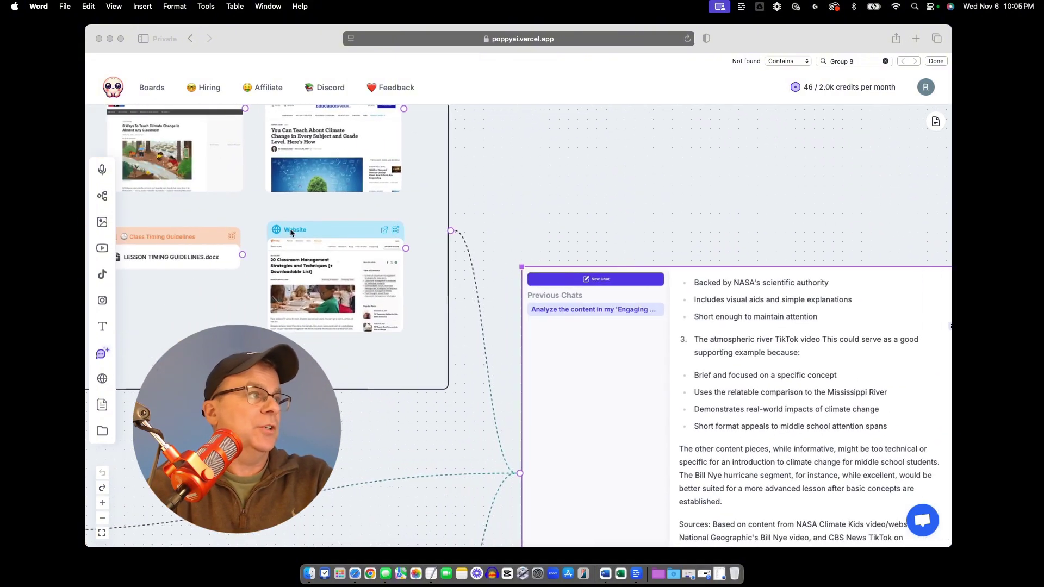
scroll(291, 233, left, 3)
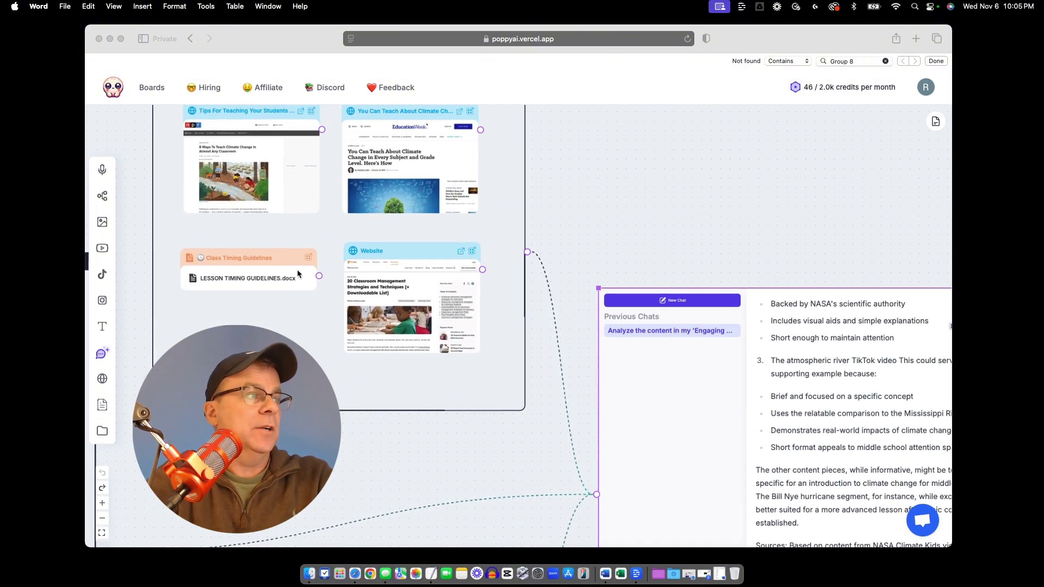
scroll(591, 312, down, 10)
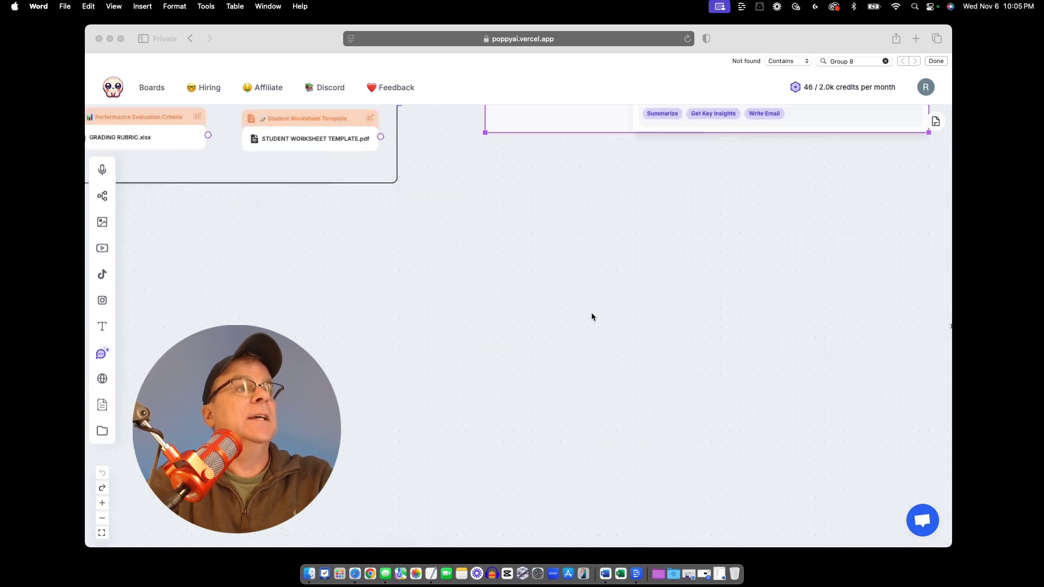
scroll(591, 312, up, 5)
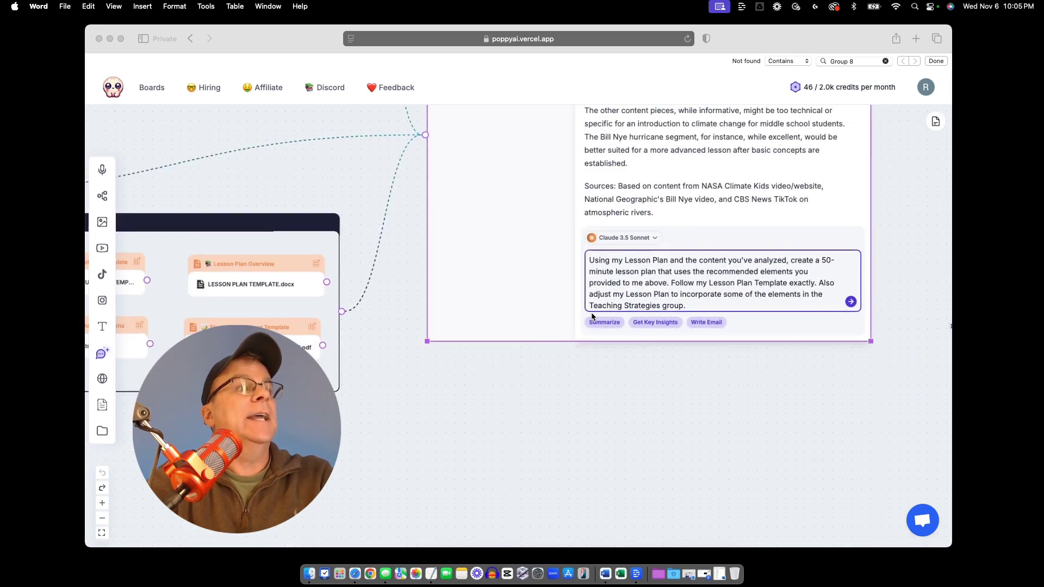
click(852, 306)
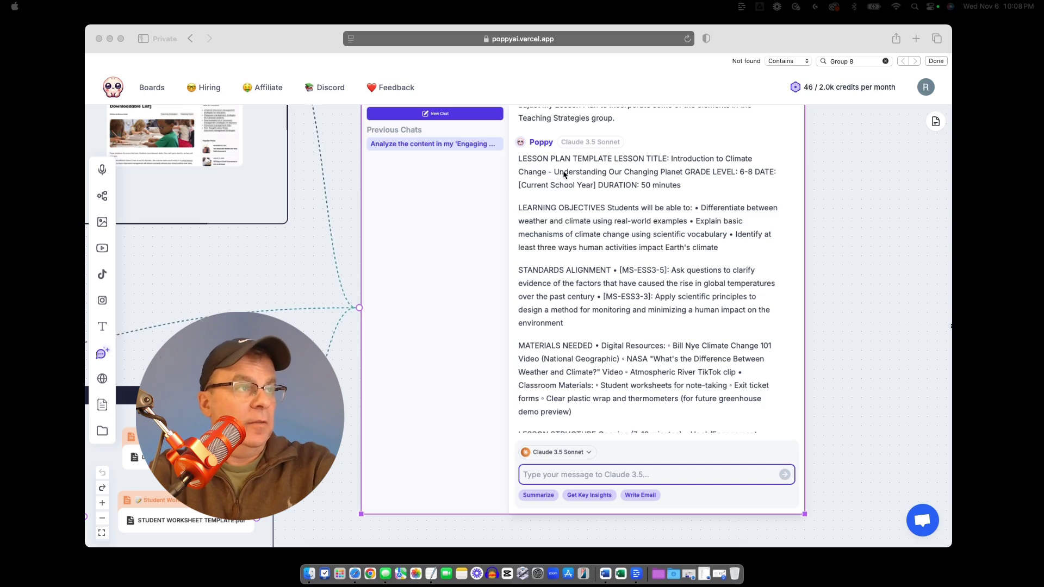
Scroll through Claude's 50-minute lesson plan down to the homework and sources
scroll(563, 174, down, 2)
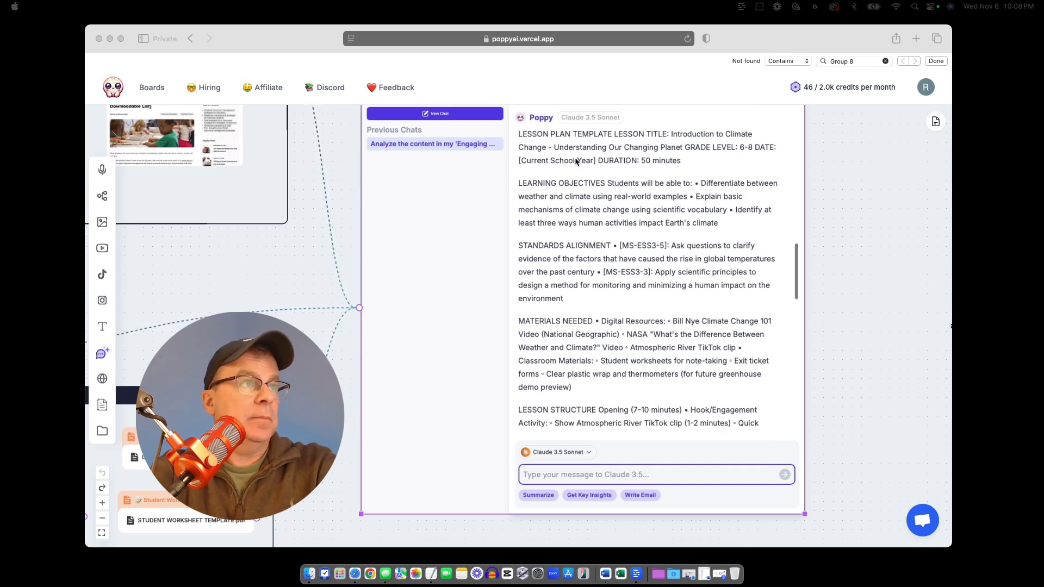
scroll(544, 199, down, 5)
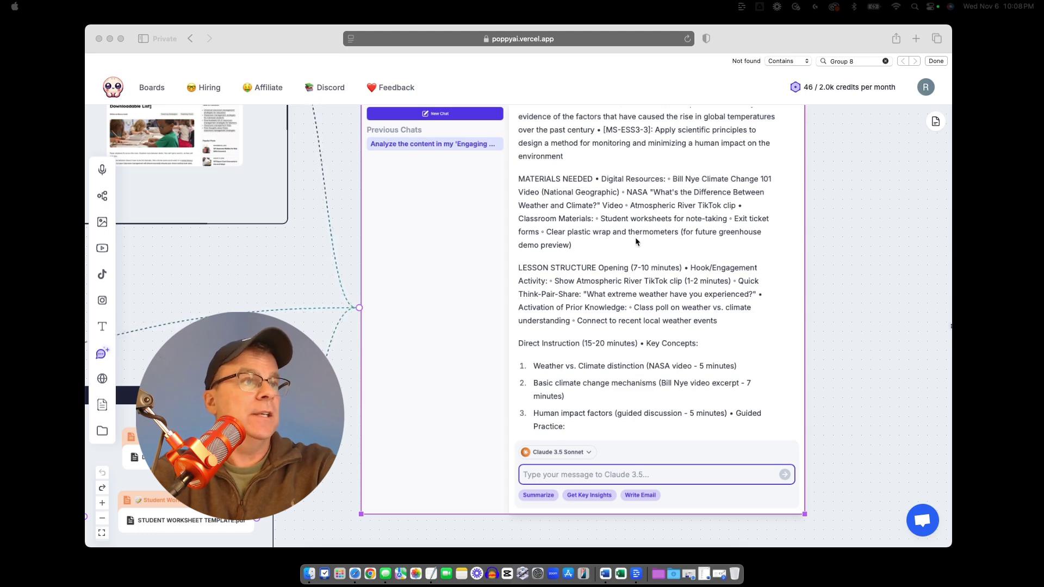
scroll(609, 229, down, 2)
scroll(636, 242, down, 4)
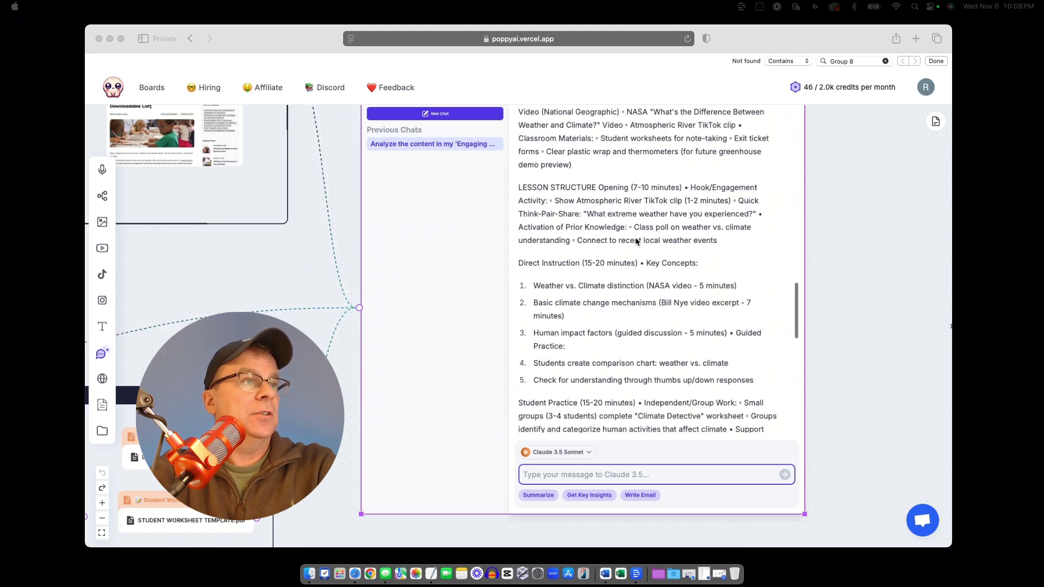
scroll(636, 237, down, 2)
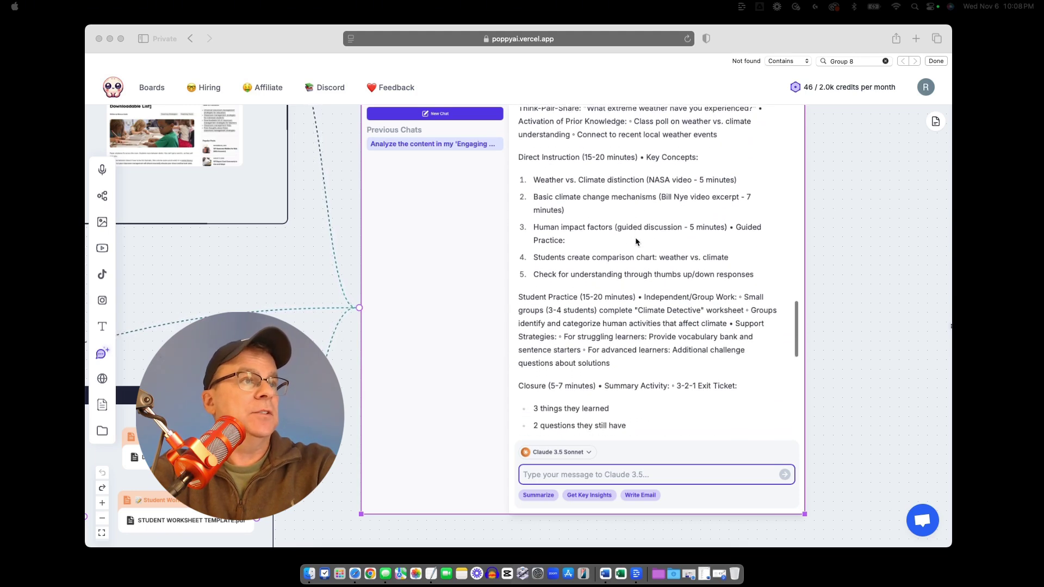
scroll(588, 239, down, 2)
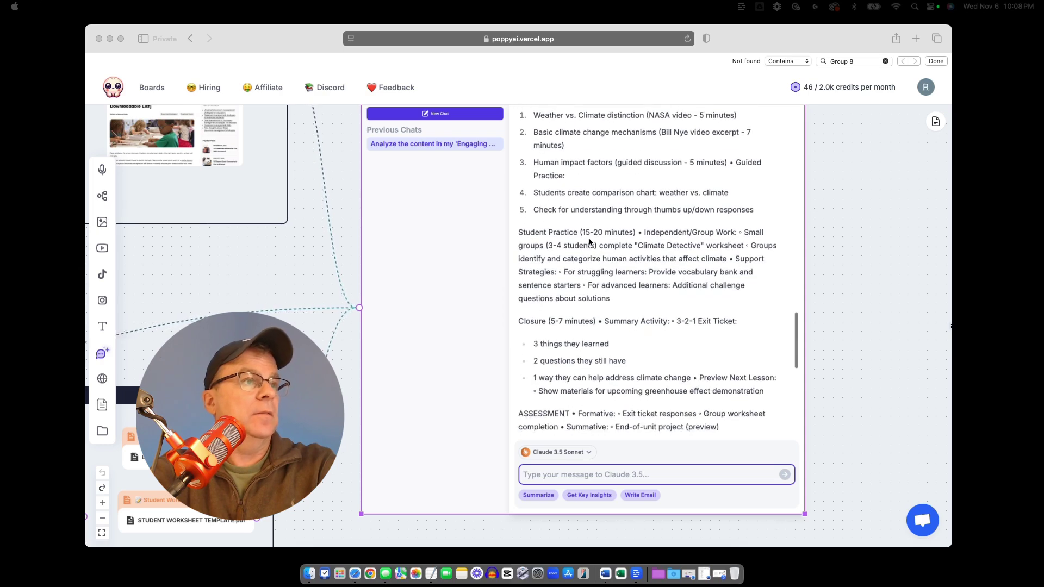
scroll(589, 242, down, 6)
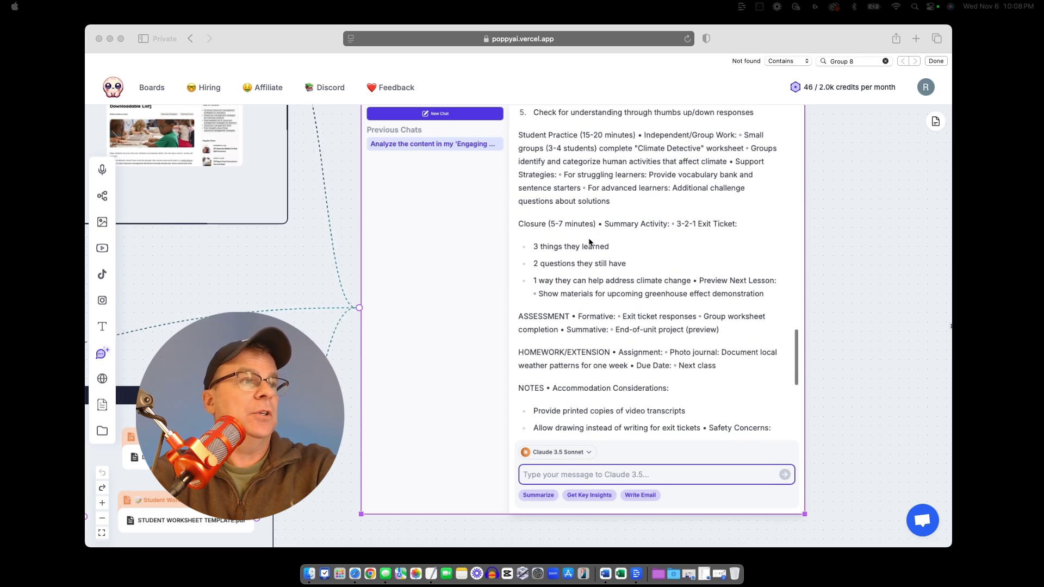
scroll(589, 242, down, 2)
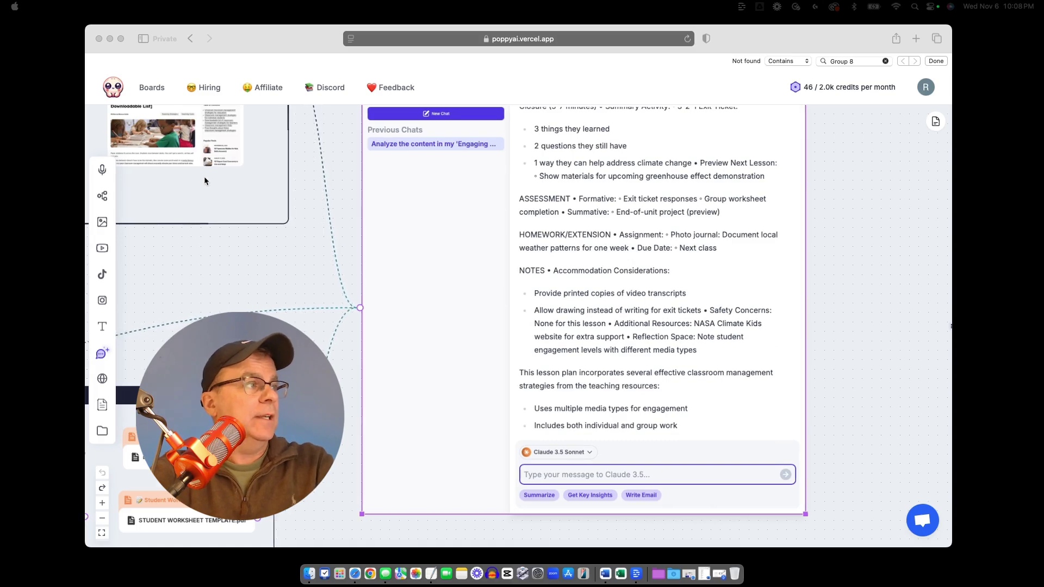
Select Claude's lesson plan reply from LESSON PLAN TEMPLATE through to the end
scroll(204, 177, left, 10)
scroll(204, 176, up, 6)
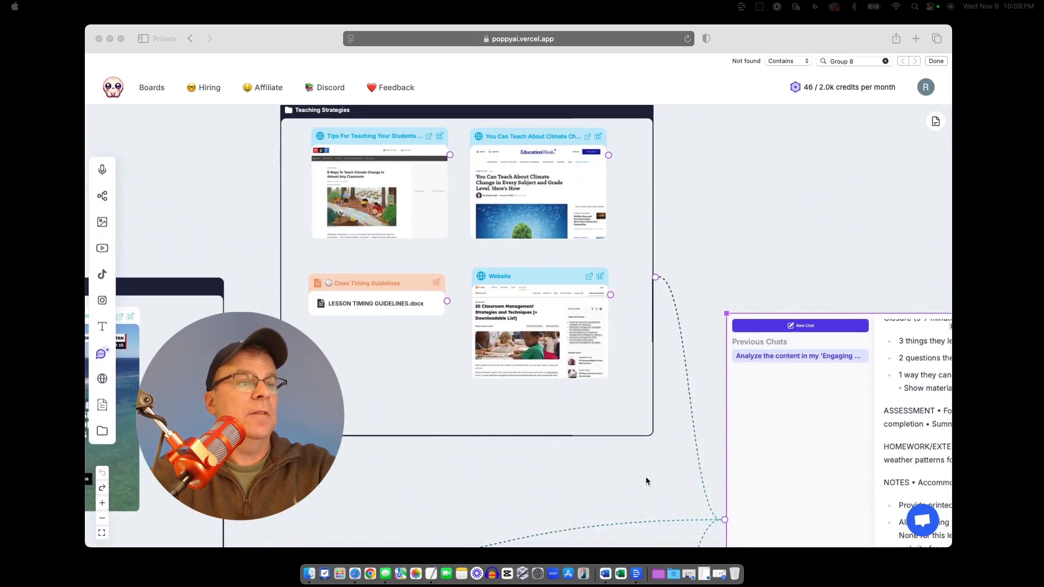
scroll(645, 477, right, 10)
scroll(645, 476, down, 10)
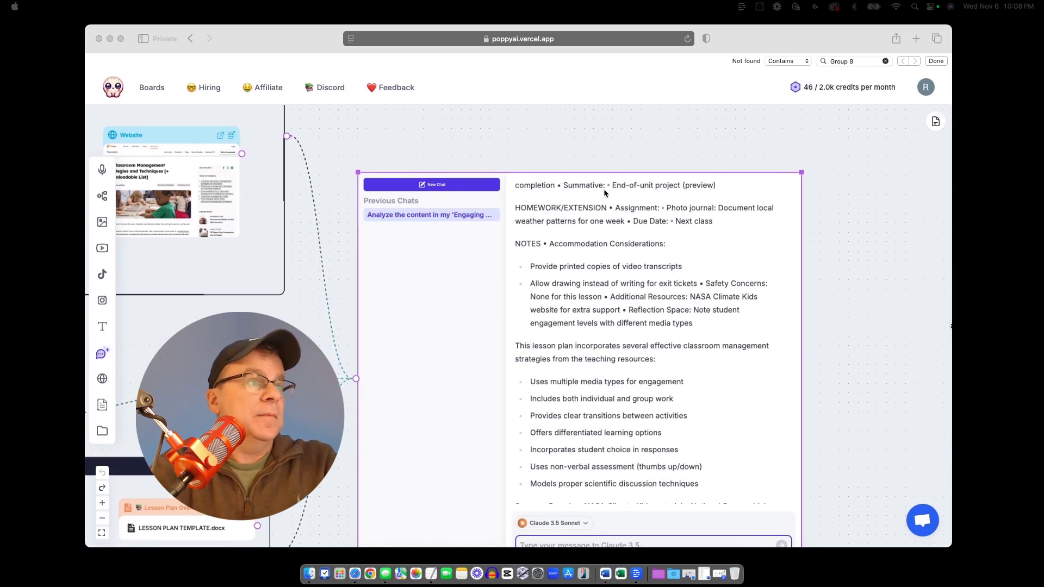
scroll(760, 331, up, 15)
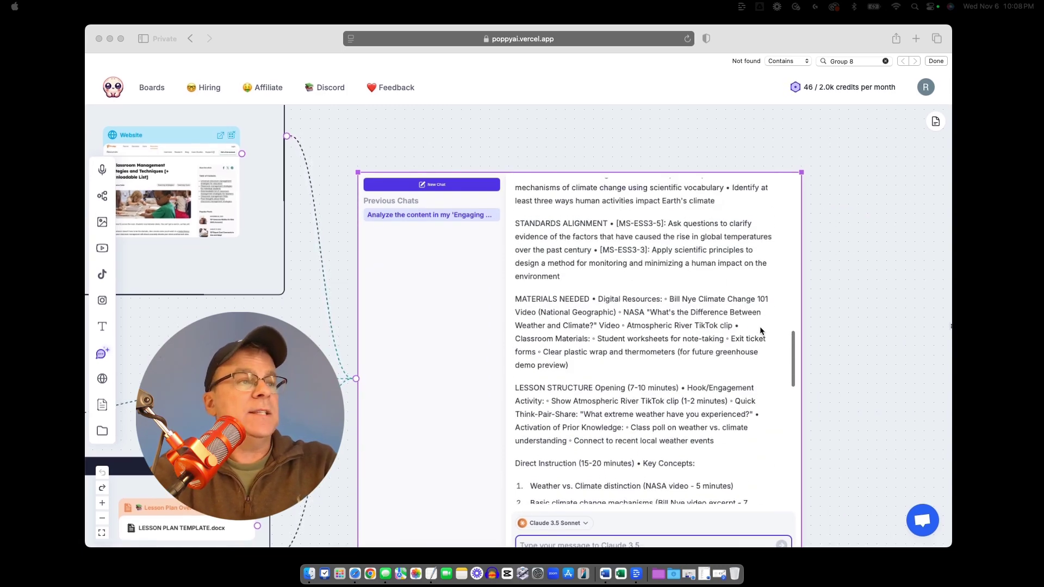
scroll(760, 331, down, 2)
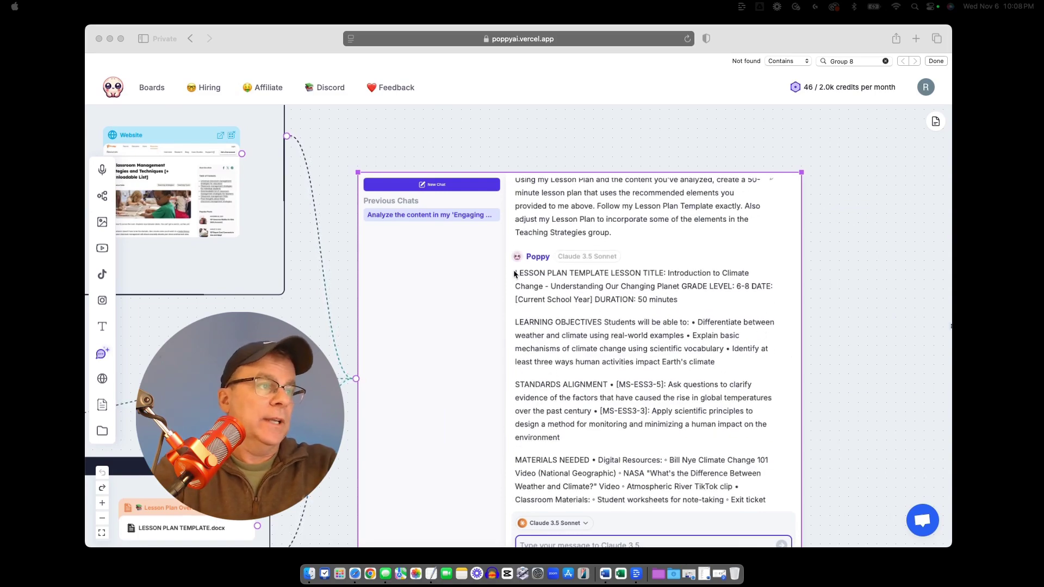
drag(514, 273, 686, 532)
drag(533, 396, 669, 516)
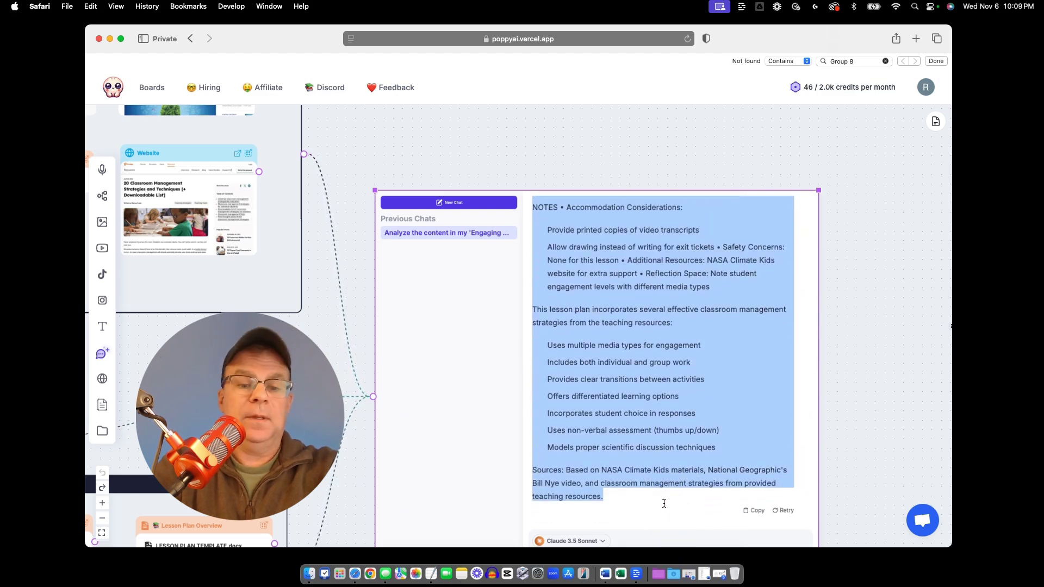
click(936, 124)
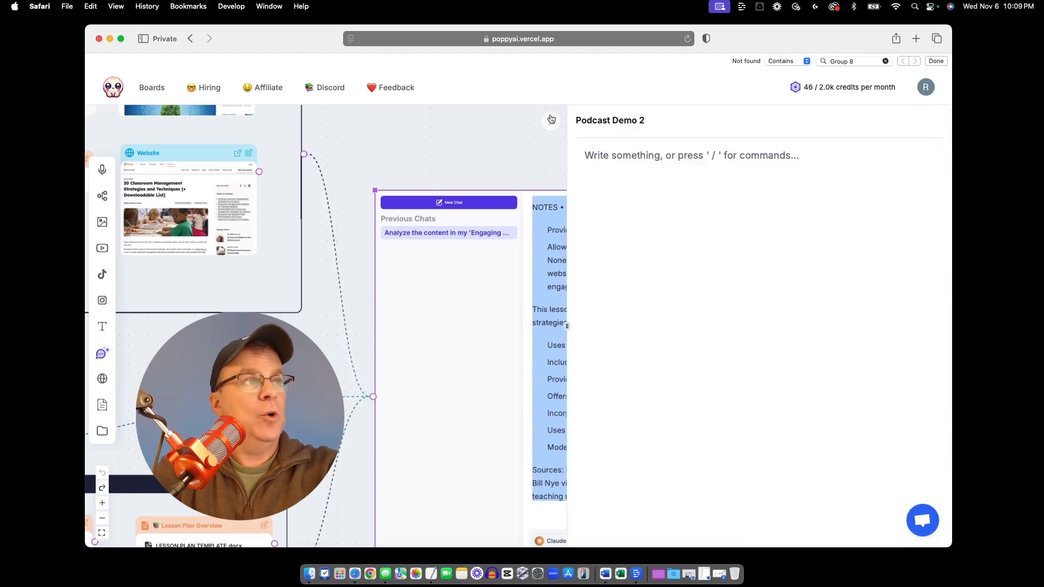
click(593, 155)
key(super+v)
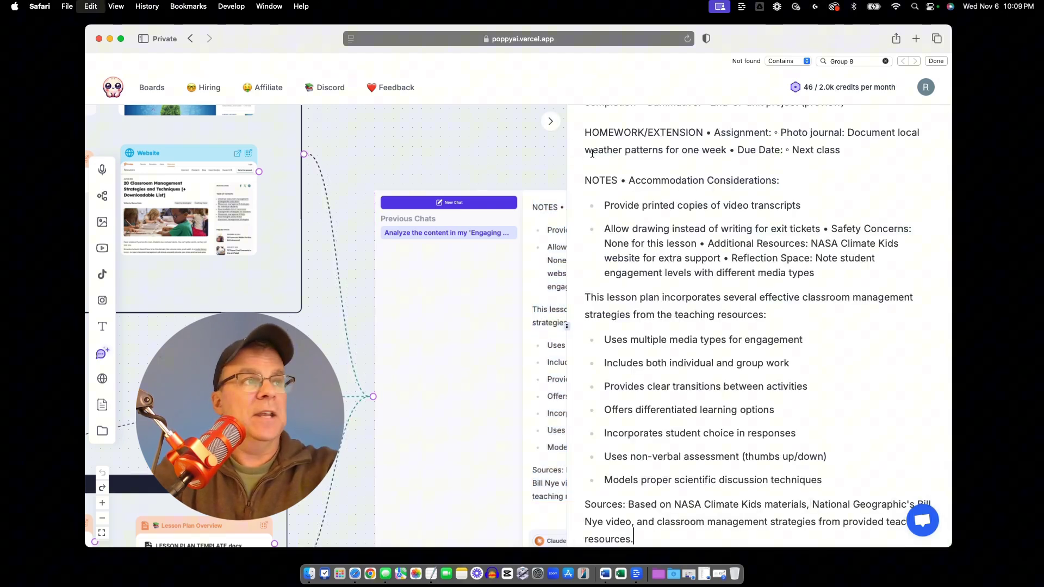
click(551, 122)
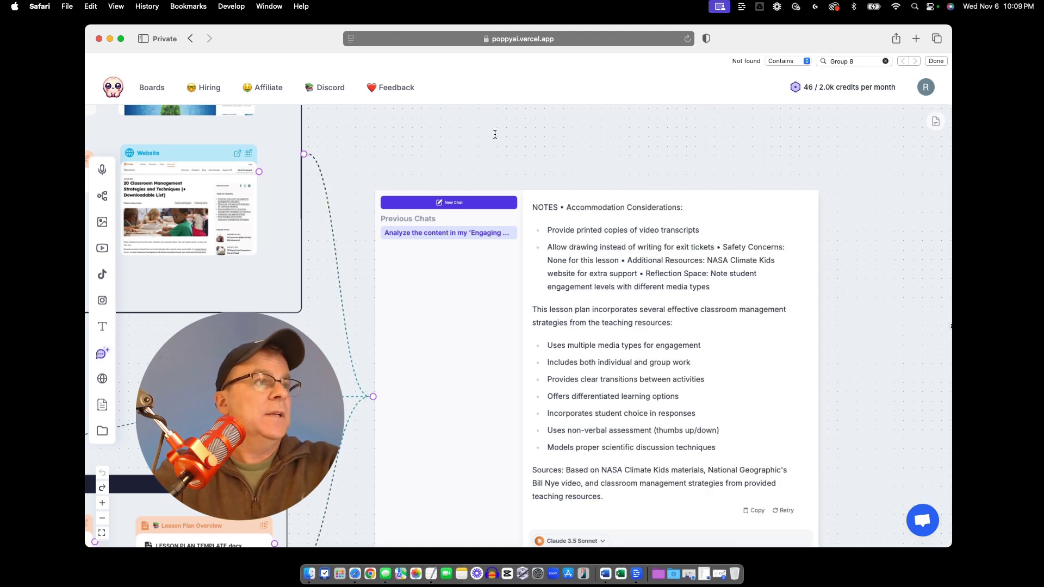
Start recording a voice note describing the climate change lesson goals
scroll(893, 308, down, 5)
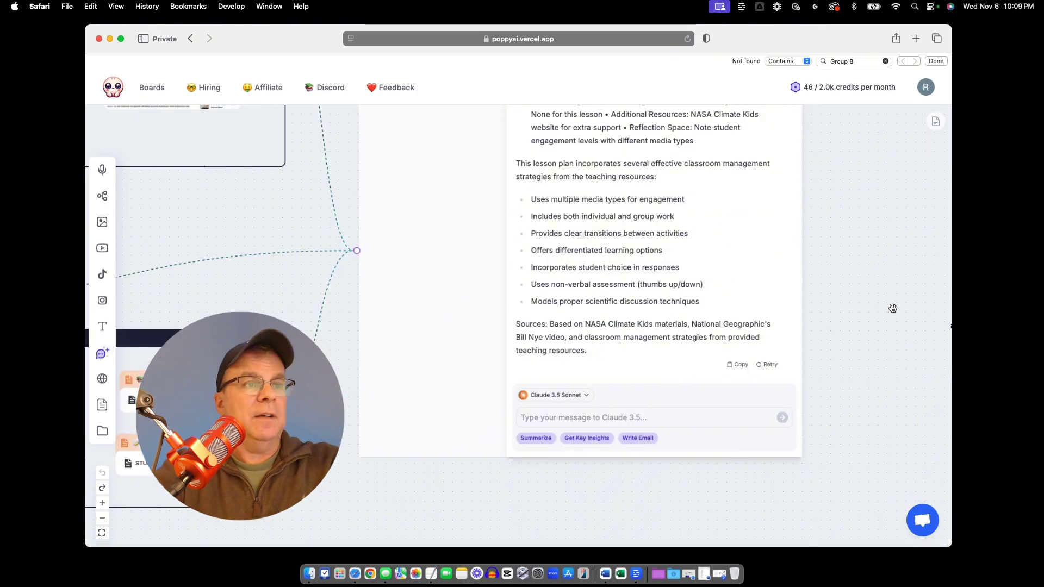
scroll(876, 309, down, 10)
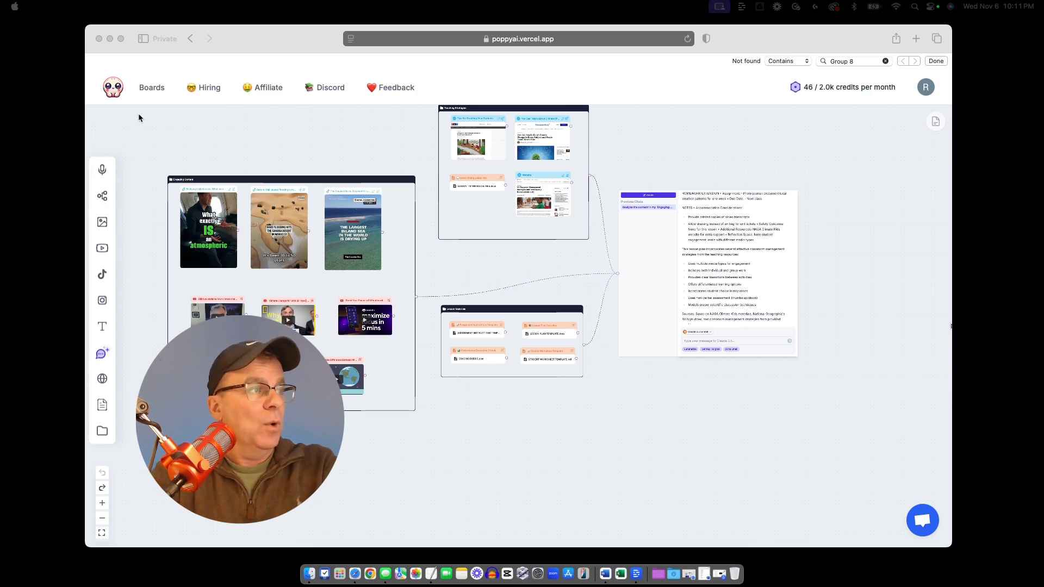
click(142, 169)
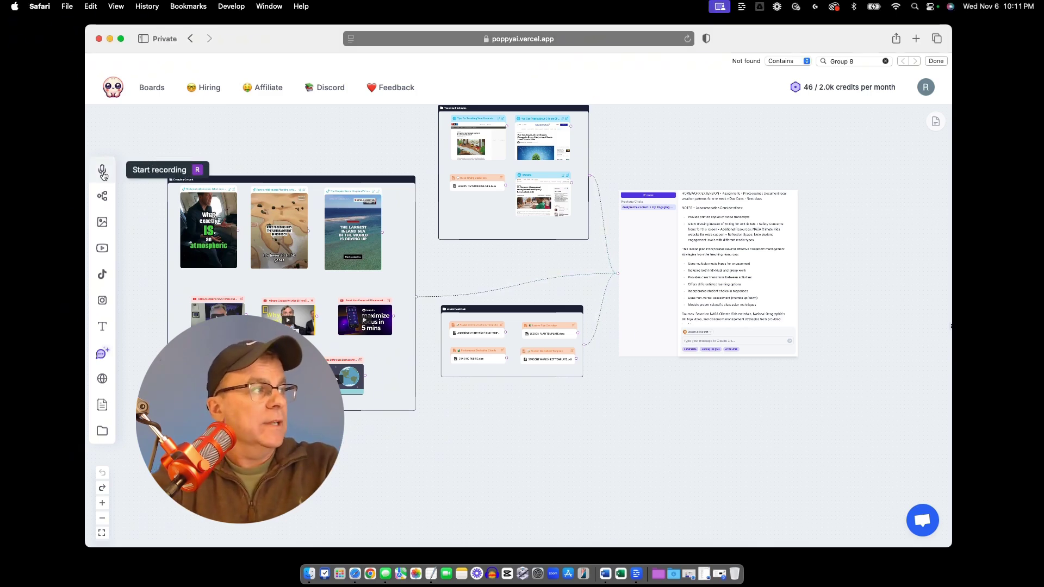
click(159, 170)
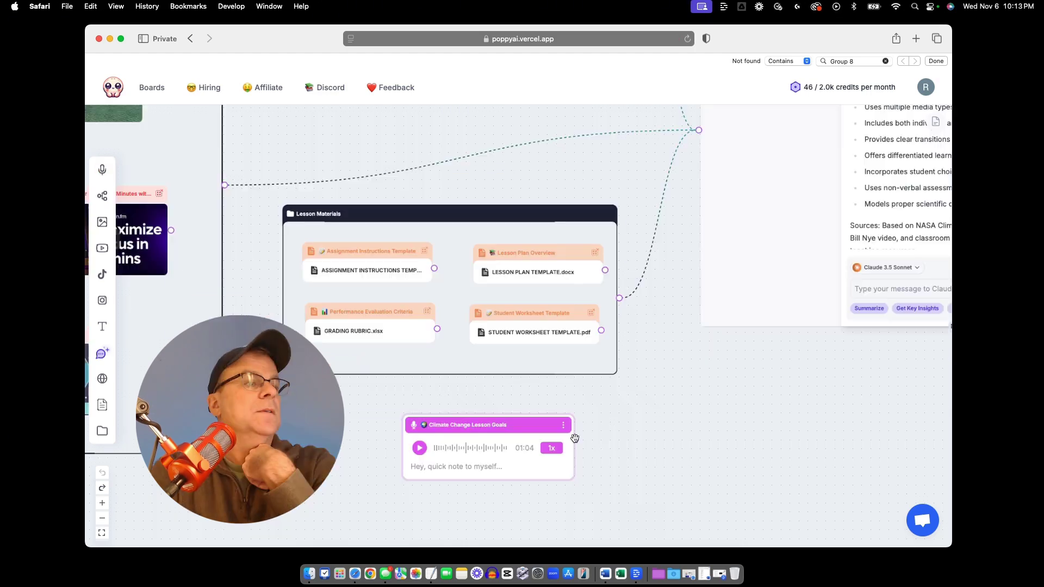
Link the voice note to Claude and request ESL supports, accommodations and extension activities
drag(575, 439, 701, 136)
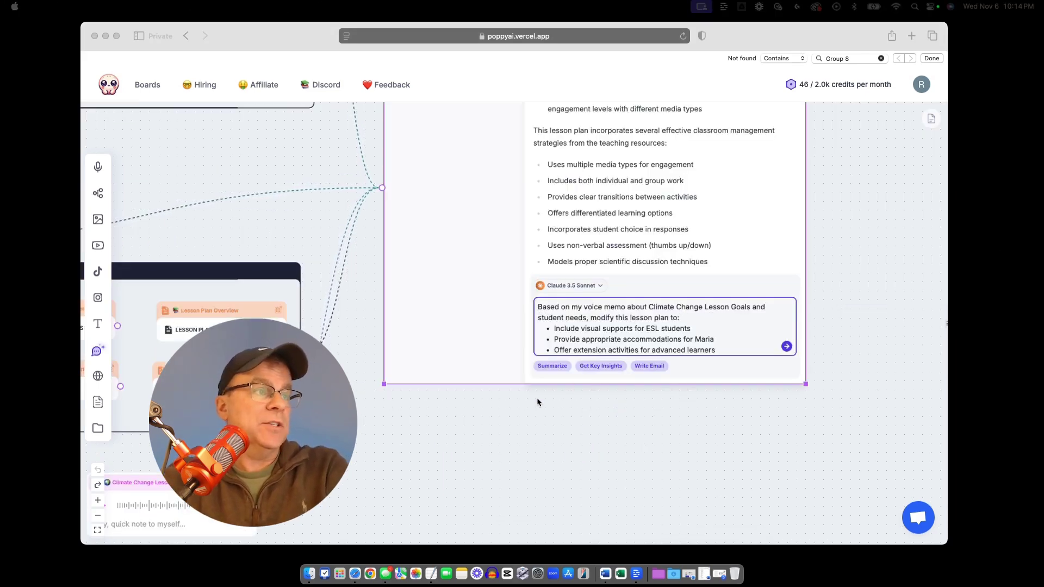
scroll(537, 397, left, 5)
scroll(537, 402, right, 5)
scroll(537, 402, up, 3)
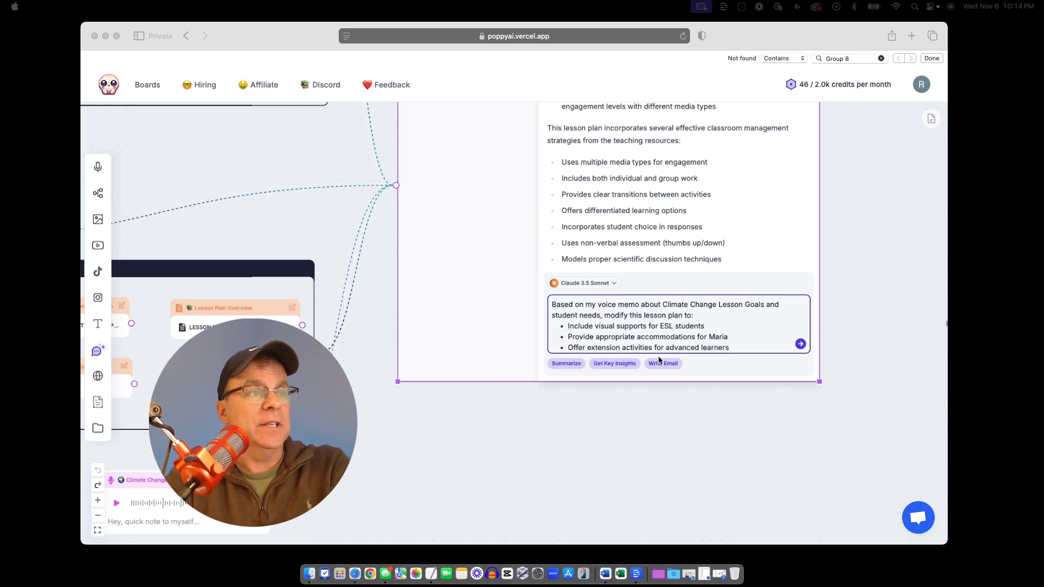
click(801, 345)
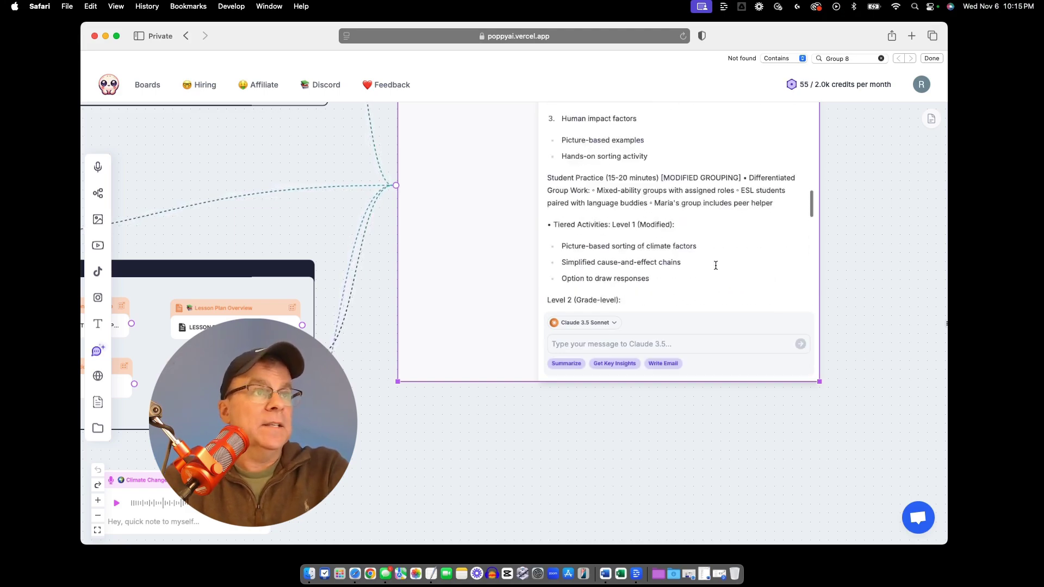
Scroll through Claude's revised plan to its tiered homework, then pan back to Lesson Materials
scroll(861, 311, up, 5)
scroll(771, 313, up, 10)
scroll(774, 315, down, 5)
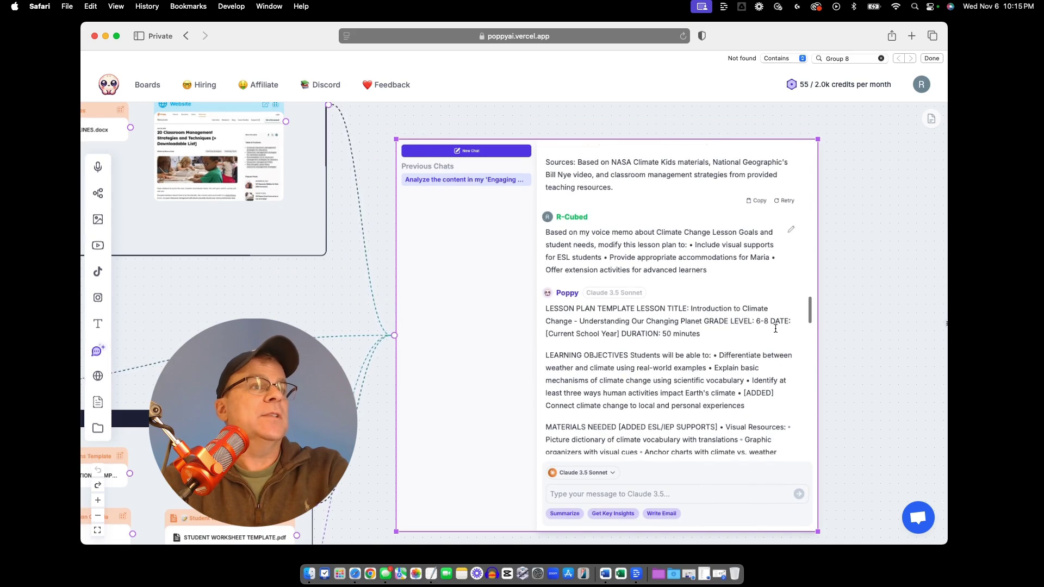
scroll(700, 337, down, 2)
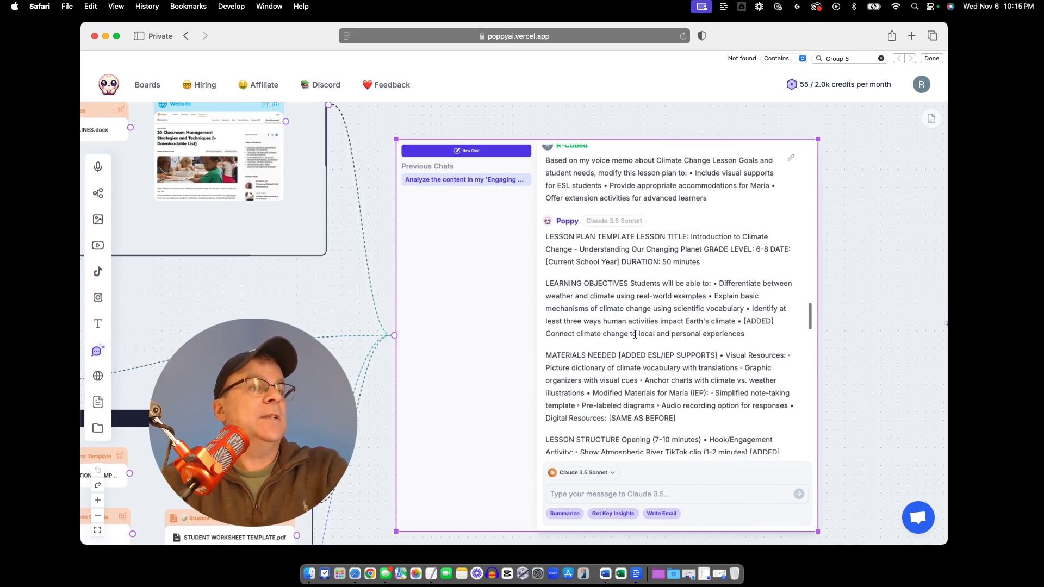
scroll(741, 335, down, 2)
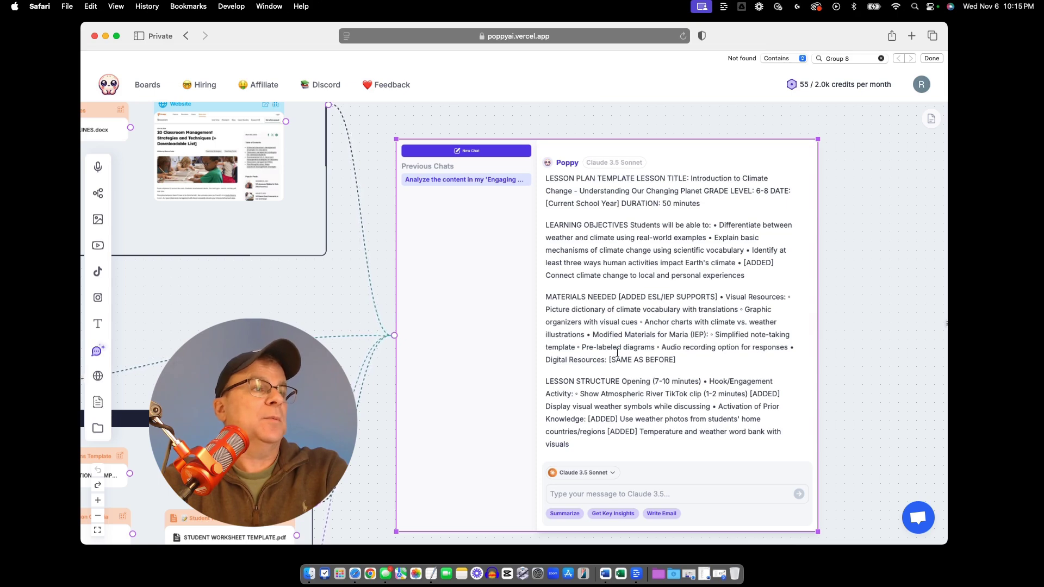
scroll(619, 353, down, 3)
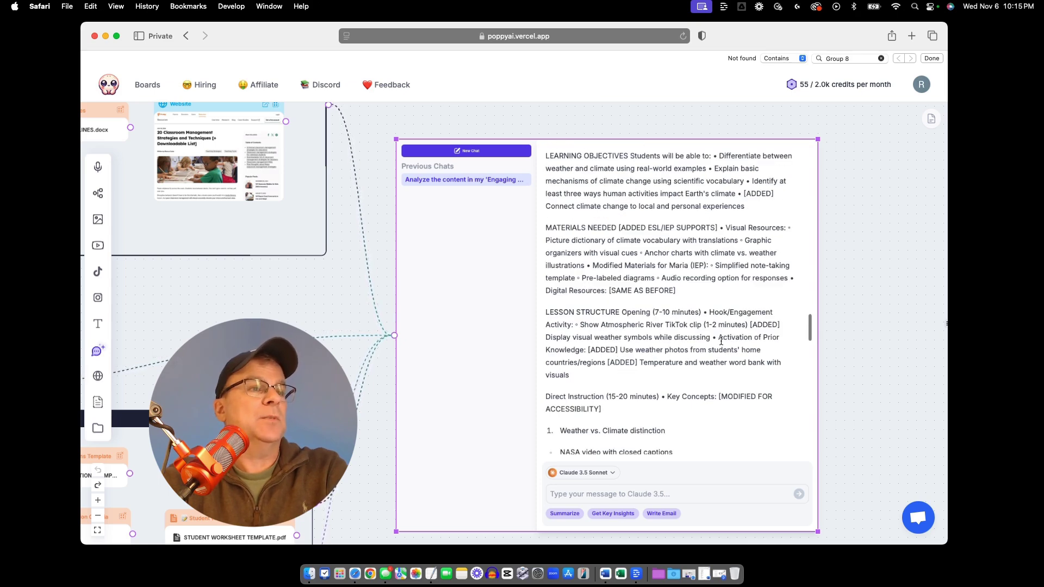
scroll(724, 341, down, 6)
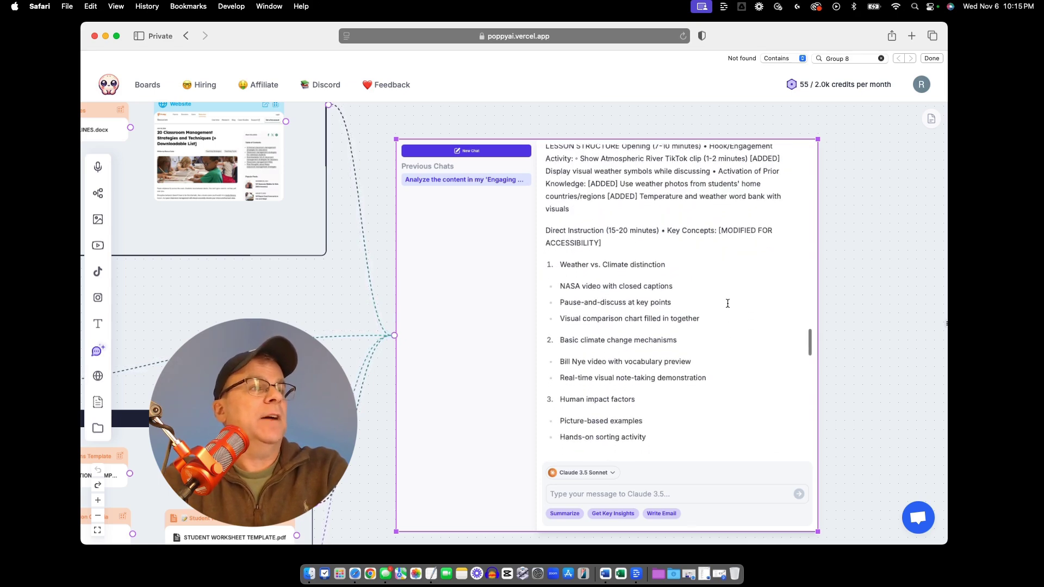
scroll(727, 303, down, 7)
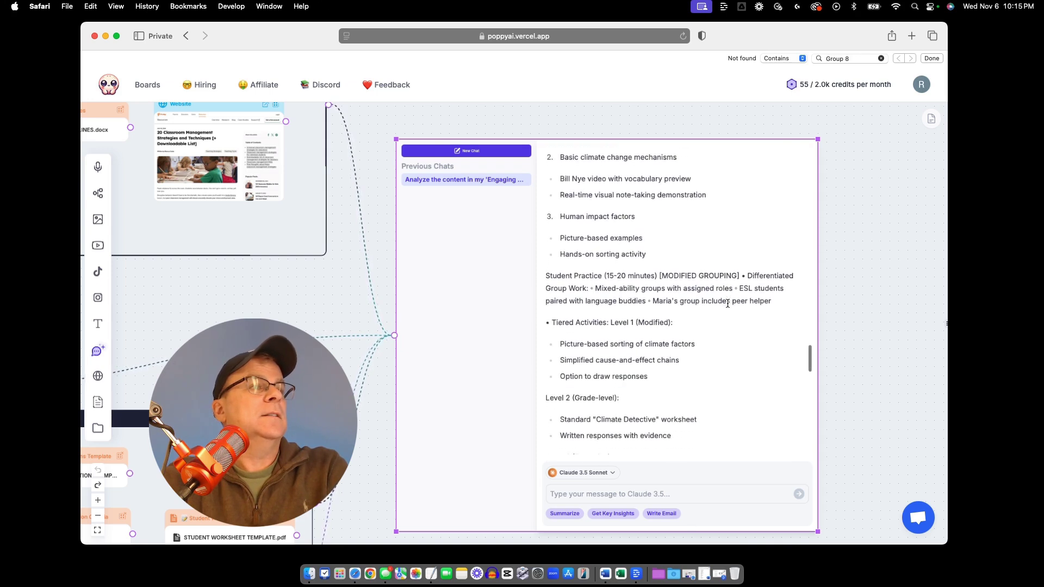
scroll(727, 303, down, 8)
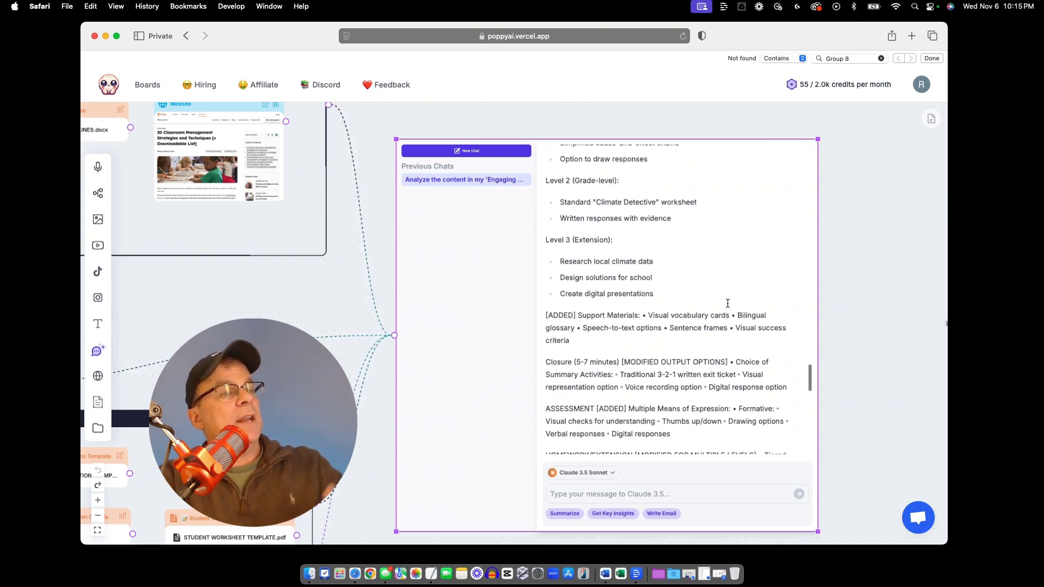
scroll(728, 366, down, 2)
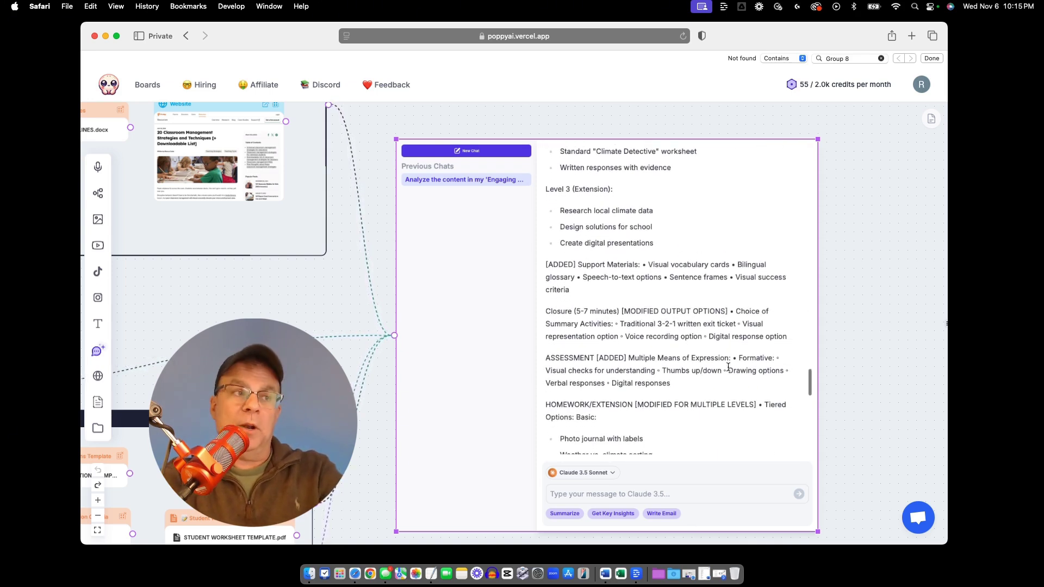
scroll(728, 367, down, 3)
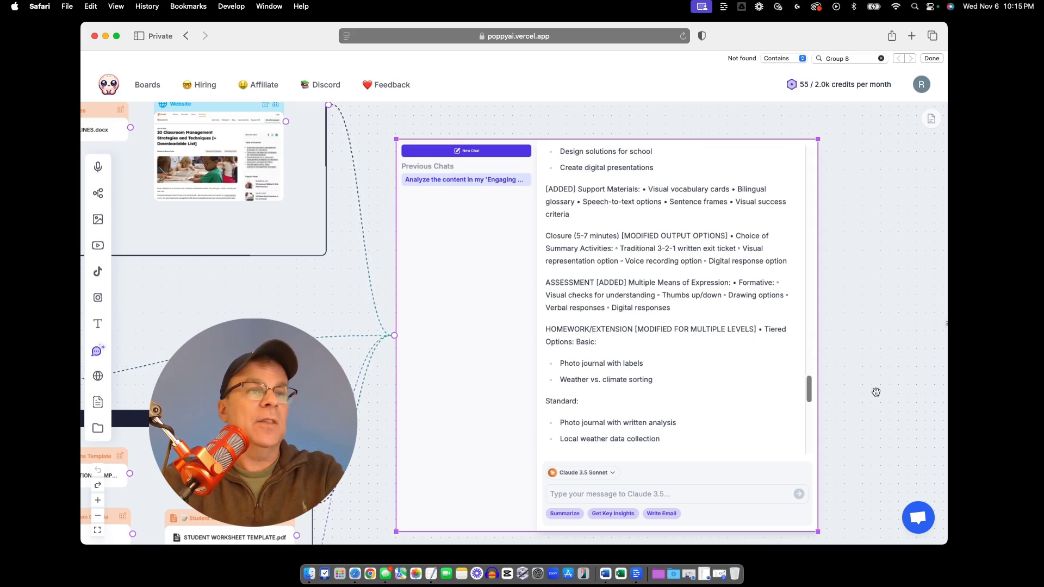
drag(876, 392, 884, 250)
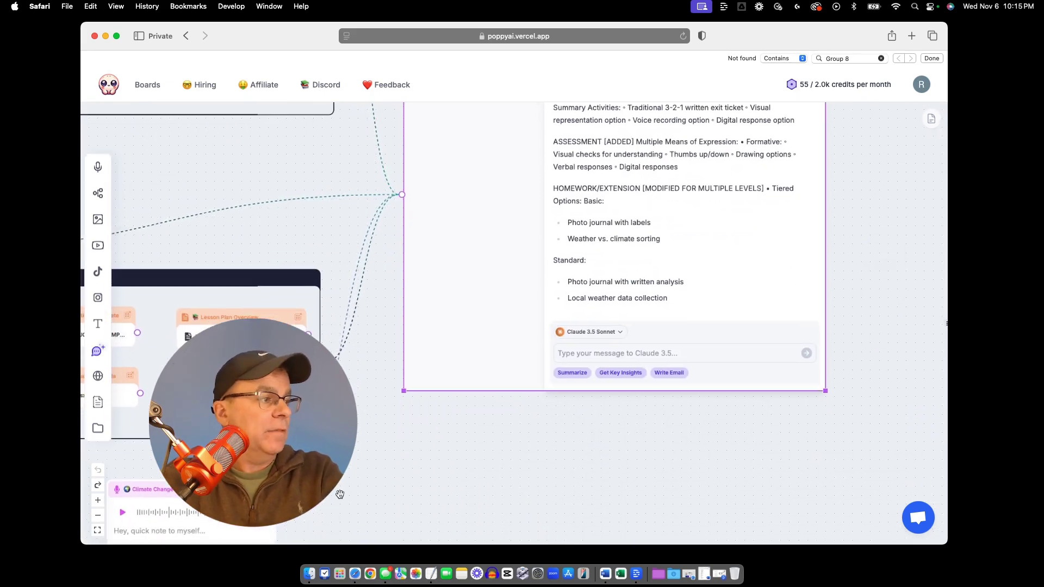
drag(340, 493, 466, 478)
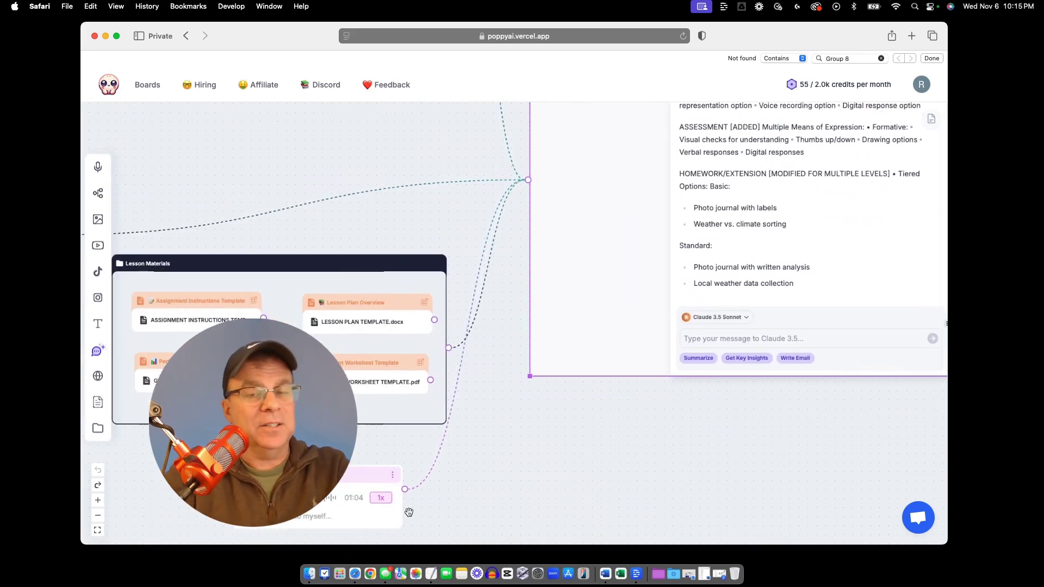
drag(750, 439, 755, 435)
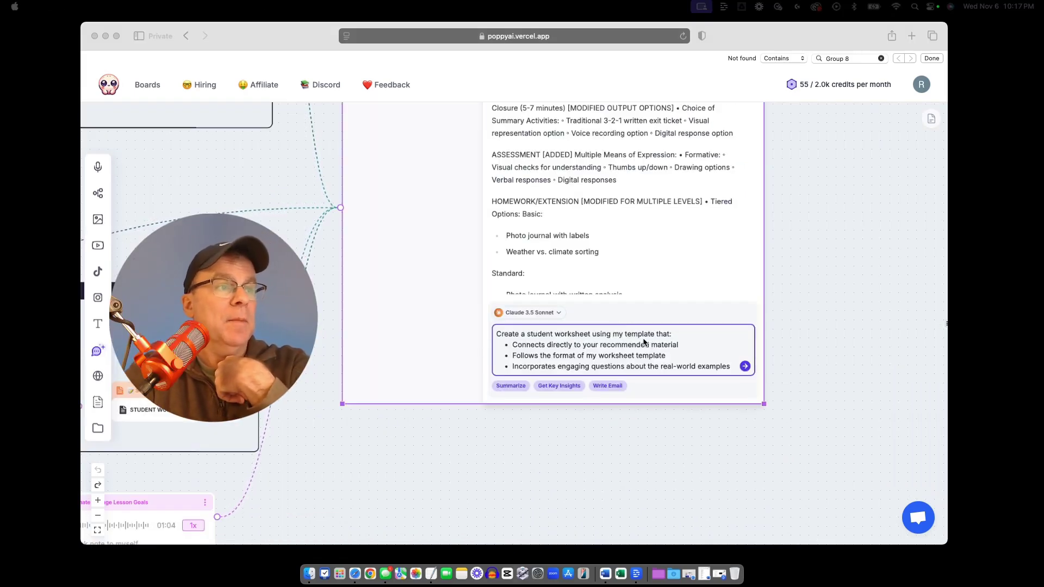
scroll(647, 343, left, 5)
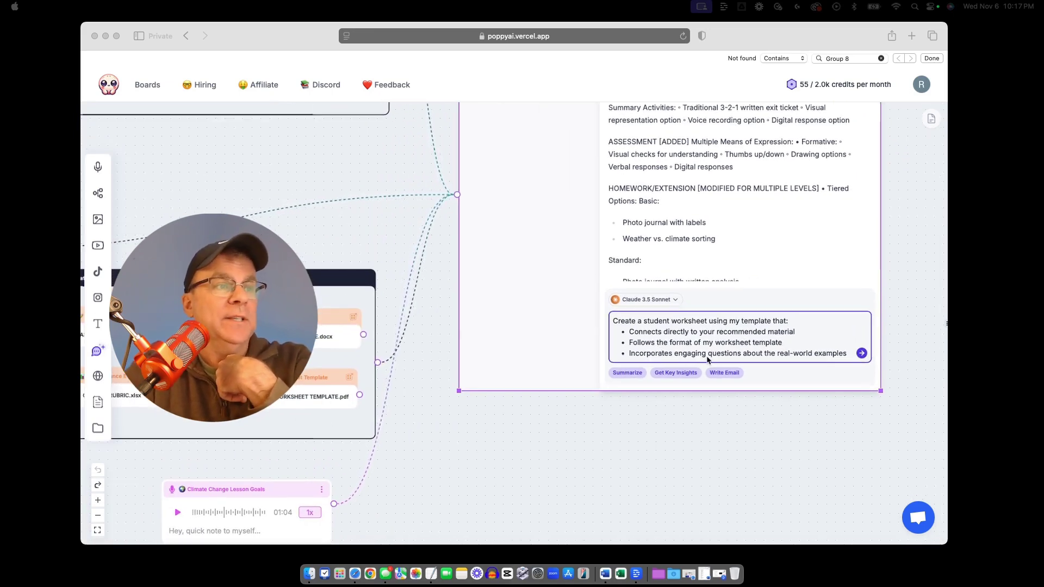
click(862, 354)
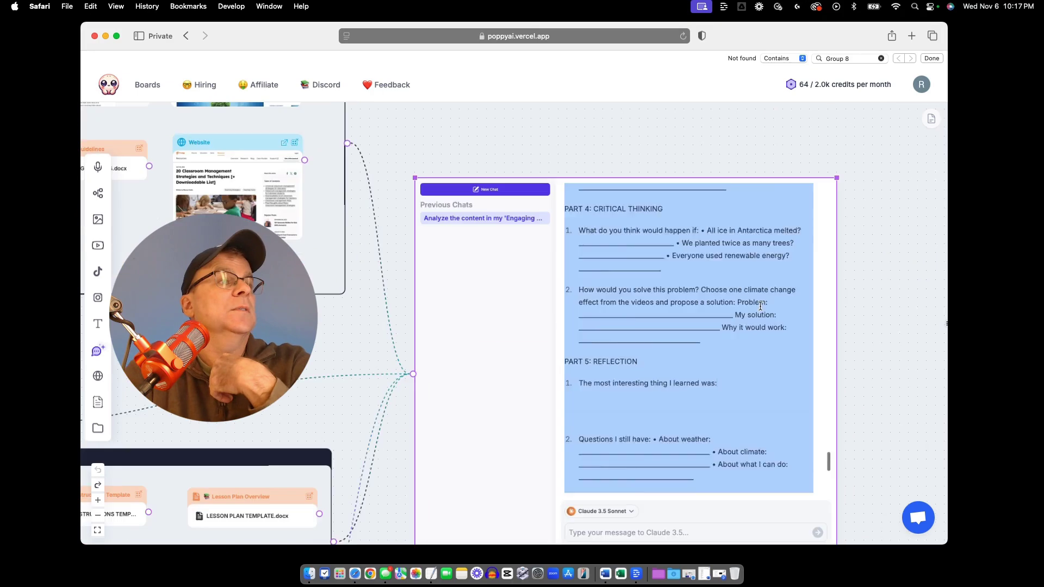
scroll(760, 306, up, 15)
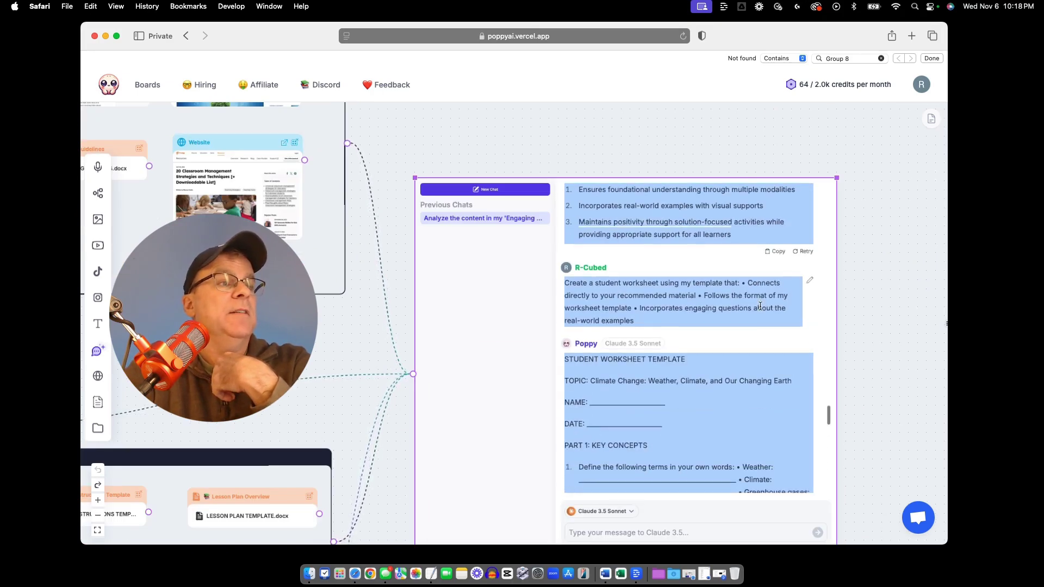
scroll(761, 307, down, 3)
click(751, 337)
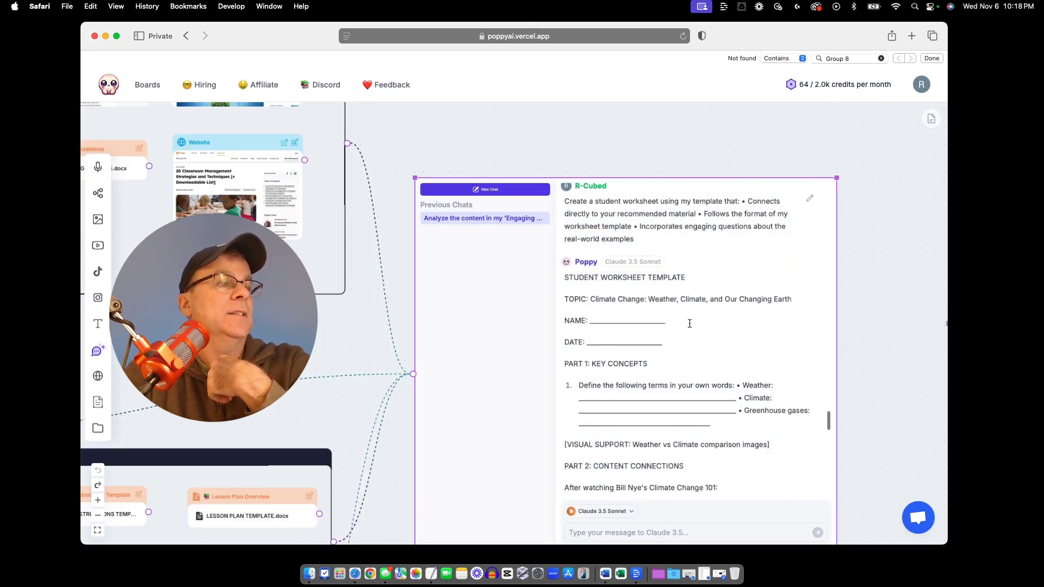
scroll(689, 323, down, 3)
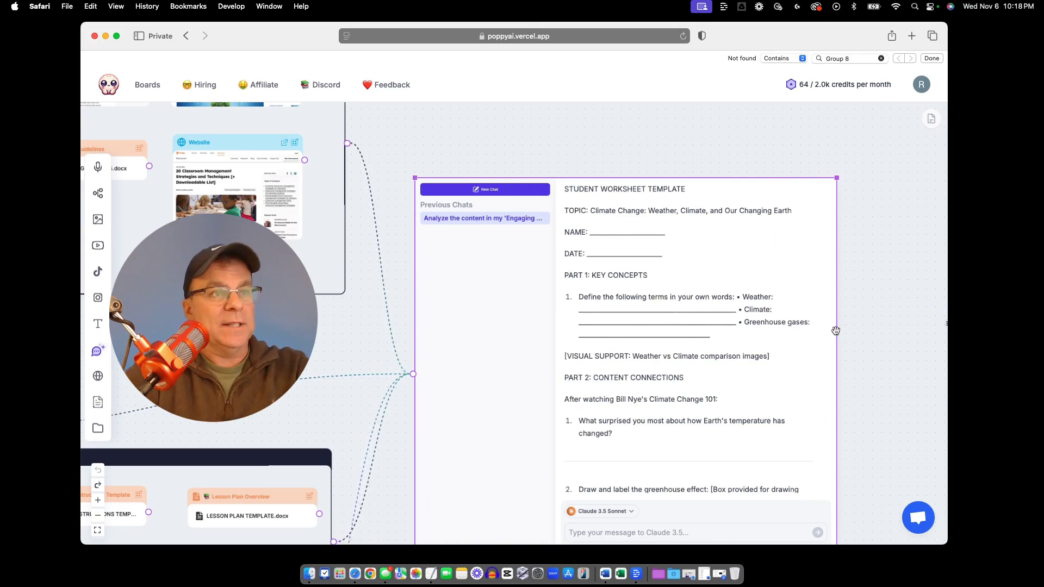
drag(837, 331, 890, 328)
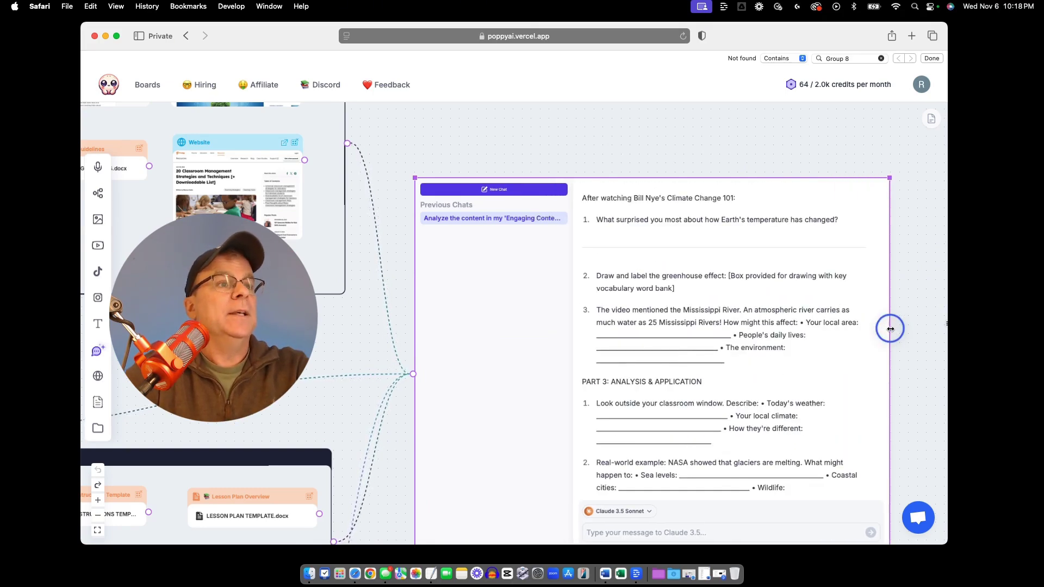
scroll(776, 343, up, 4)
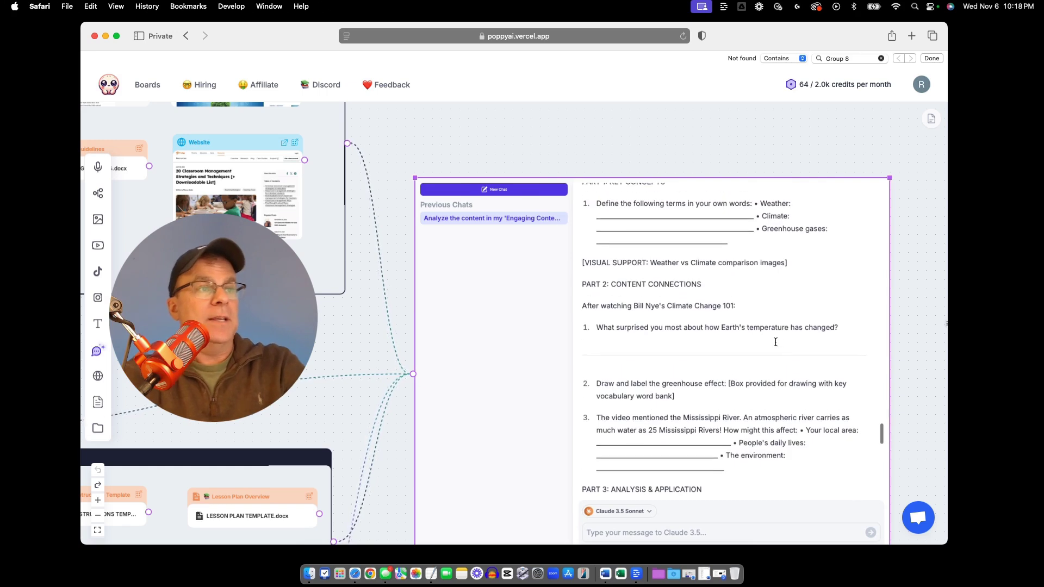
scroll(776, 342, up, 2)
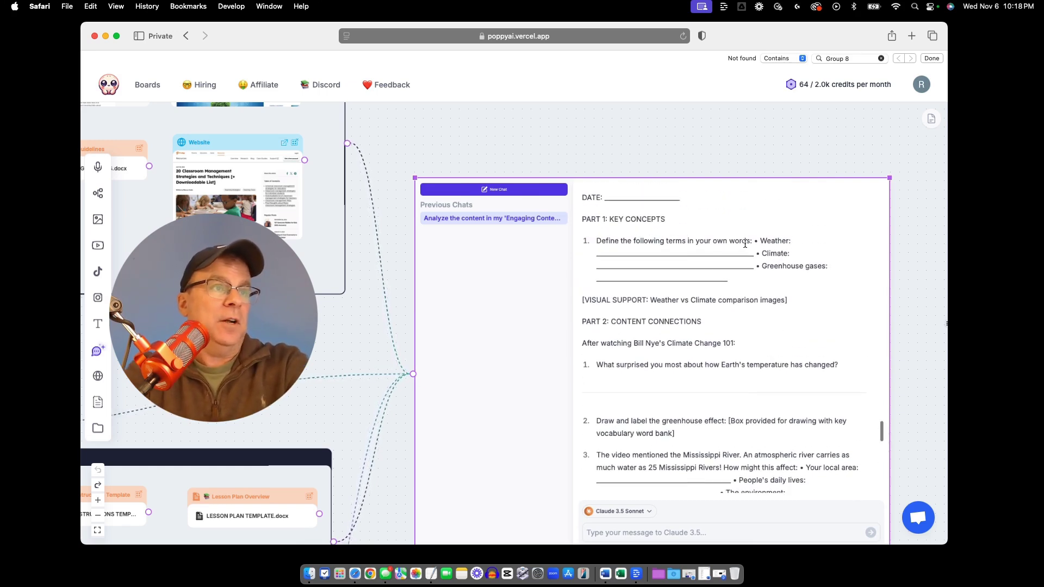
scroll(775, 248, down, 3)
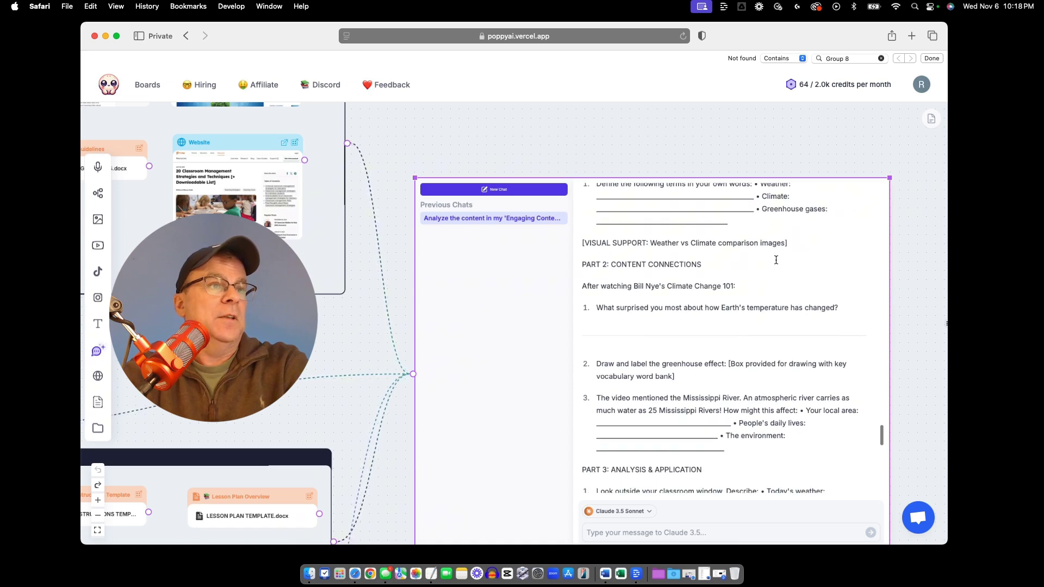
scroll(770, 261, down, 3)
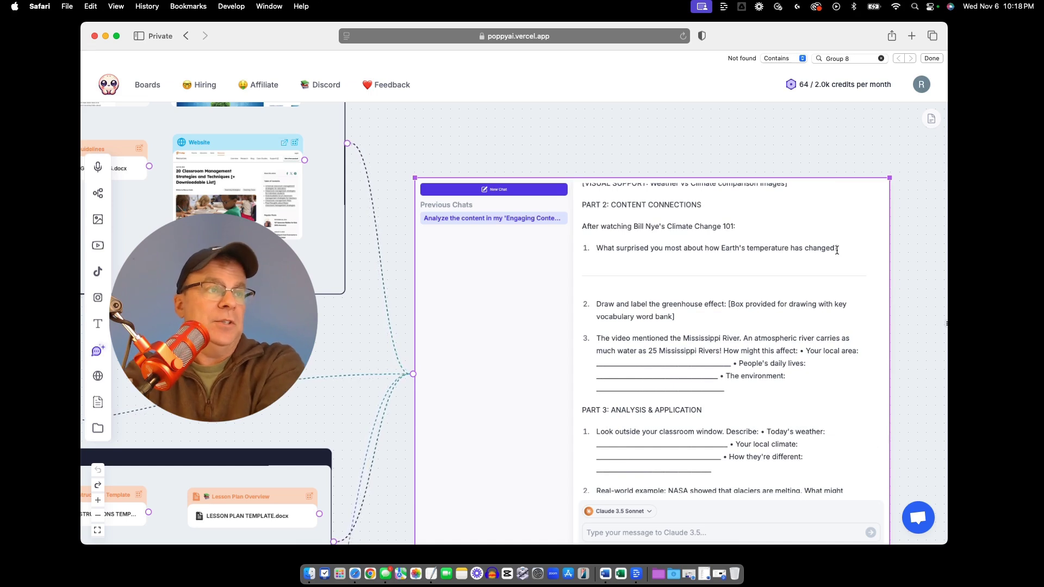
scroll(837, 251, down, 2)
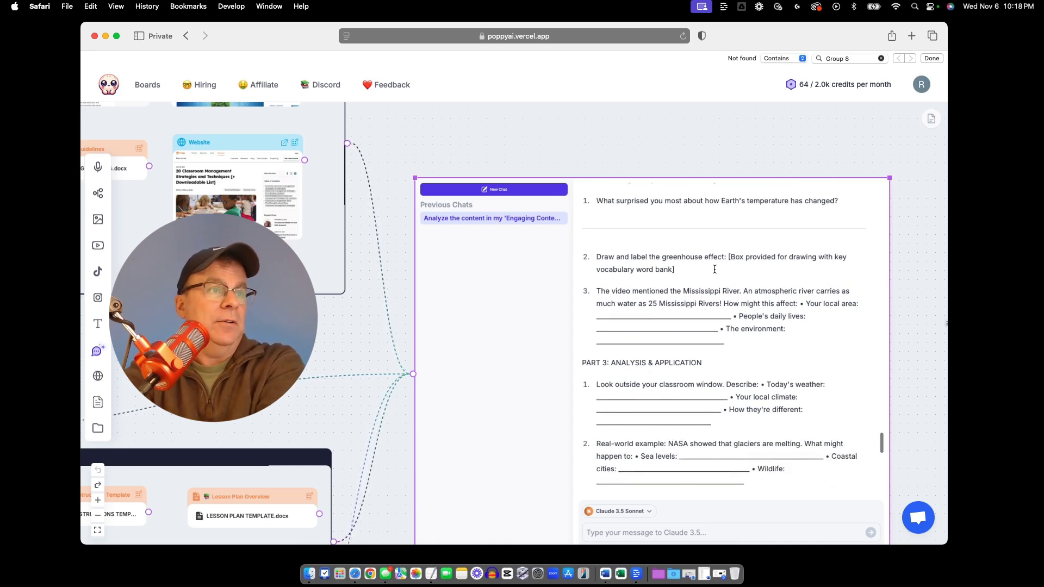
scroll(731, 260, down, 2)
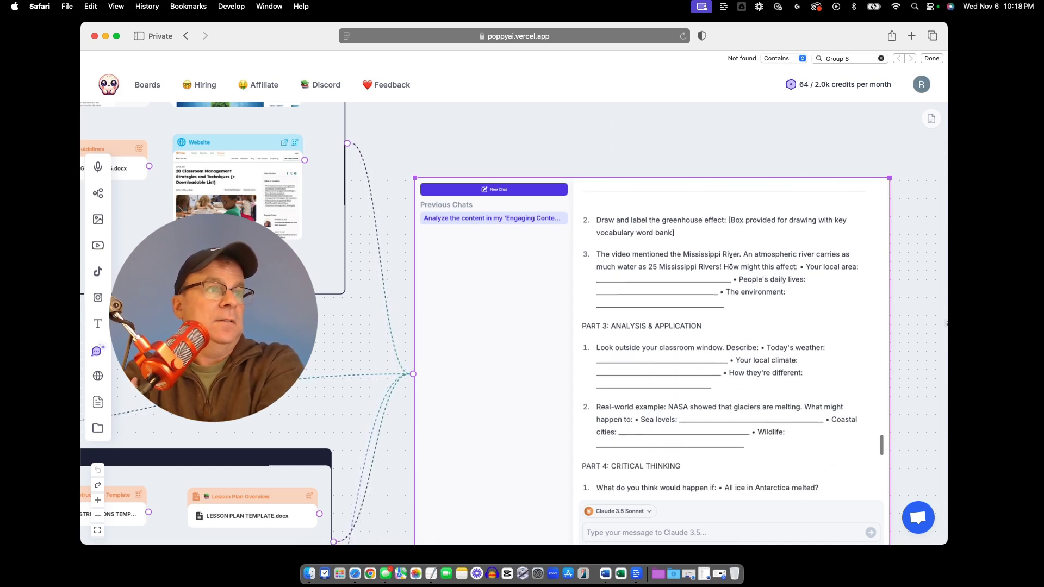
scroll(731, 261, down, 2)
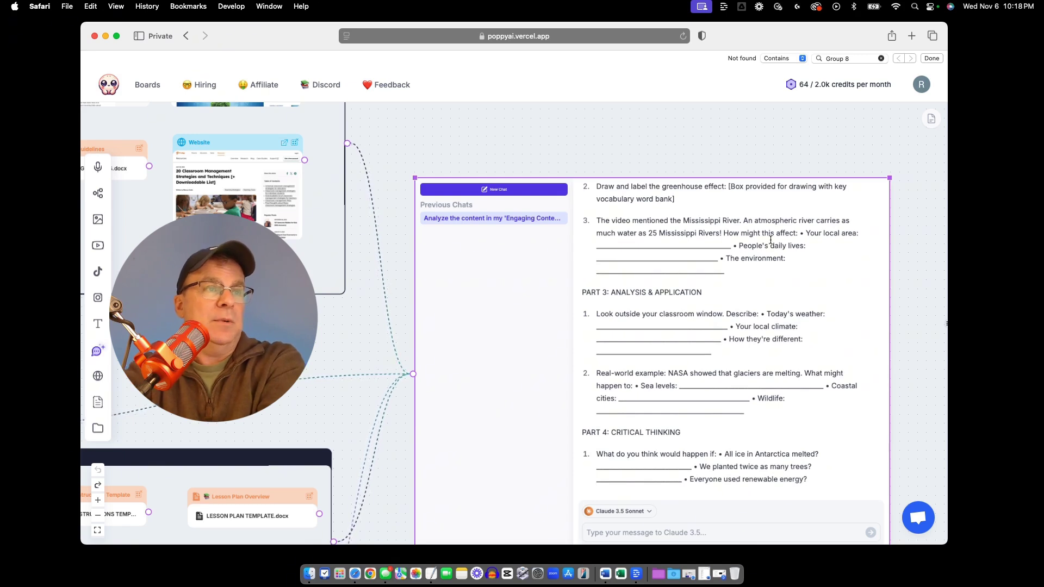
scroll(771, 239, down, 3)
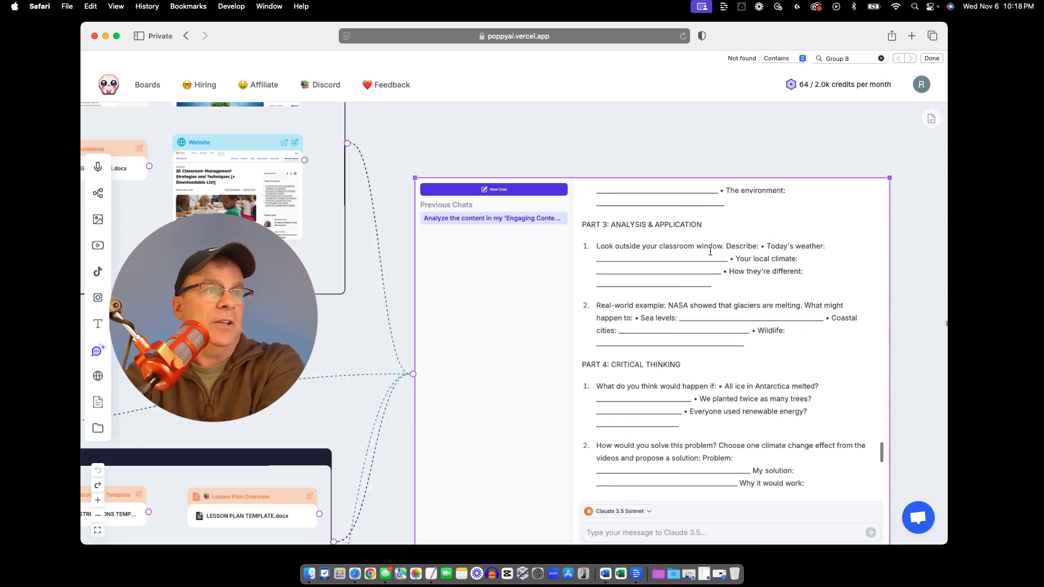
scroll(778, 254, down, 4)
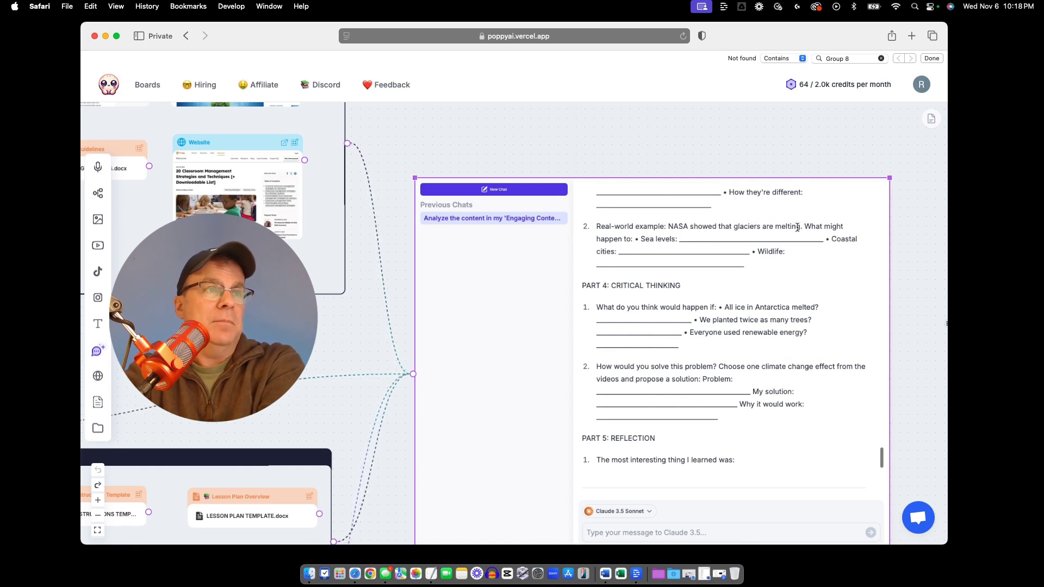
scroll(688, 250, down, 5)
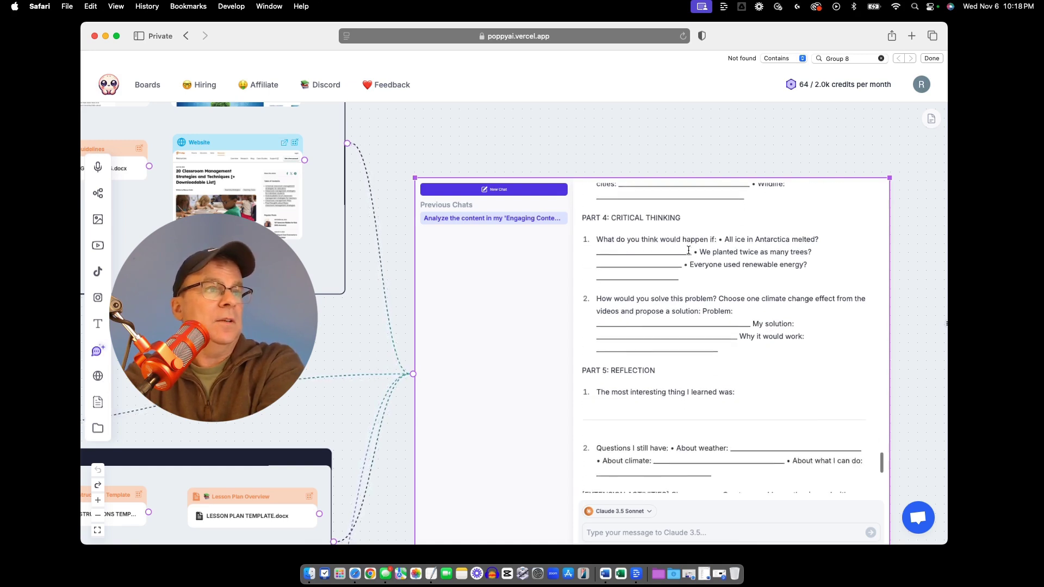
scroll(689, 250, down, 10)
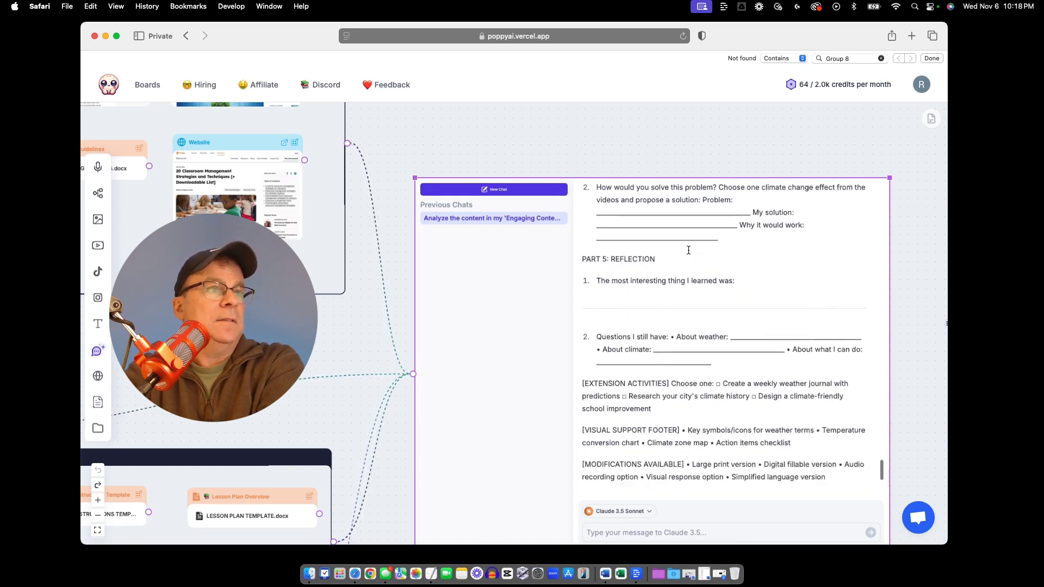
scroll(689, 250, down, 1)
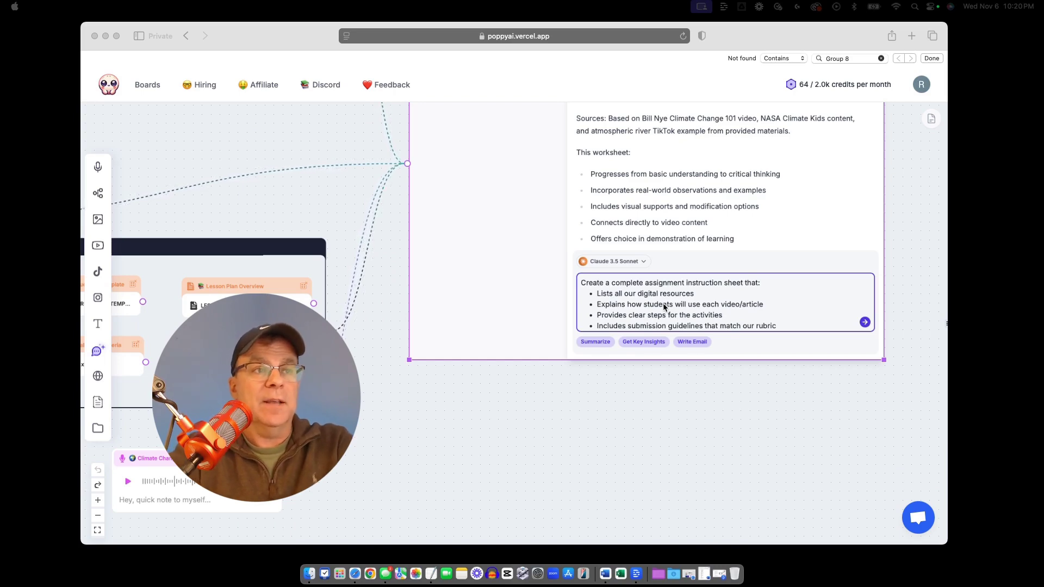
Send Claude the prompt for the assignment instruction sheet with rubric-matched submission guidelines
click(866, 325)
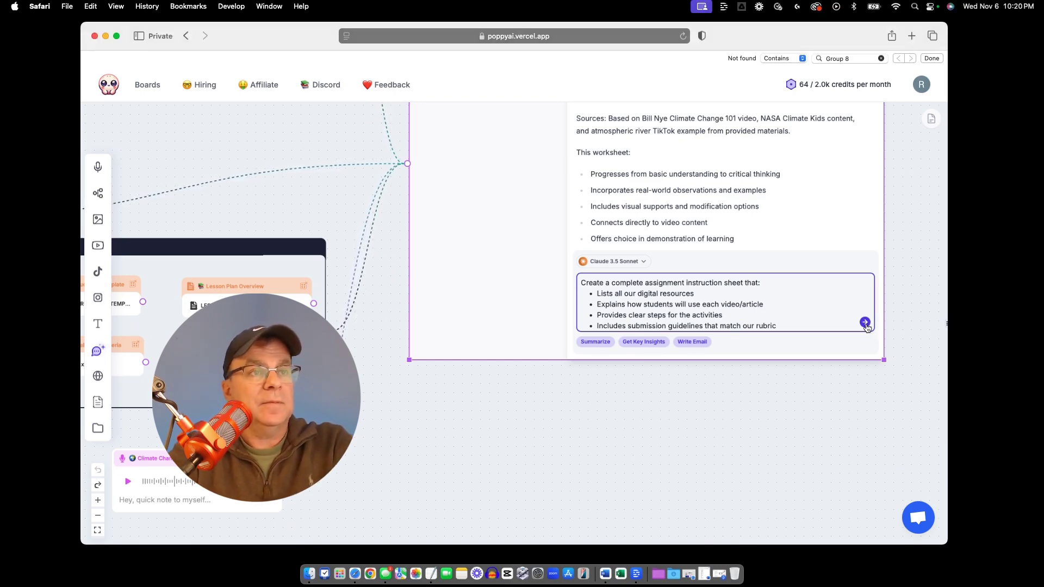
click(866, 324)
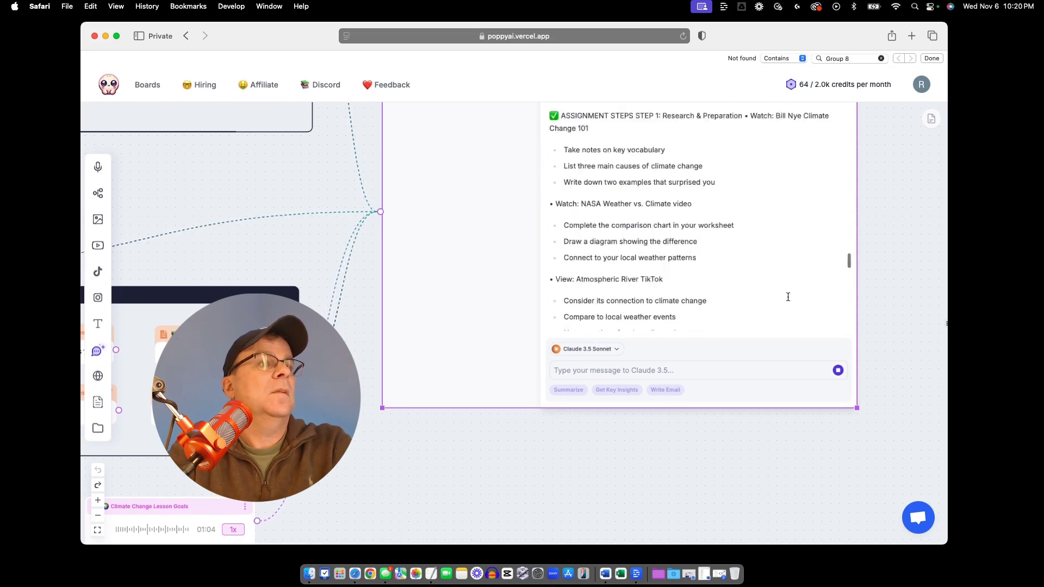
Scroll through Claude's assignment instructions down to the submission guidelines and grading criteria
scroll(788, 297, up, 5)
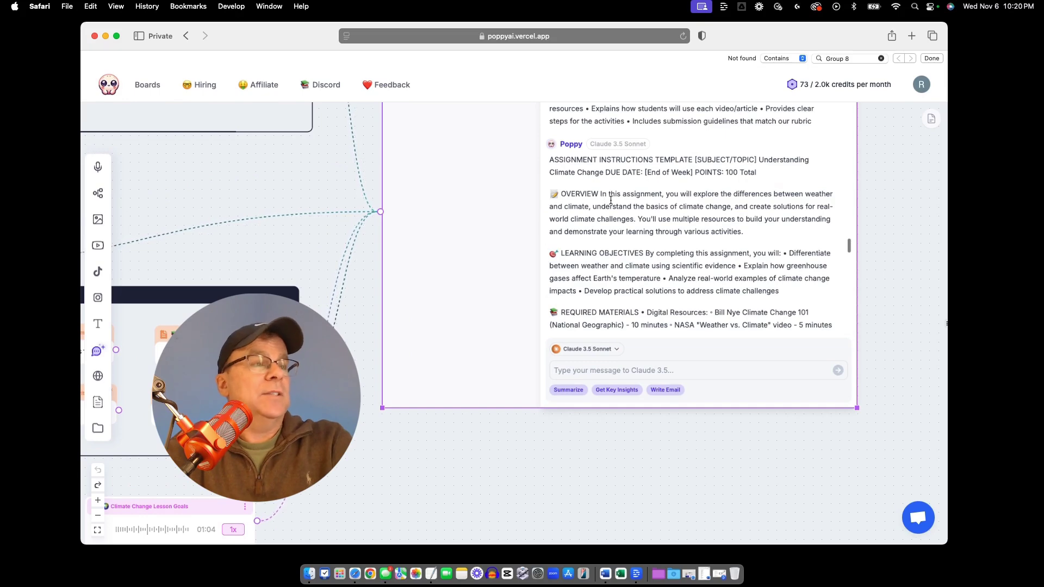
scroll(905, 287, up, 3)
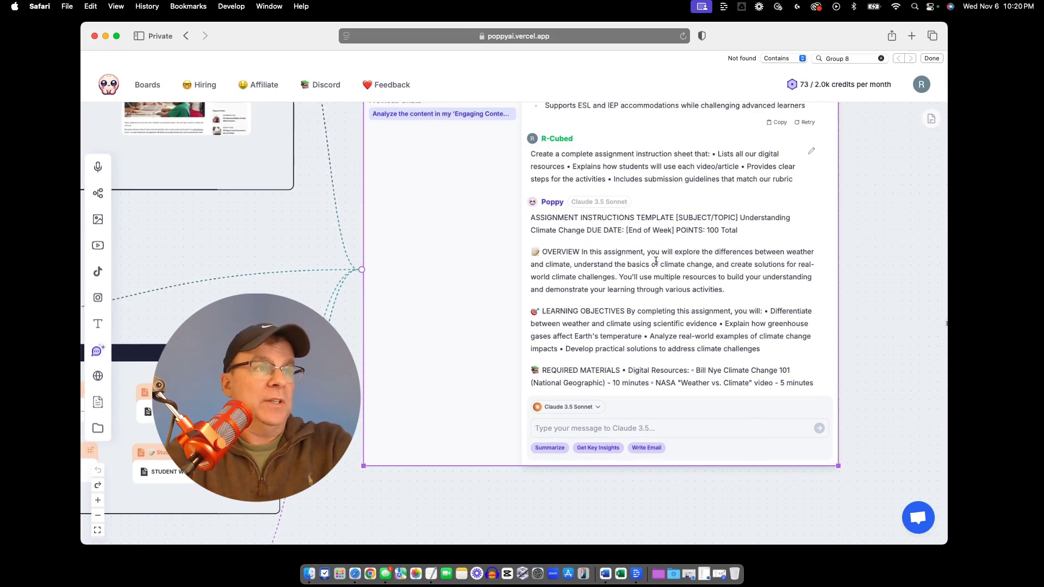
scroll(757, 265, down, 5)
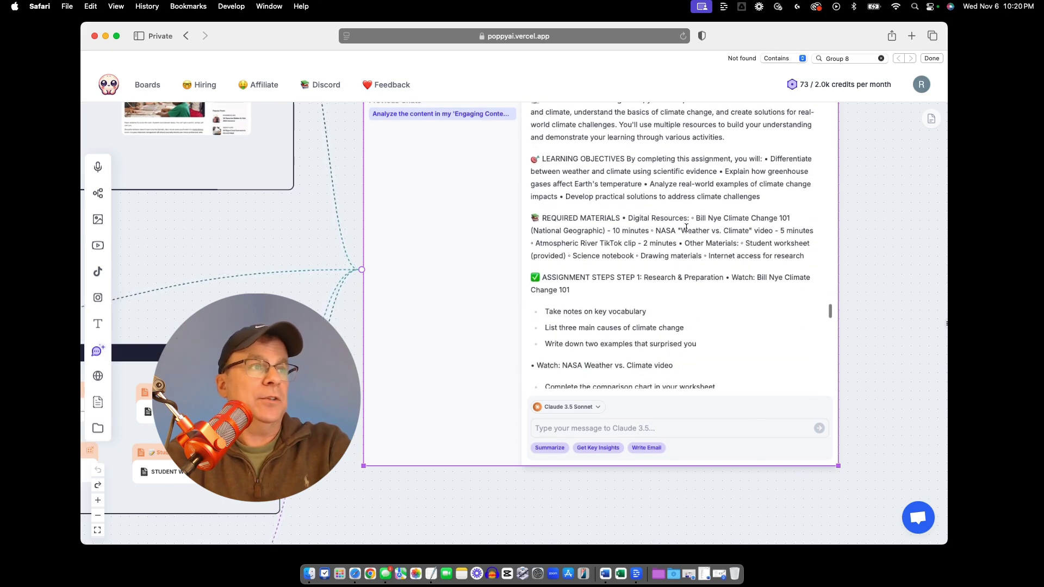
scroll(766, 234, down, 3)
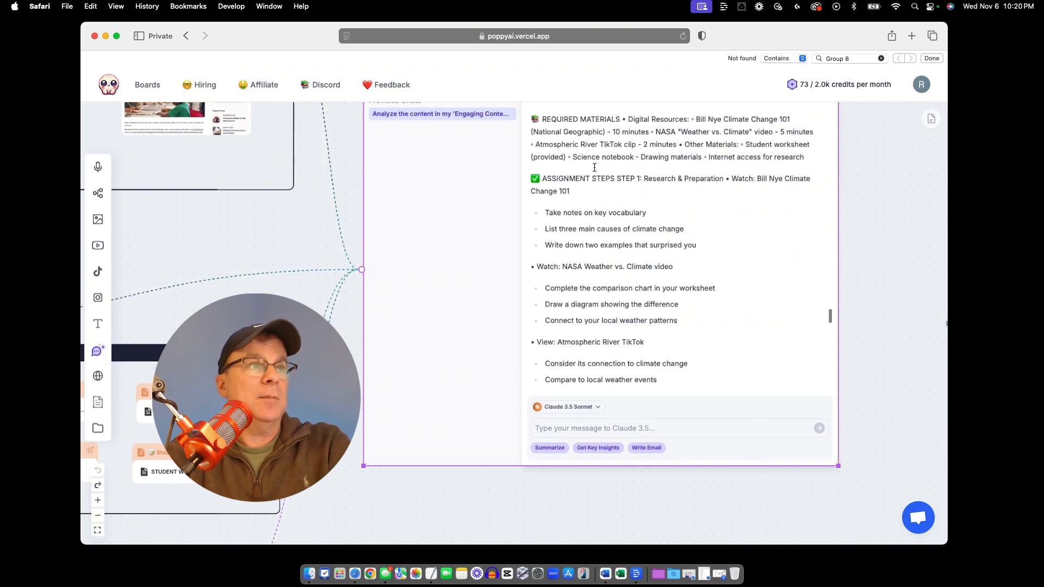
scroll(596, 188, down, 4)
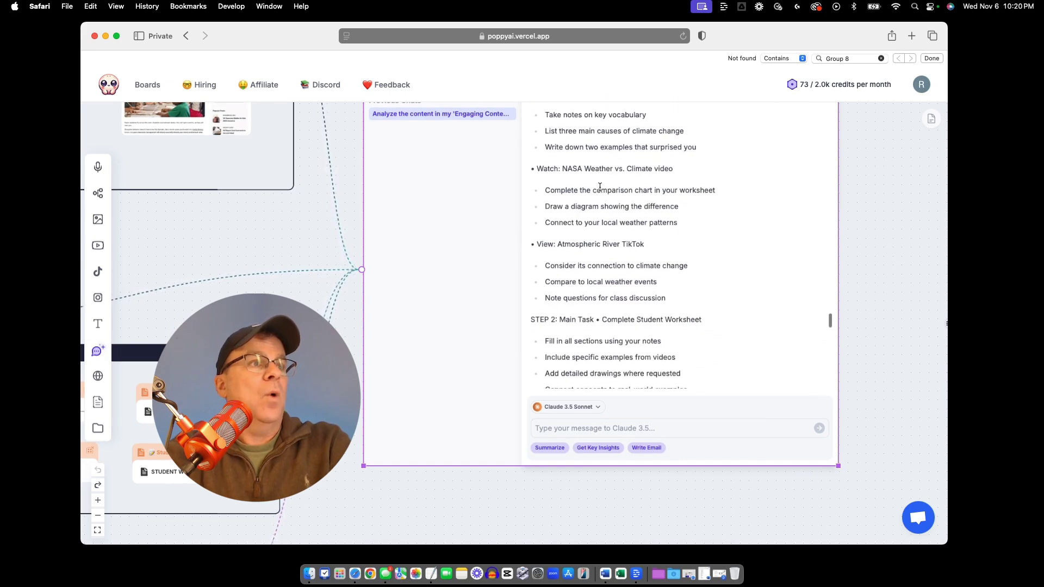
scroll(600, 187, down, 2)
scroll(603, 203, down, 2)
scroll(603, 203, down, 2)
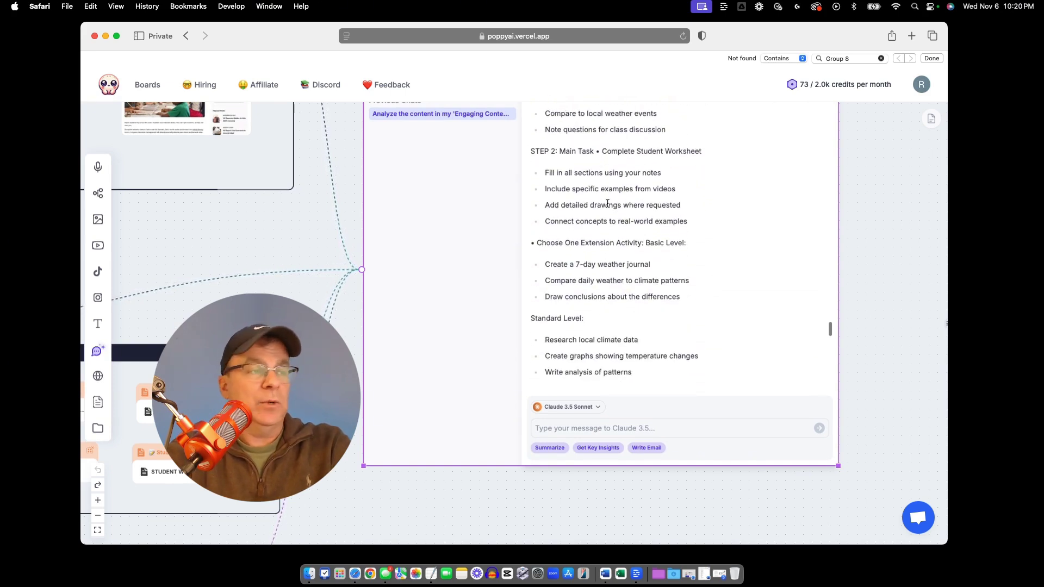
scroll(608, 203, down, 2)
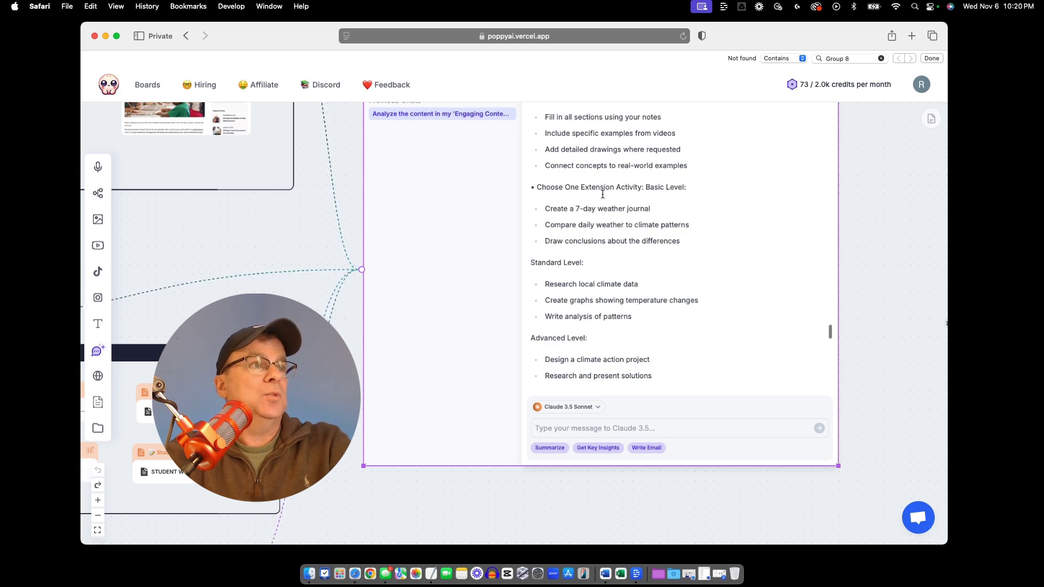
scroll(663, 193, down, 4)
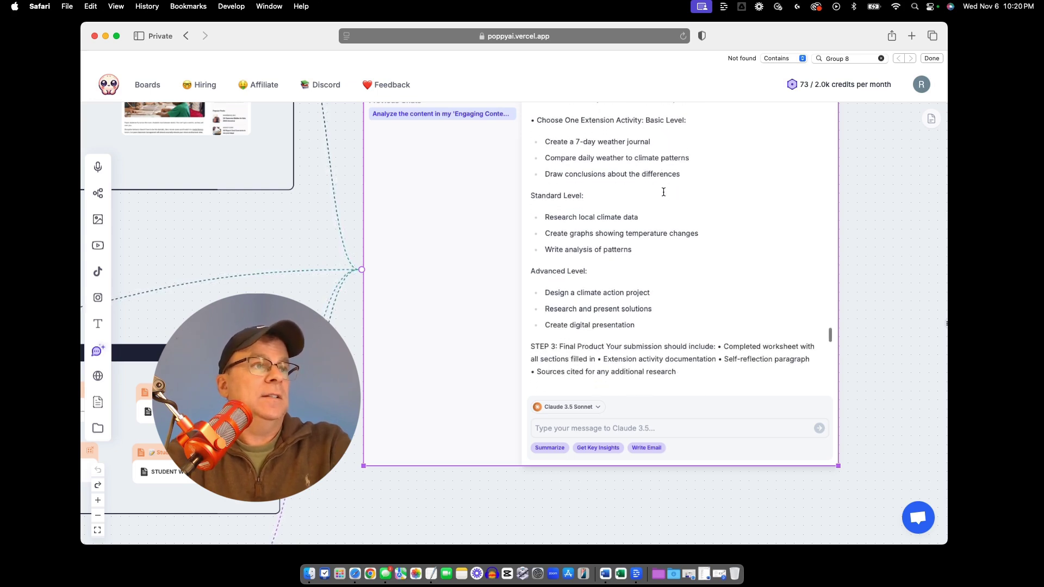
scroll(635, 212, down, 1)
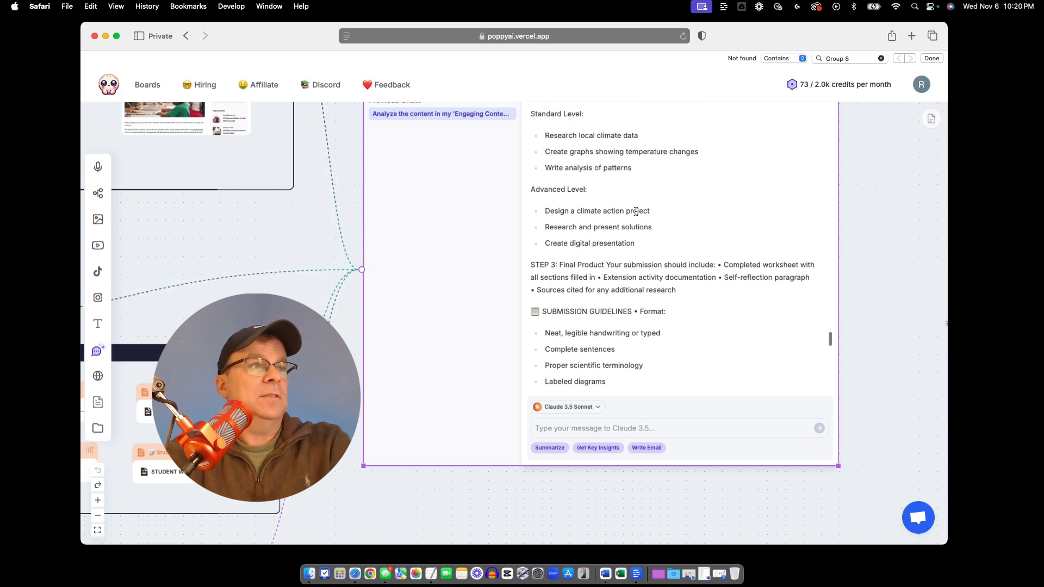
scroll(636, 211, down, 2)
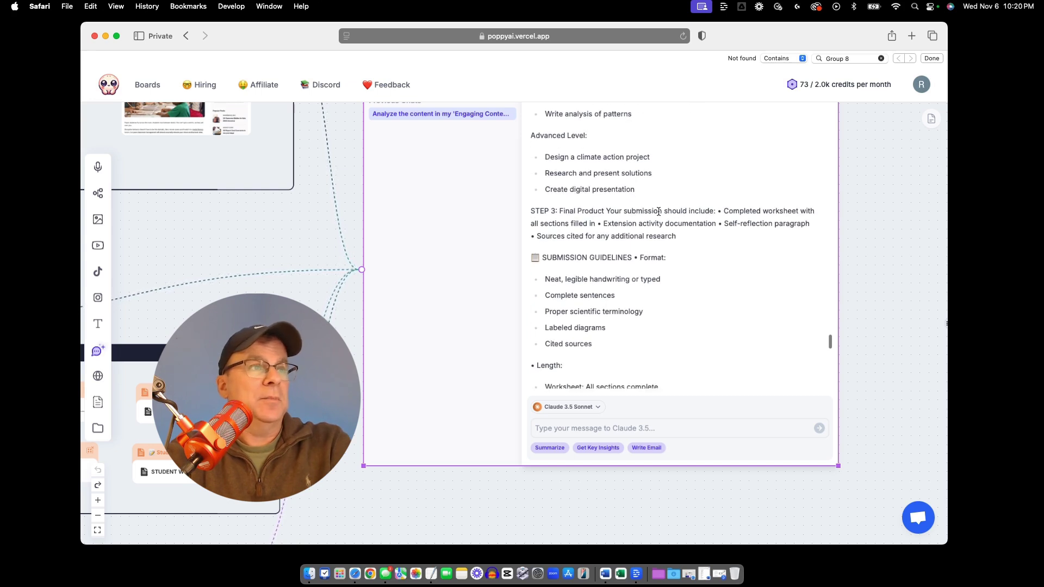
scroll(746, 218, down, 6)
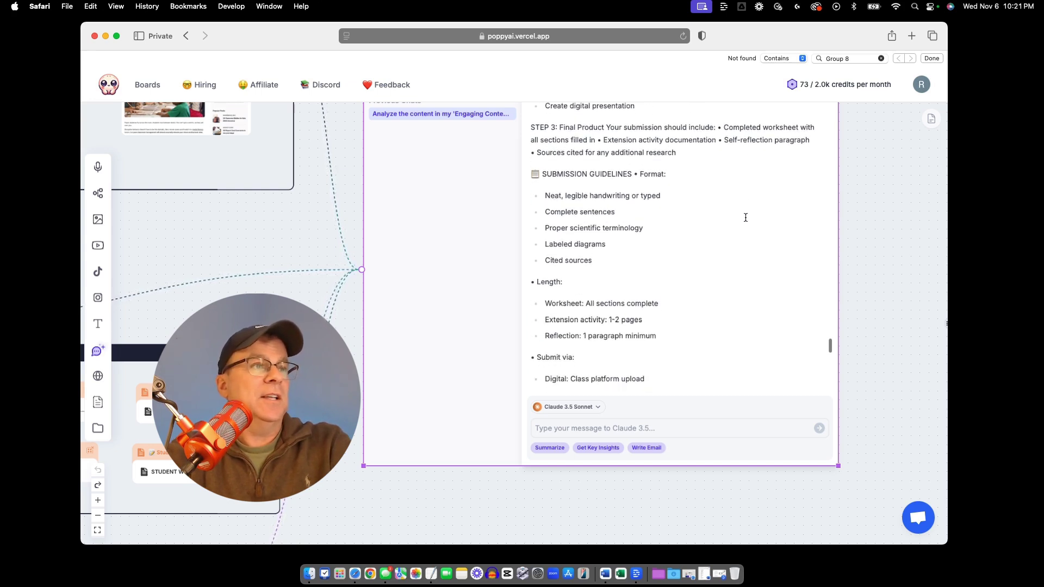
scroll(746, 218, down, 3)
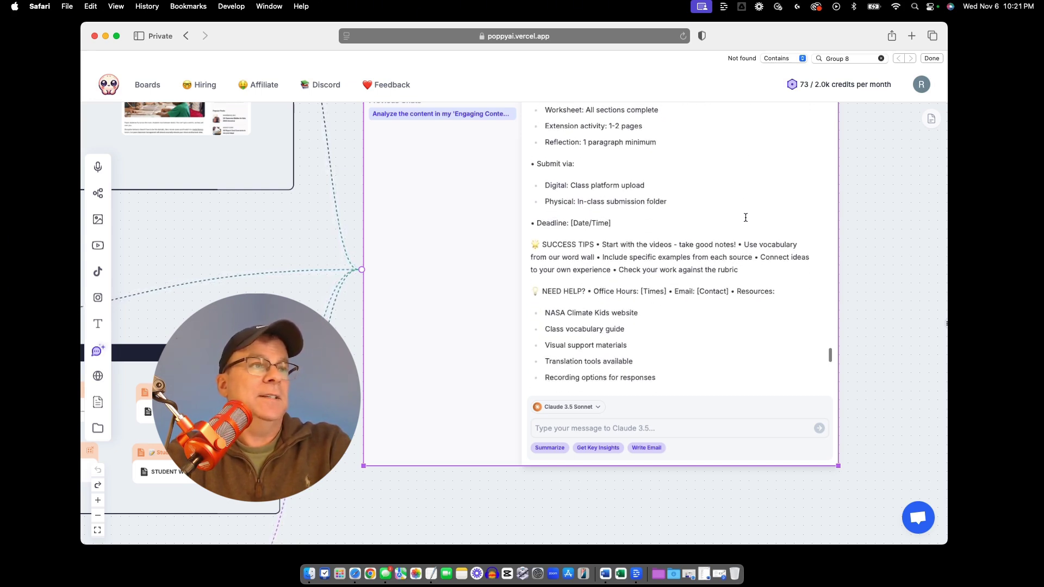
scroll(618, 247, down, 7)
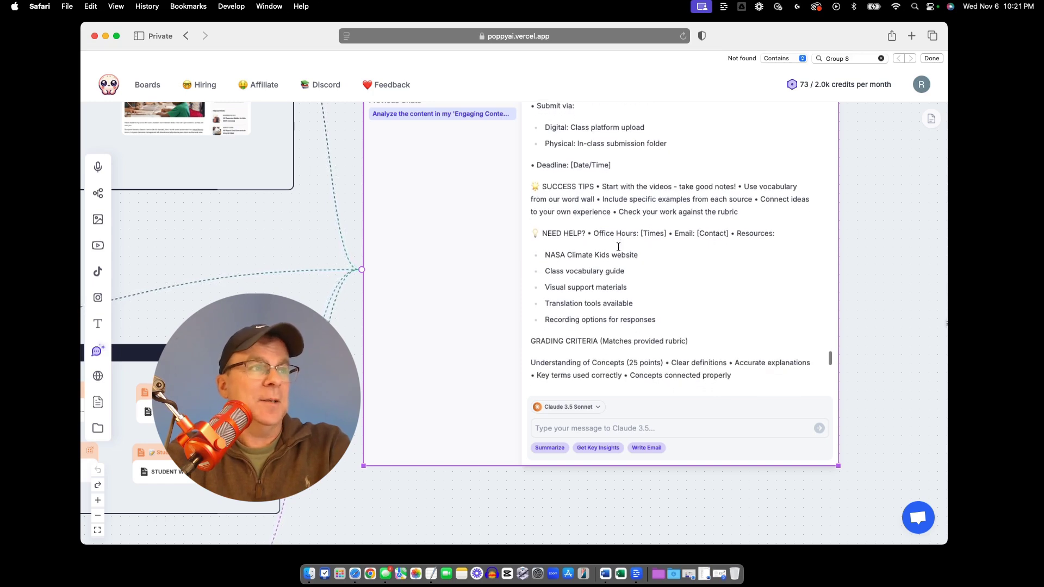
Move the Climate Change Lesson Goals voice note slightly right and down below Lesson Materials
scroll(618, 247, down, 8)
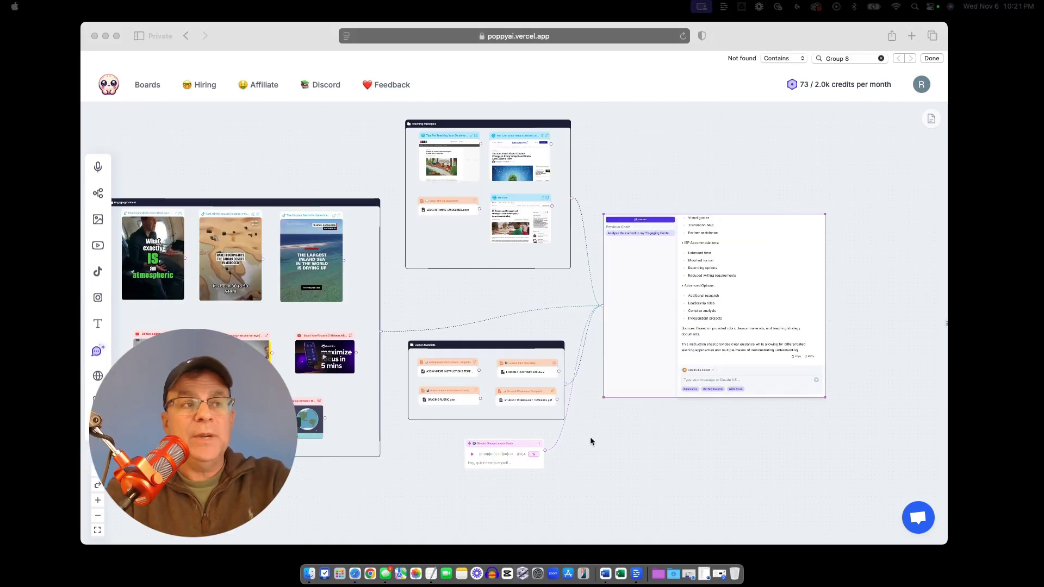
scroll(548, 302, left, 5)
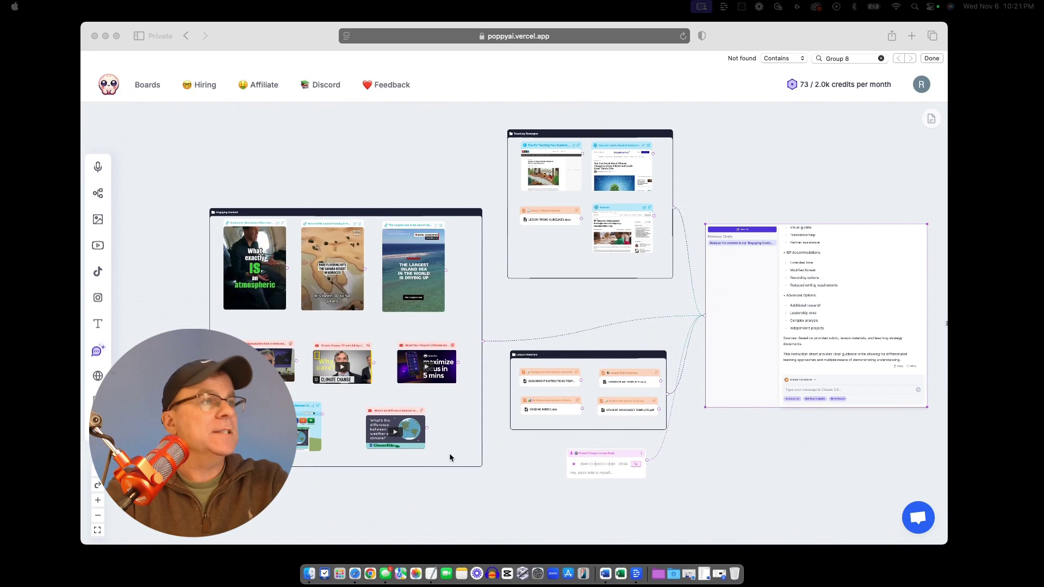
double_click(734, 201)
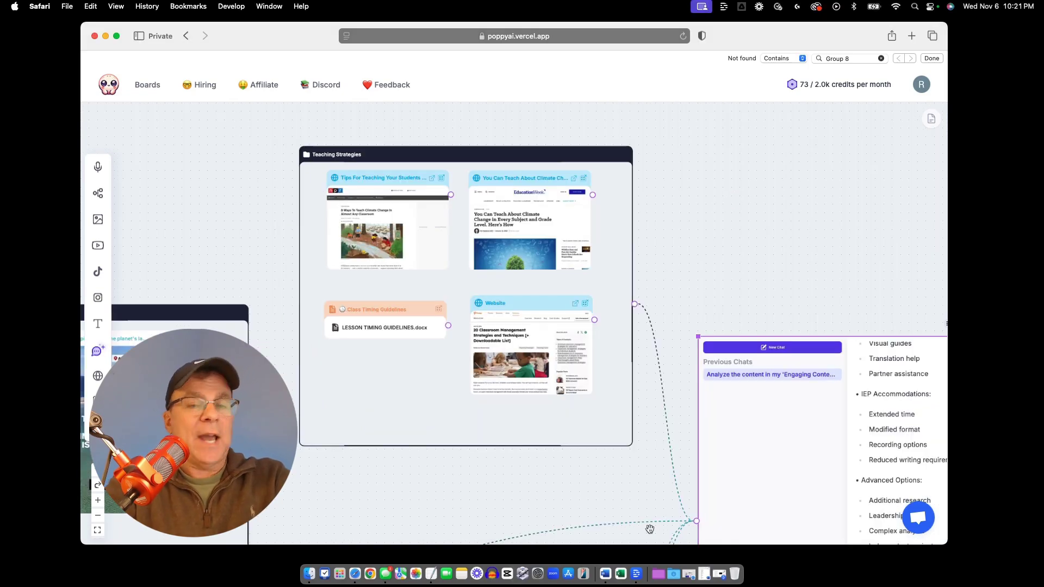
scroll(623, 434, up, 2)
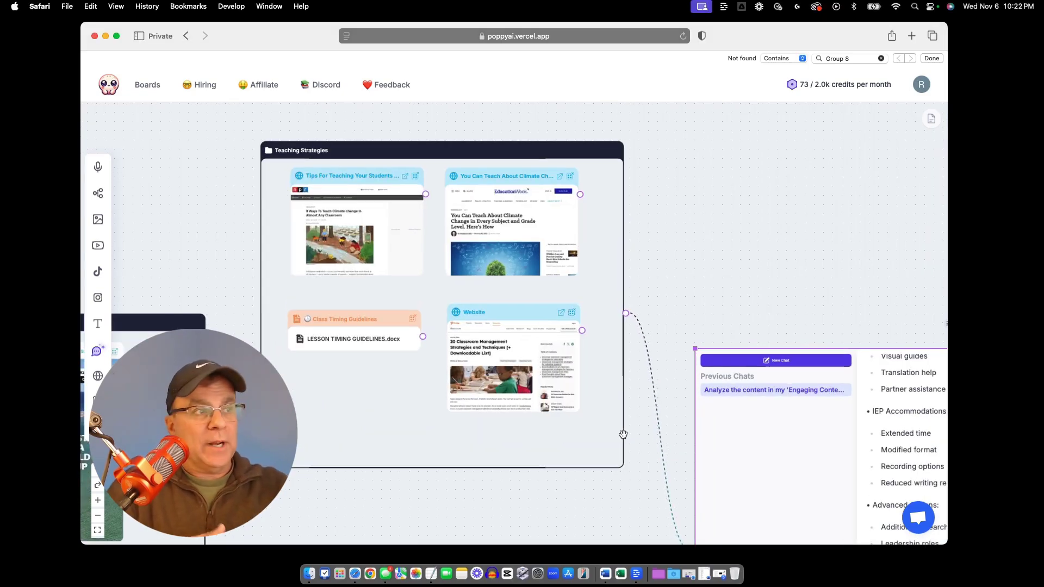
scroll(664, 310, down, 10)
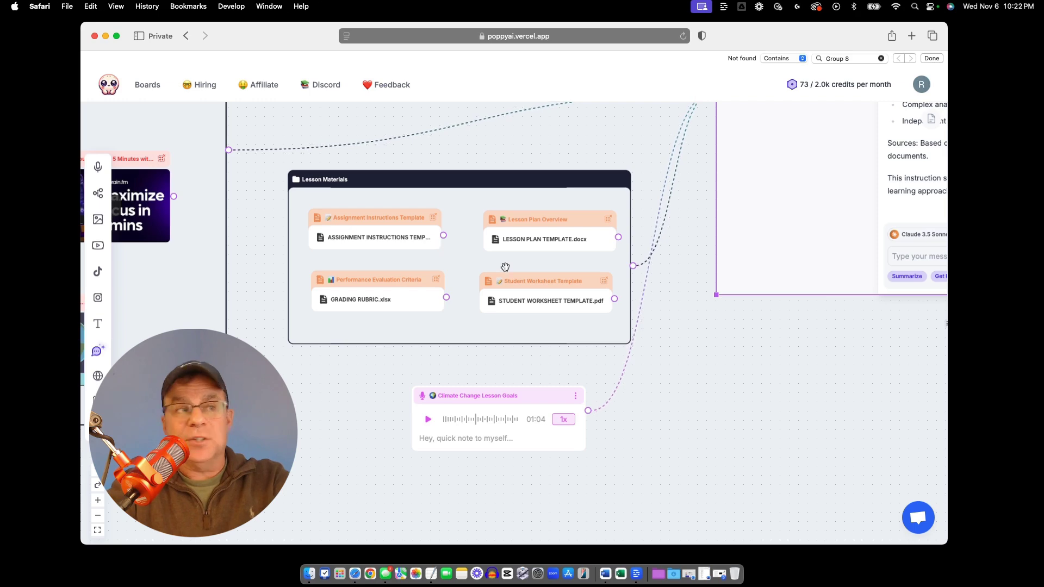
drag(492, 398, 534, 402)
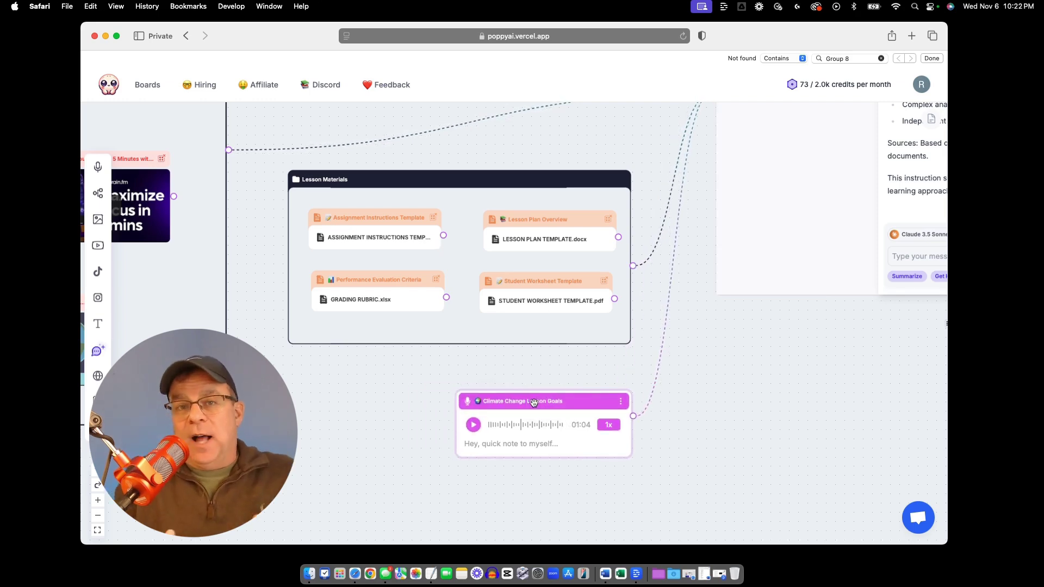
scroll(747, 402, up, 4)
scroll(747, 402, right, 8)
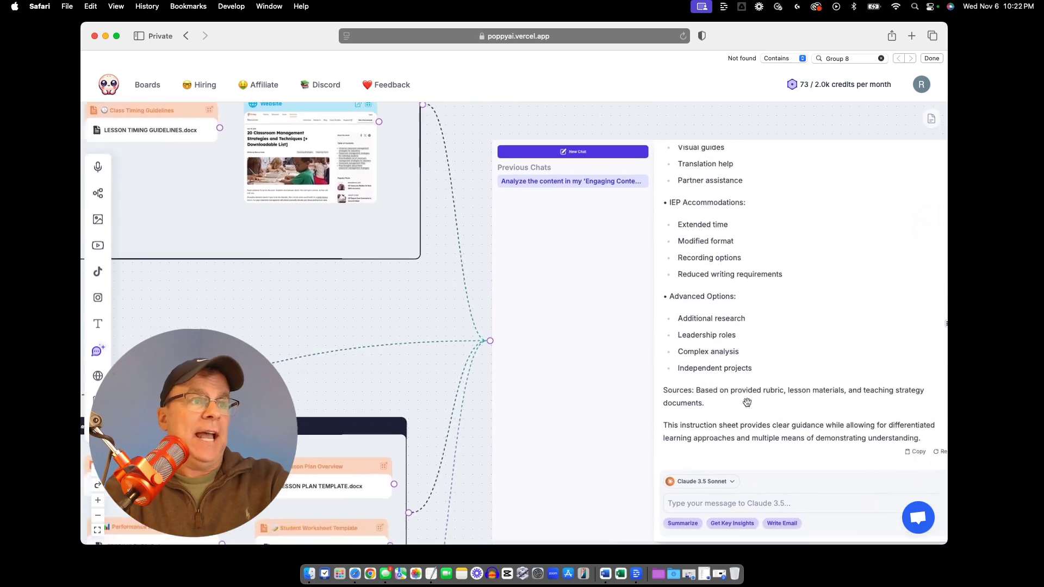
scroll(747, 402, right, 2)
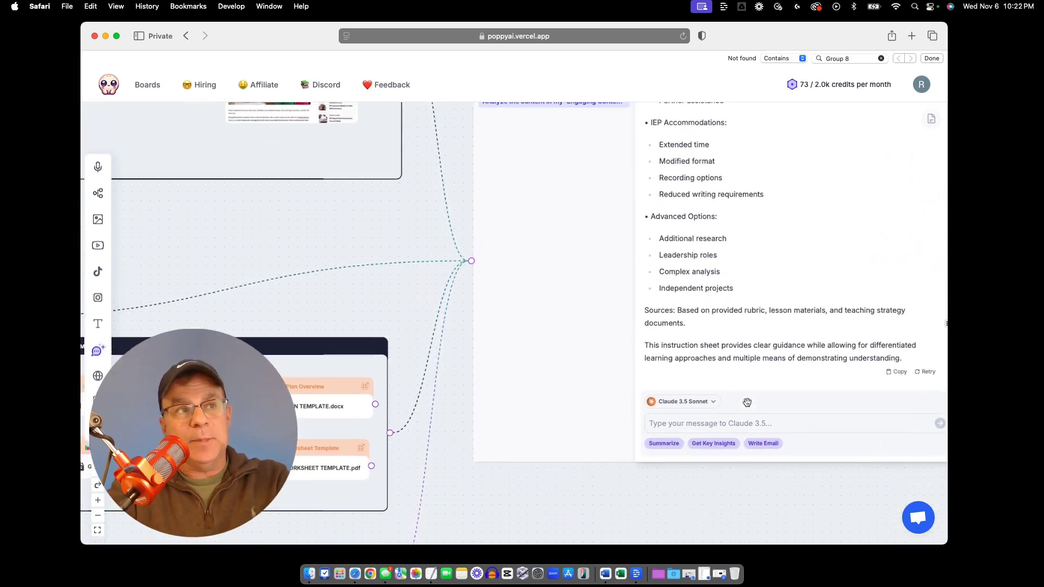
scroll(747, 403, right, 3)
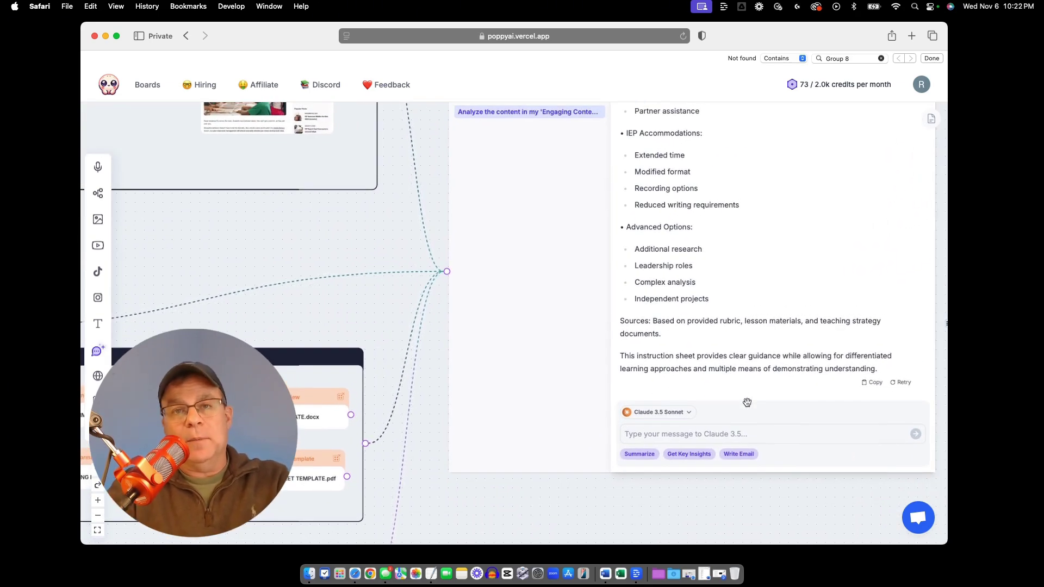